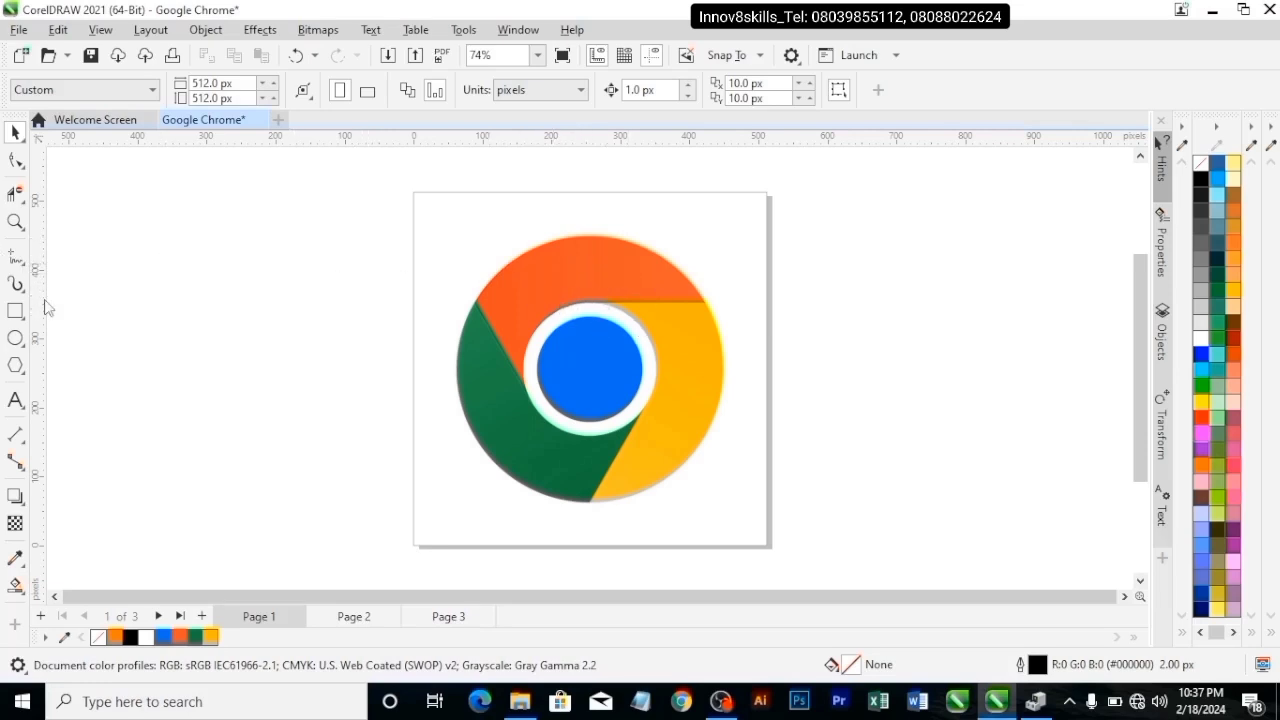
Draw a circle about 388 px wide around the logo's outer edge and duplicate it concentrically at about 192 px for the white ring.
{"action": "left_click", "coordinate": [16, 340]}
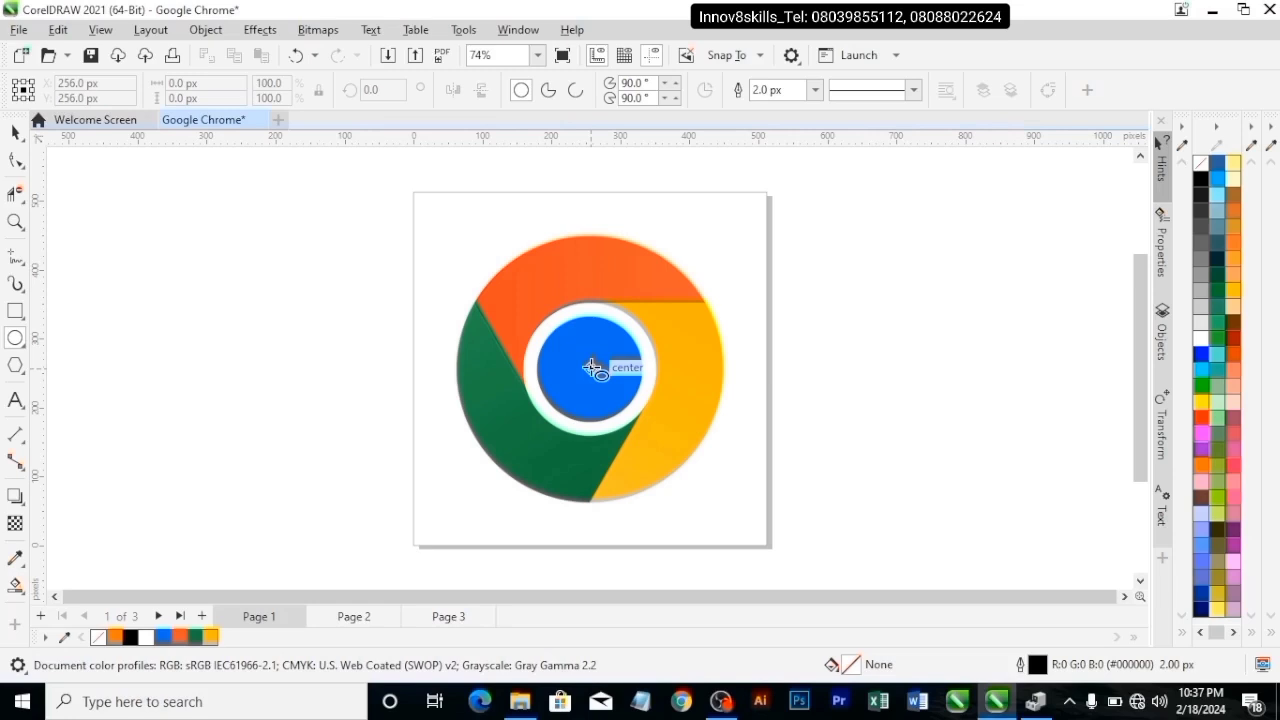
{"action": "left_click_drag", "start_coordinate": [593, 368], "coordinate": [686, 505]}
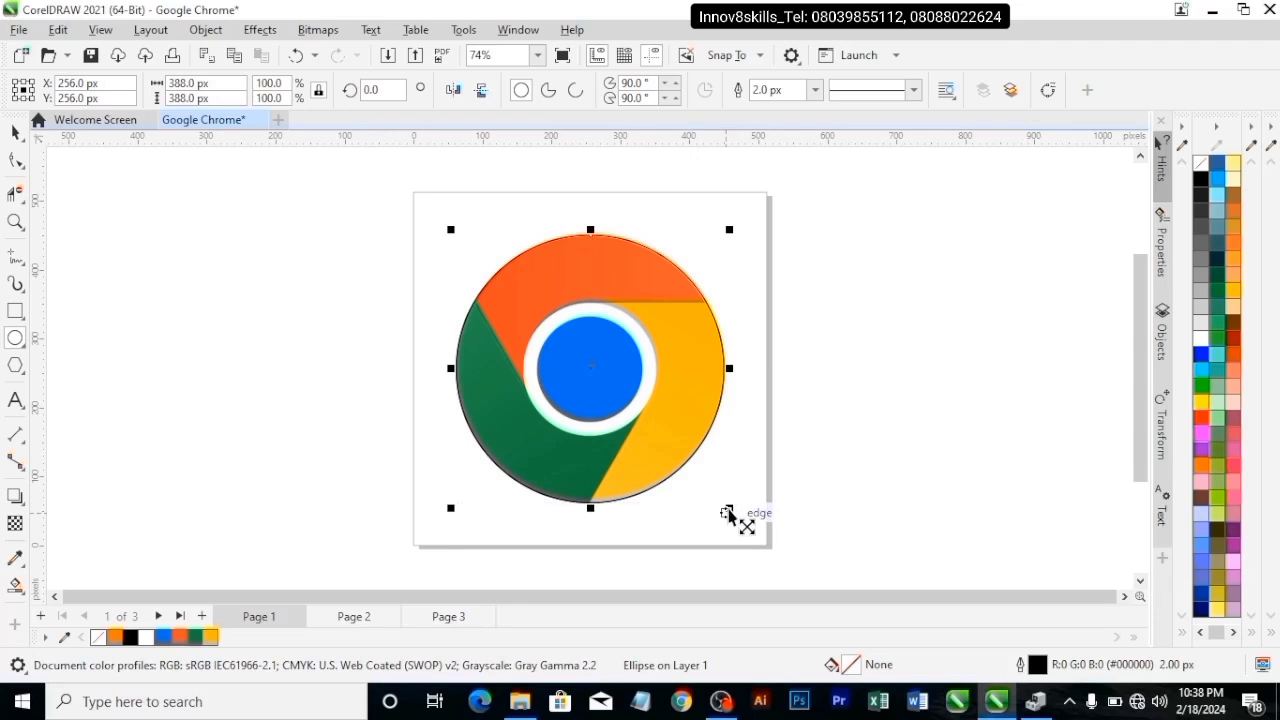
{"action": "left_click_drag", "start_coordinate": [726, 512], "coordinate": [663, 441]}
Duplicate the white ring's circle concentrically at about 150 px to trace the blue centre.
{"action": "scroll", "coordinate": [663, 430], "scroll_direction": "up", "scroll_amount": 1}
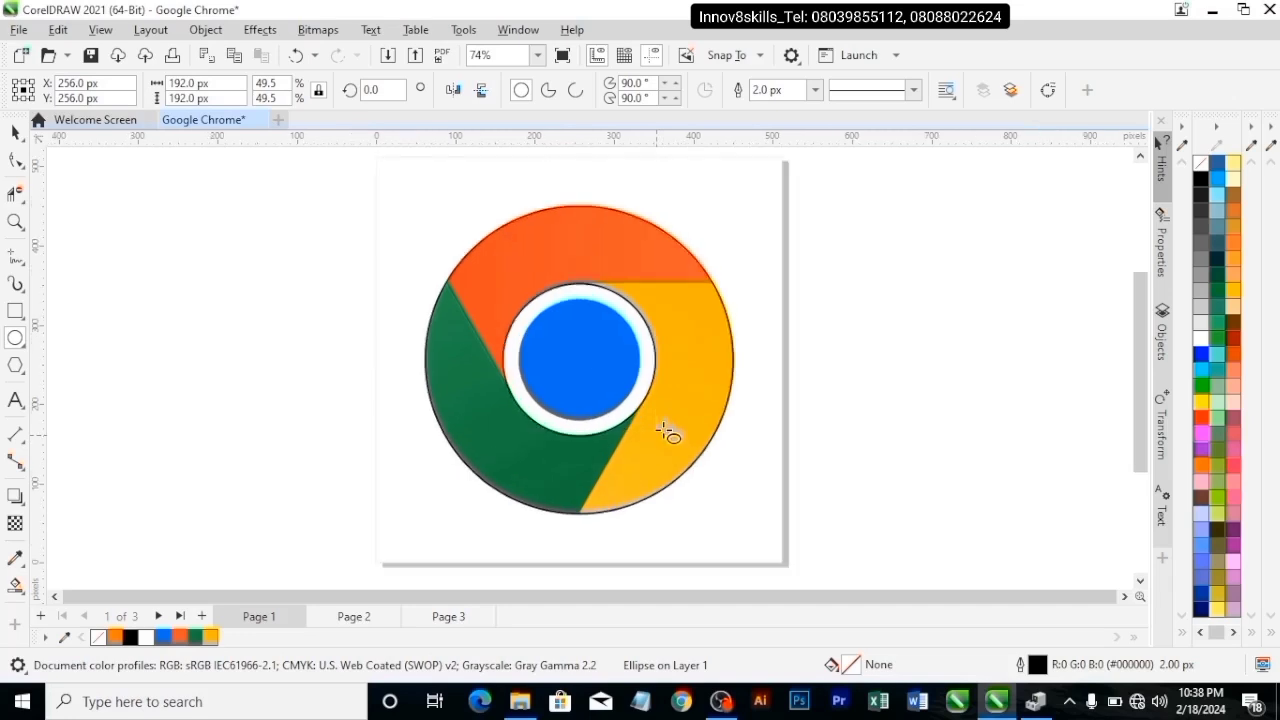
{"action": "scroll", "coordinate": [666, 432], "scroll_direction": "up", "scroll_amount": 1}
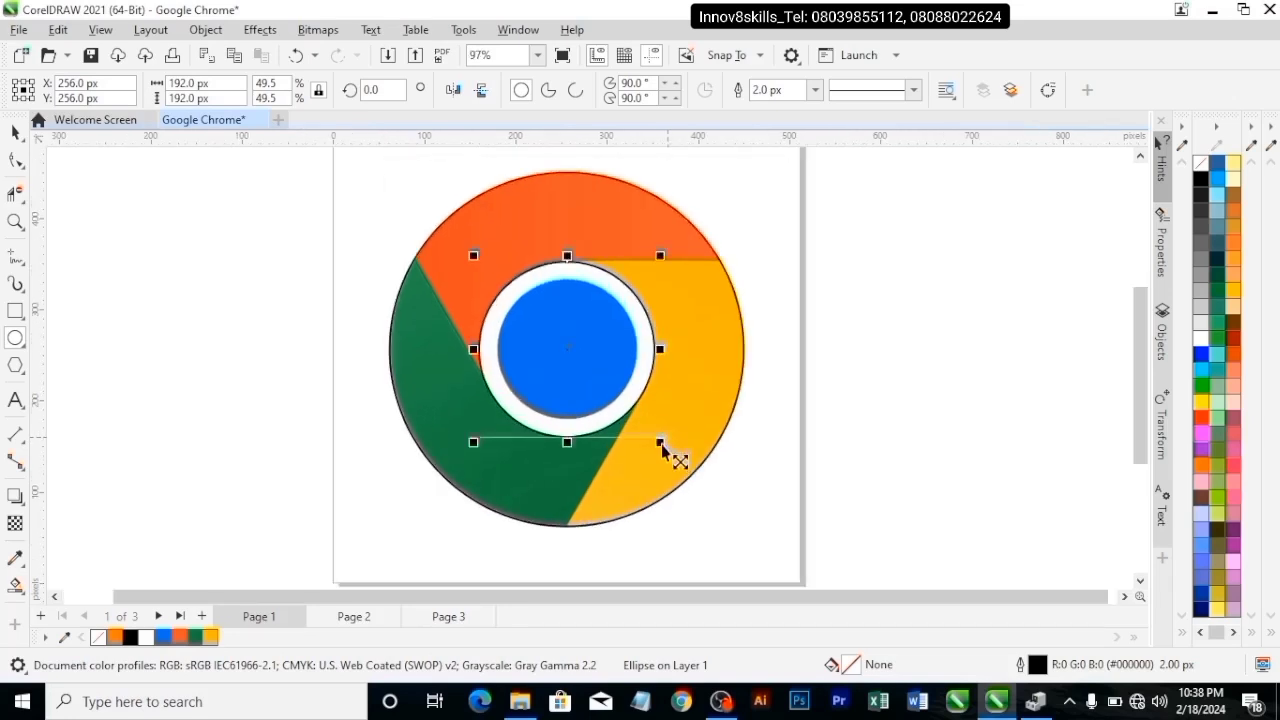
{"action": "left_click_drag", "start_coordinate": [662, 447], "coordinate": [646, 425]}
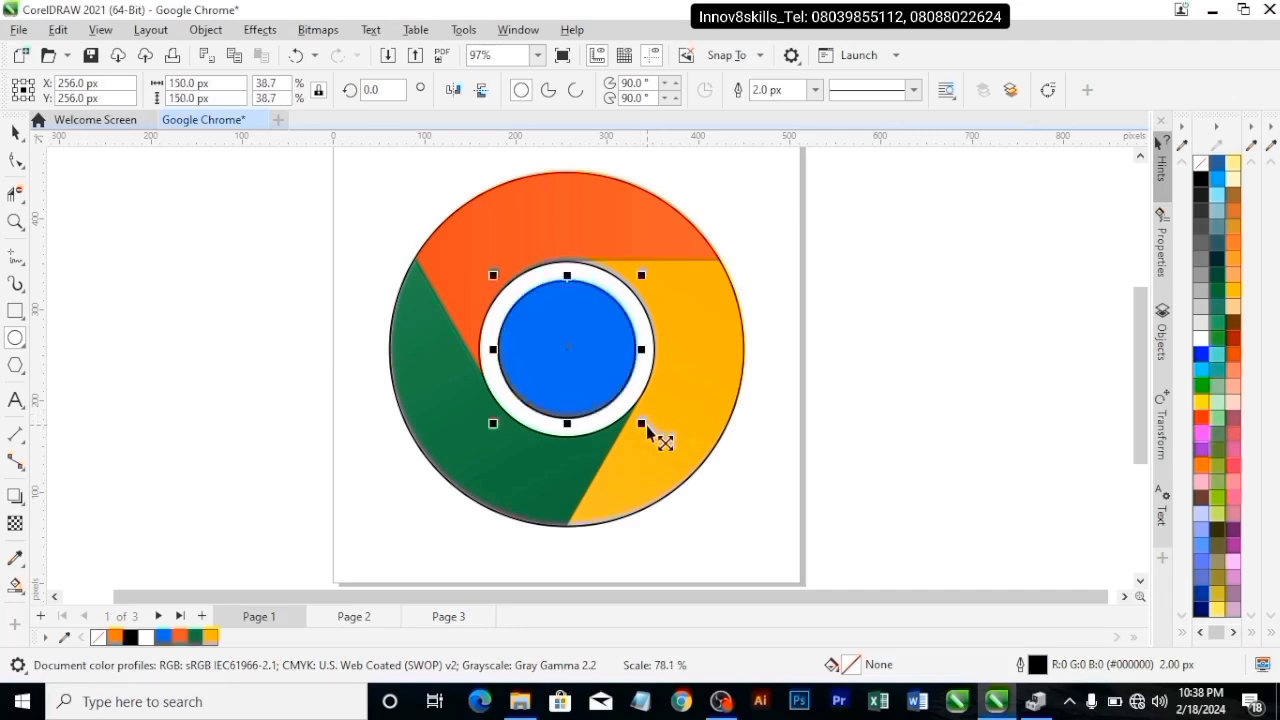
{"action": "scroll", "coordinate": [652, 378], "scroll_direction": "down", "scroll_amount": 2}
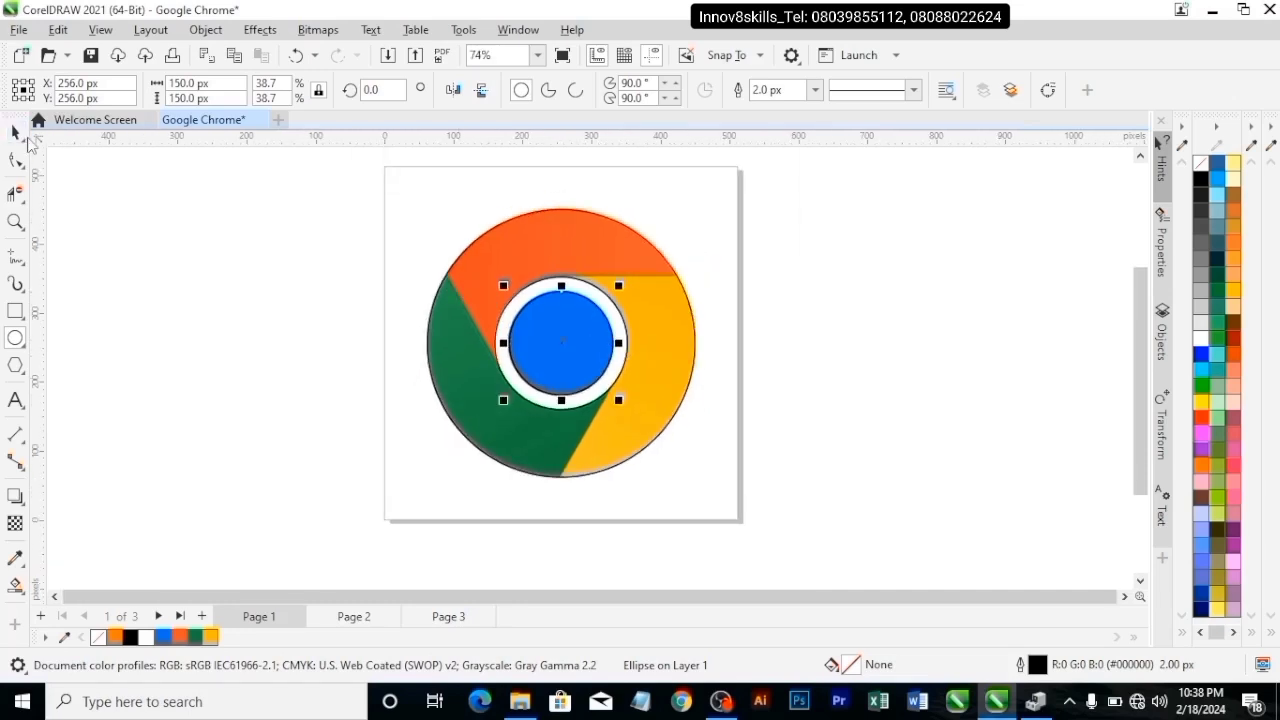
Set the outline width of all three circles to 0.5 px.
{"action": "left_click", "coordinate": [17, 134]}
{"action": "left_click_drag", "start_coordinate": [243, 203], "coordinate": [740, 516]}
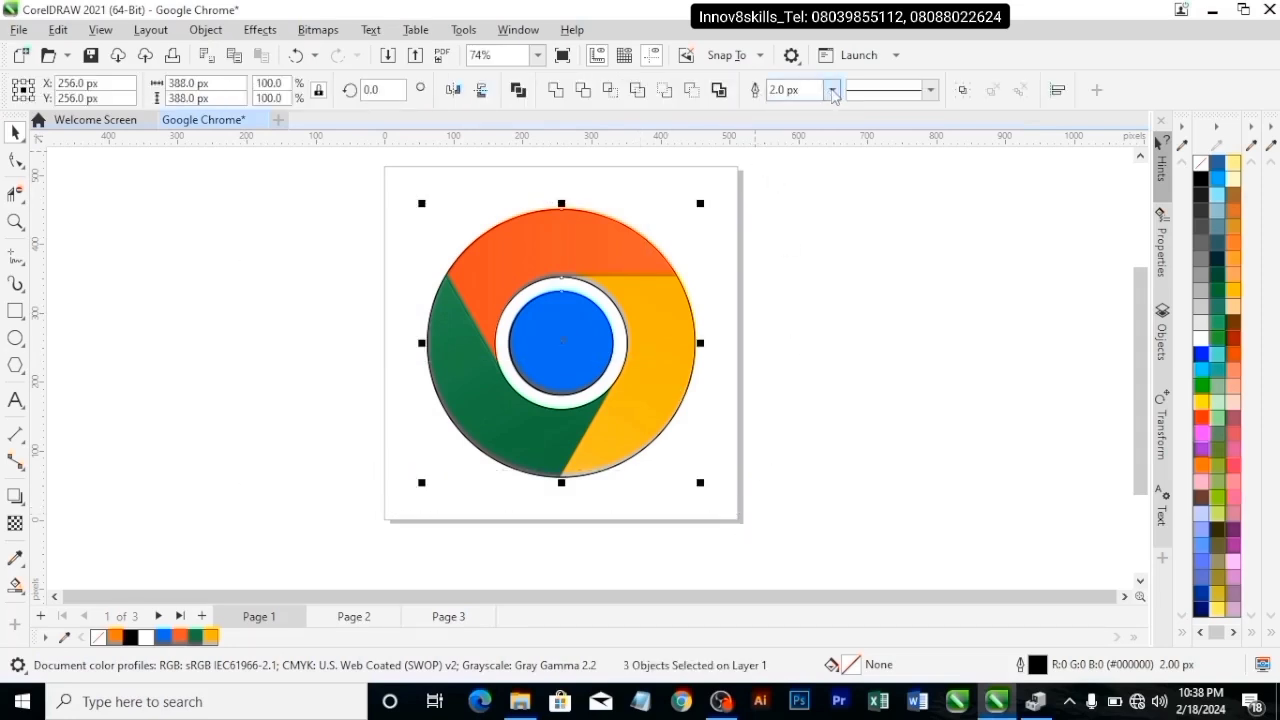
{"action": "left_click", "coordinate": [832, 91]}
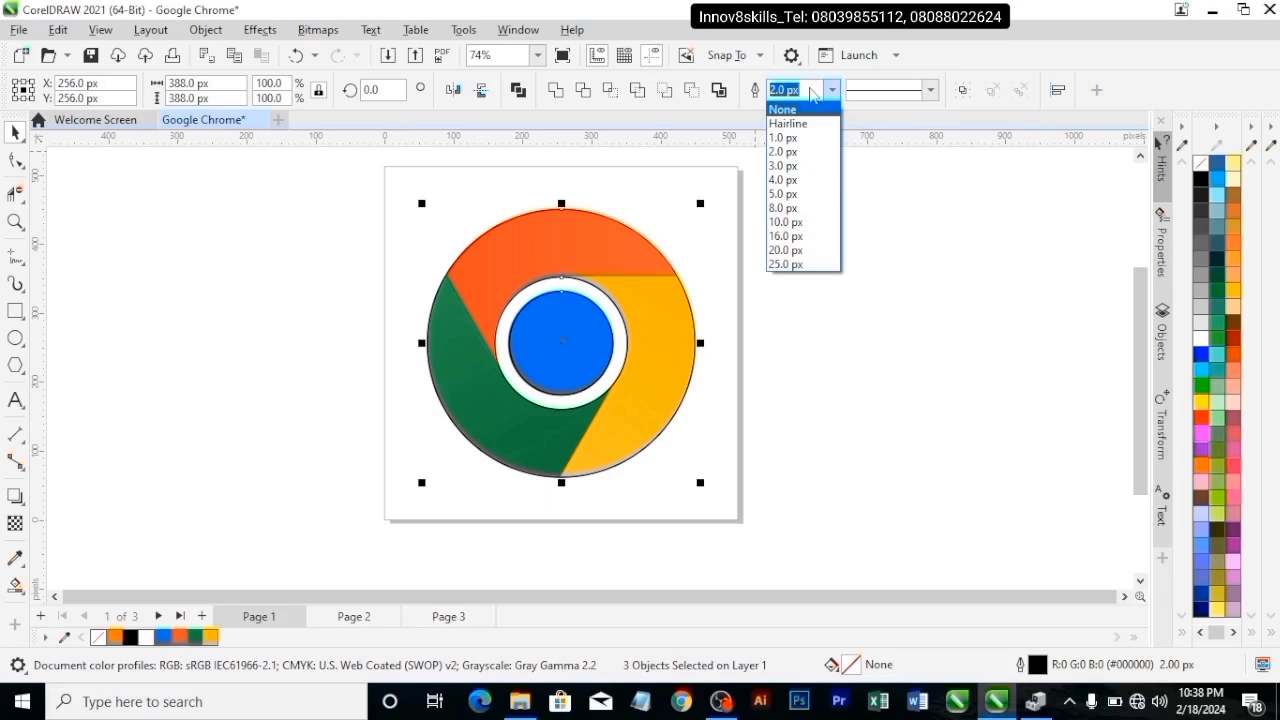
{"action": "type", "text": "0.5"}
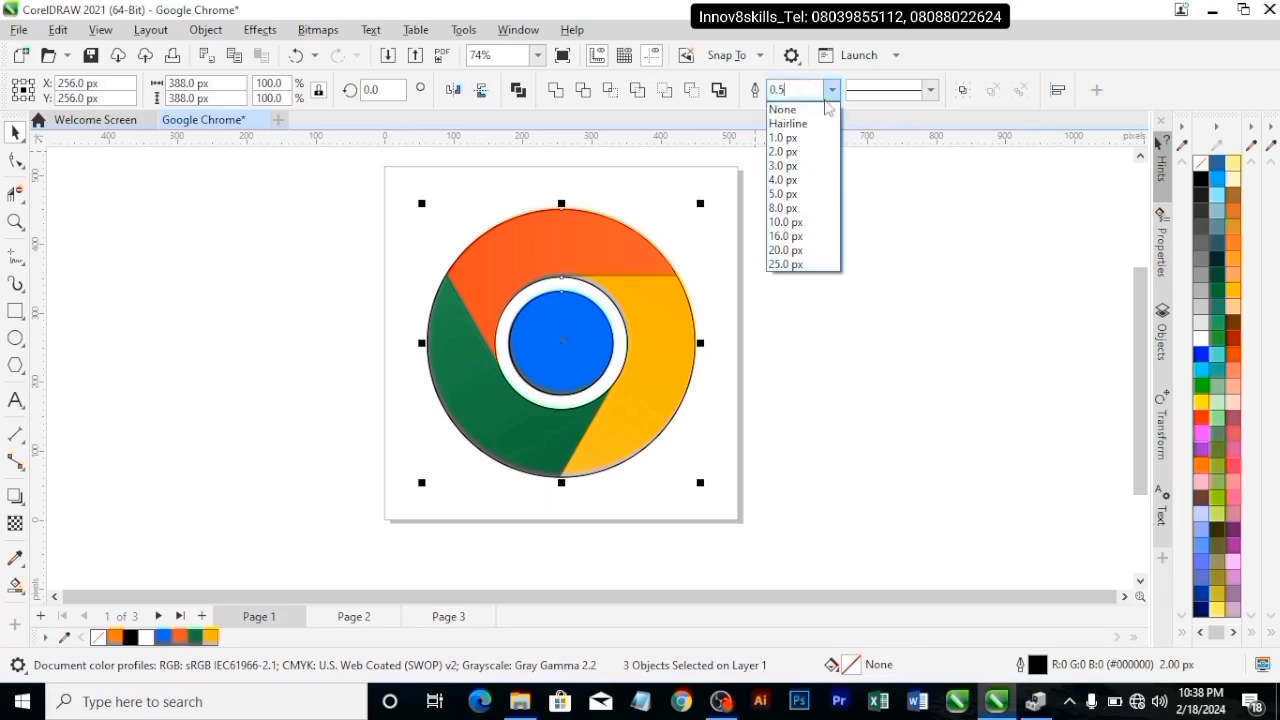
{"action": "left_click", "coordinate": [896, 260]}
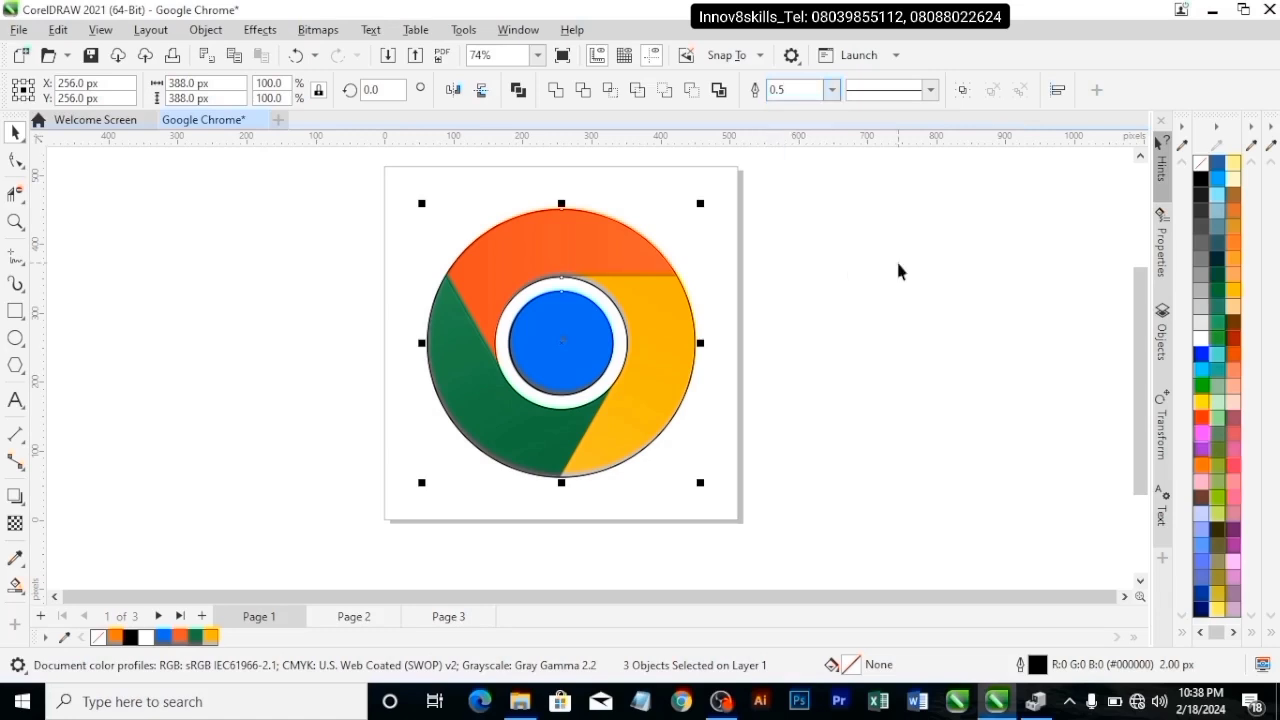
{"action": "left_click", "coordinate": [768, 277]}
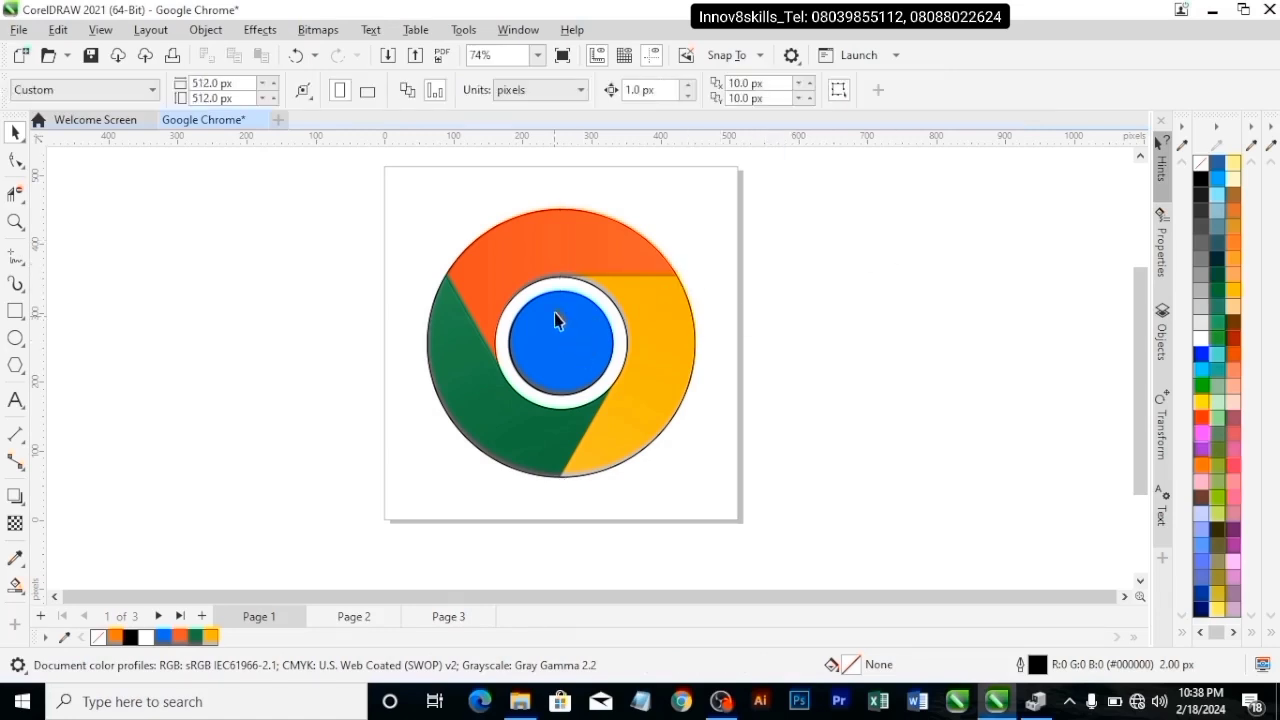
Draw a straight horizontal line about 483 px long beside the logo with the Freehand tool.
{"action": "left_click", "coordinate": [20, 260]}
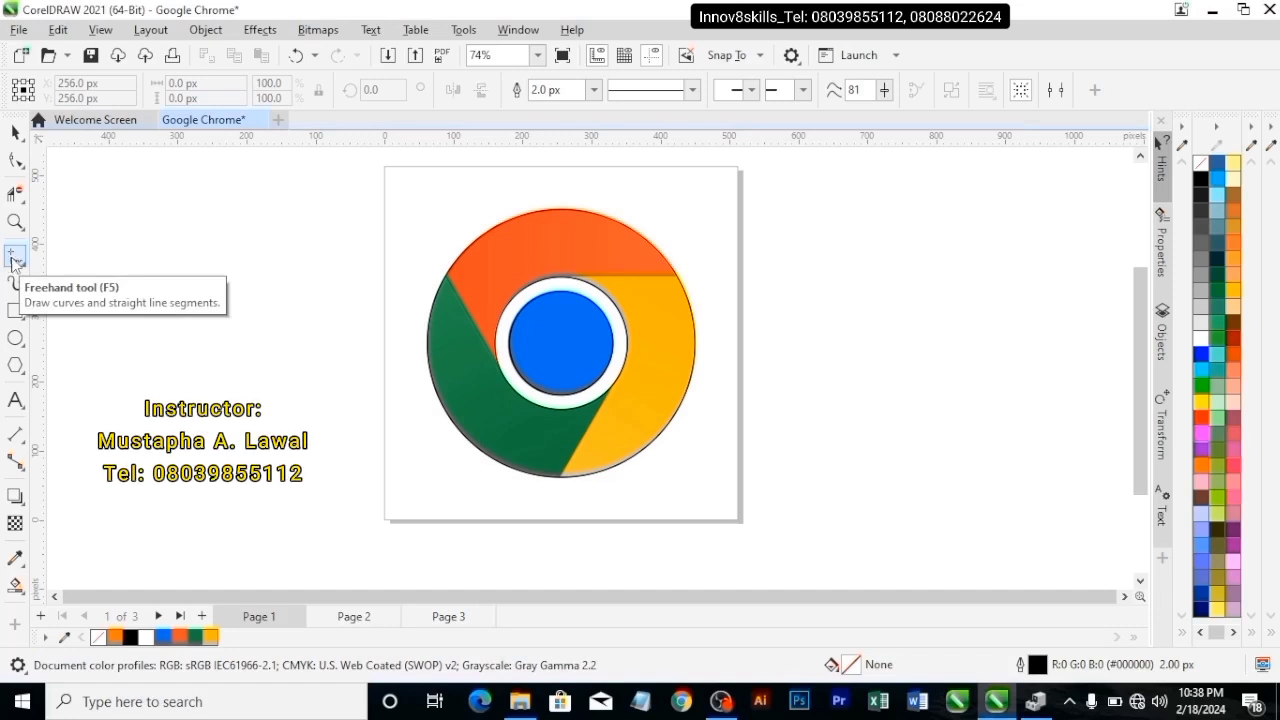
{"action": "left_click", "coordinate": [94, 251]}
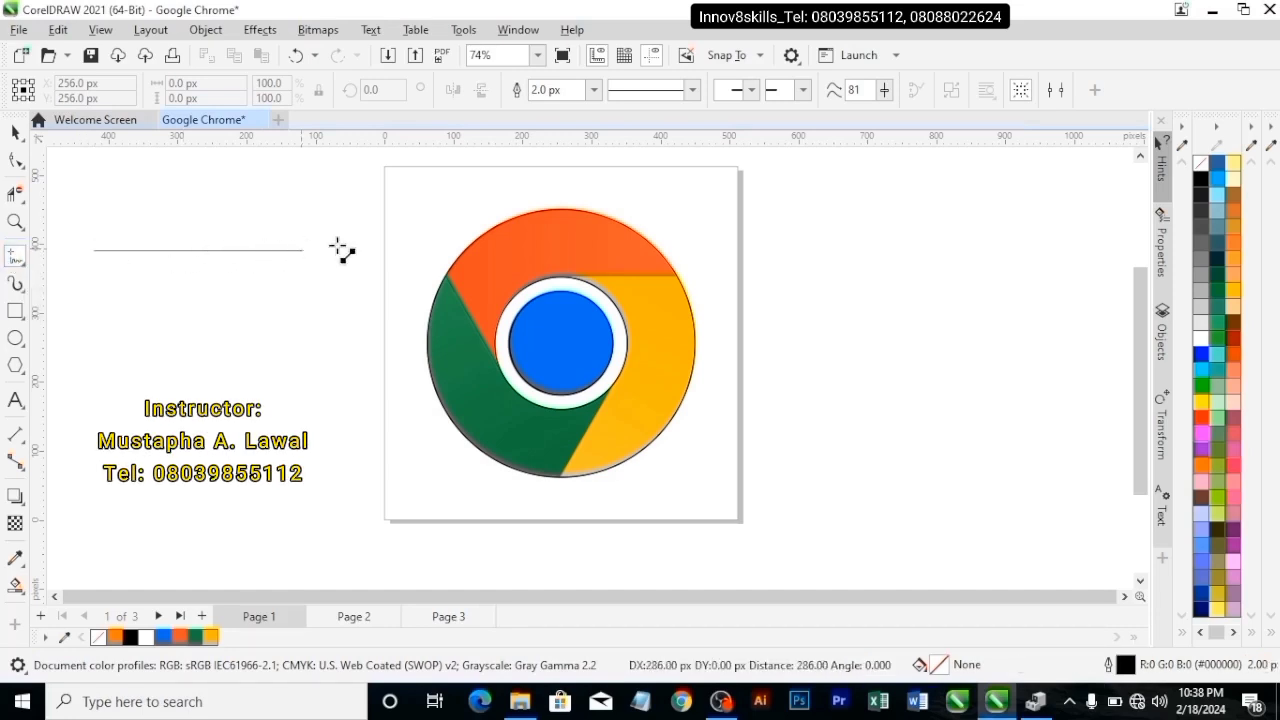
{"action": "left_click", "coordinate": [428, 236]}
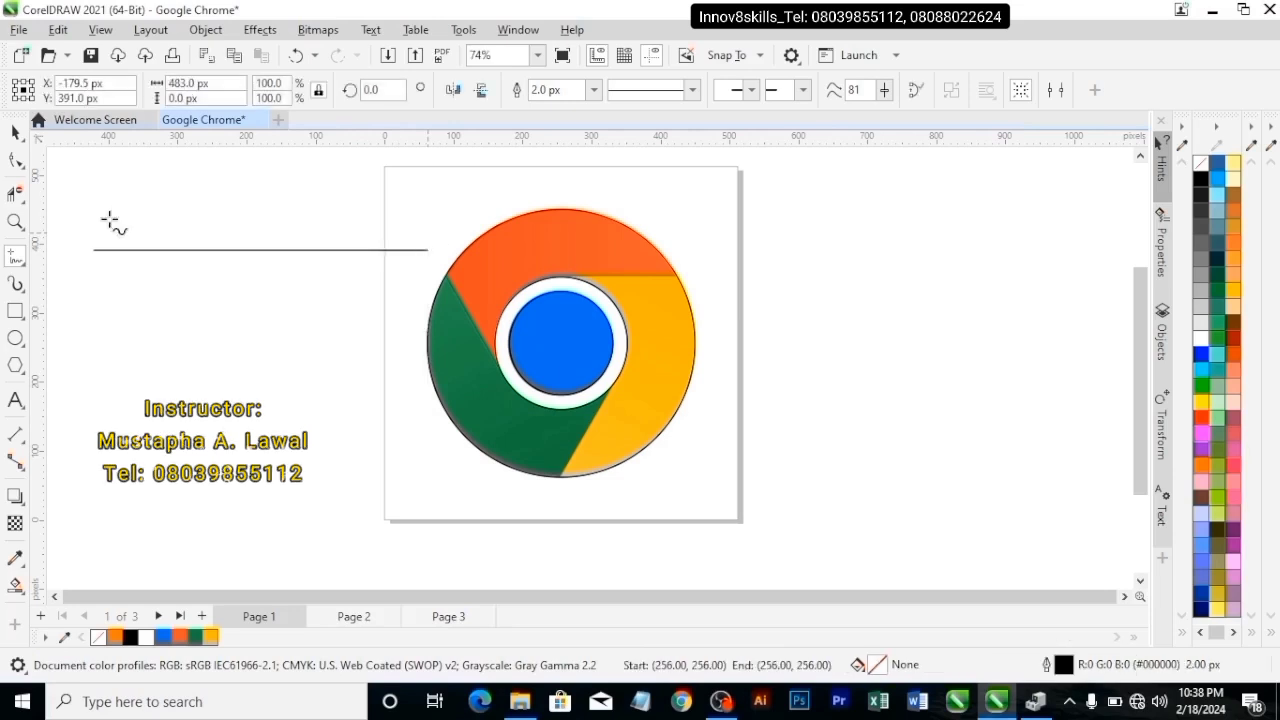
Set the horizontal line's outline width to 0.5 px.
{"action": "left_click", "coordinate": [594, 90]}
{"action": "left_click", "coordinate": [290, 251]}
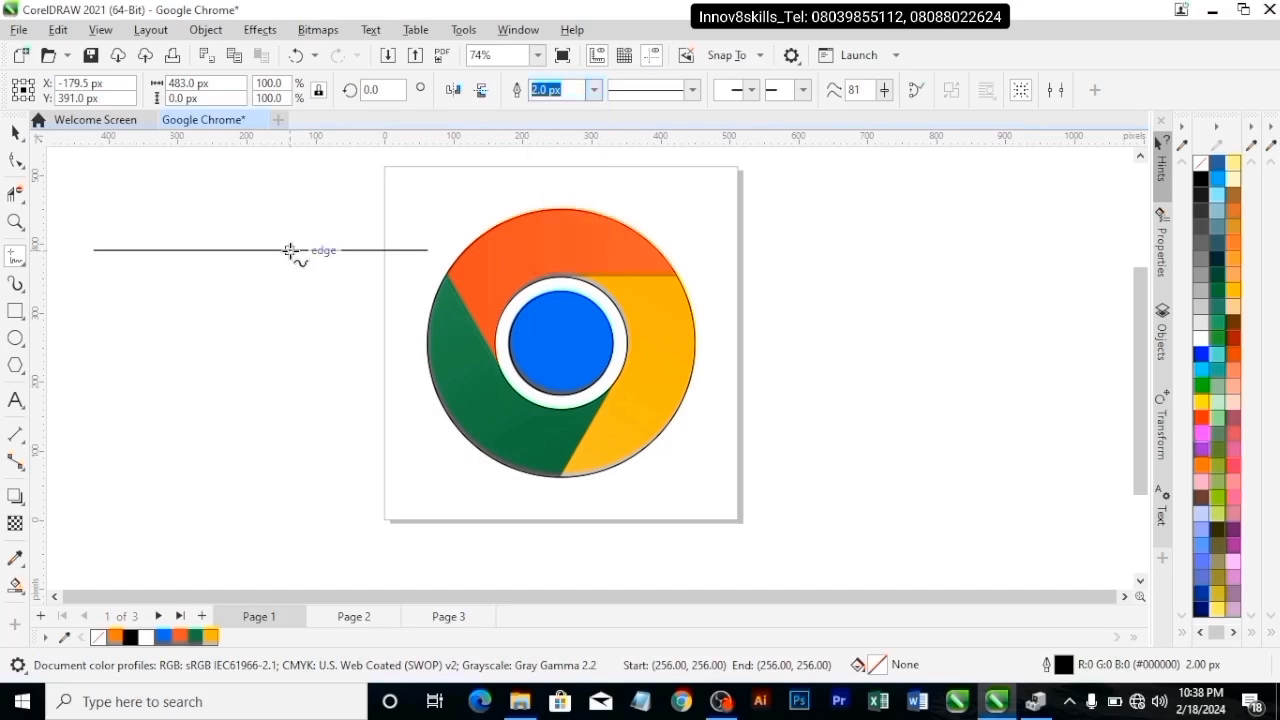
{"action": "left_click", "coordinate": [15, 132]}
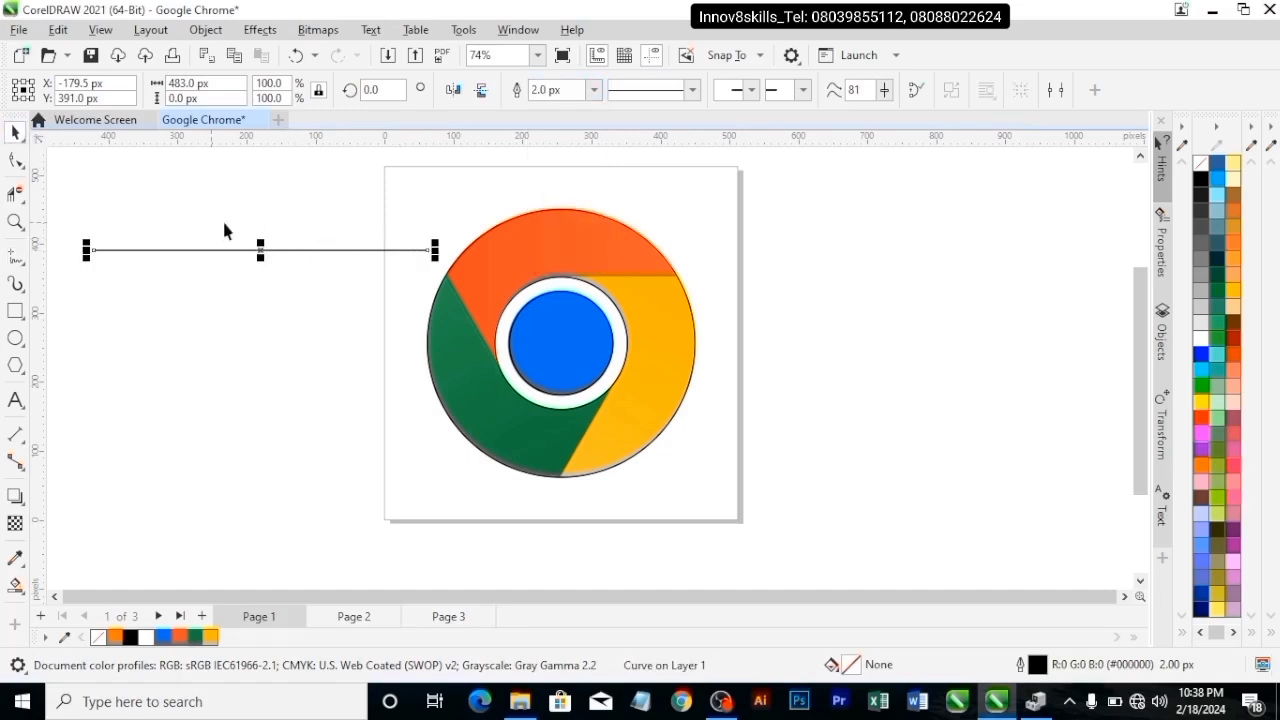
{"action": "left_click", "coordinate": [594, 92]}
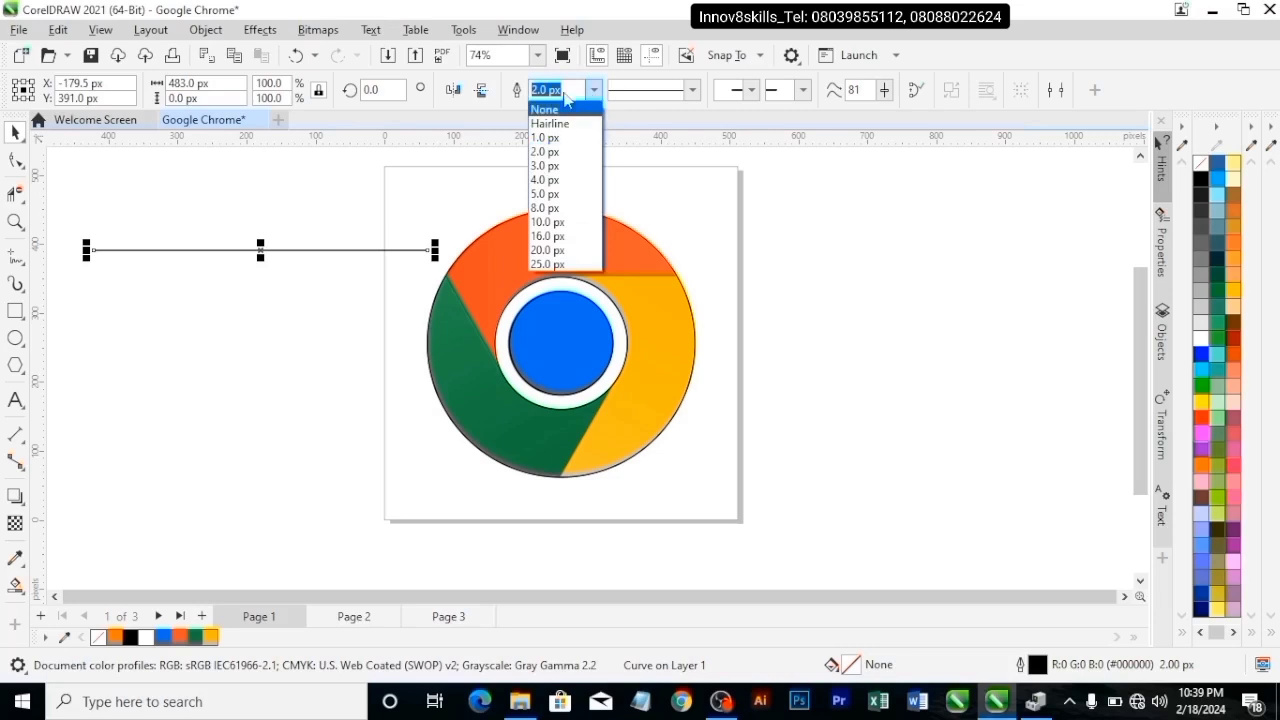
{"action": "type", "text": "0"}
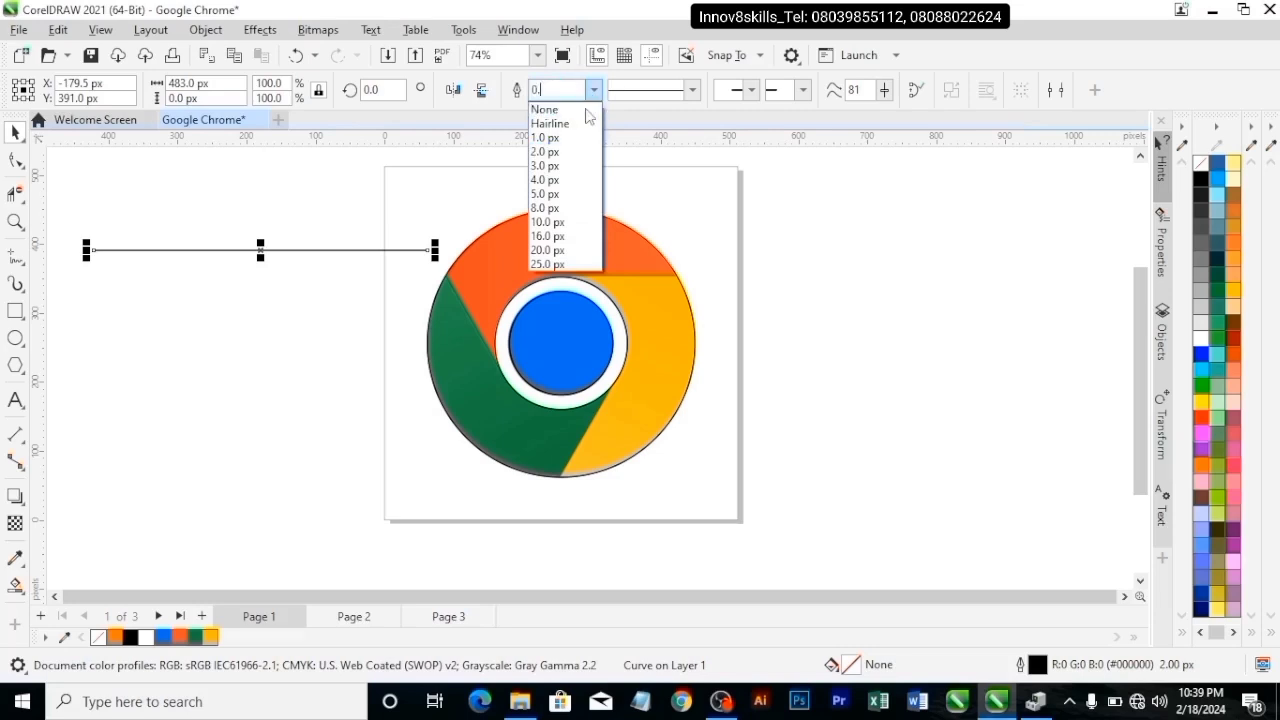
{"action": "type", "text": ".5"}
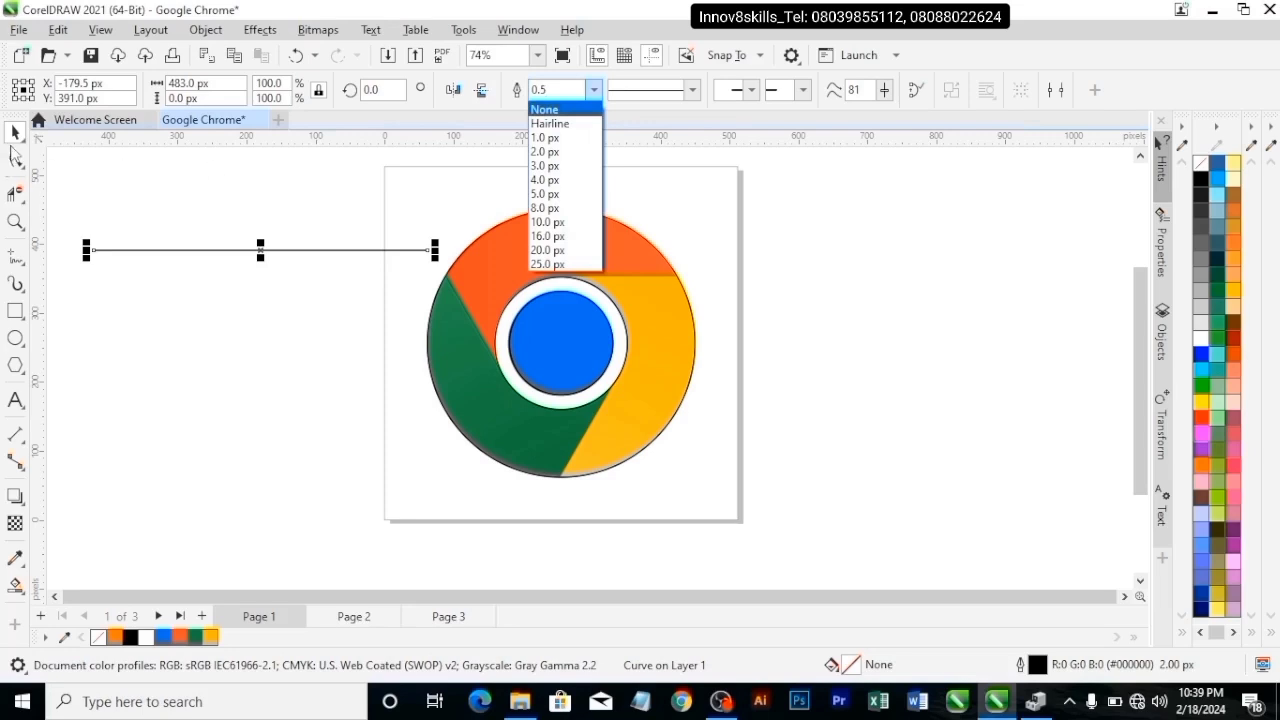
{"action": "left_click", "coordinate": [54, 174]}
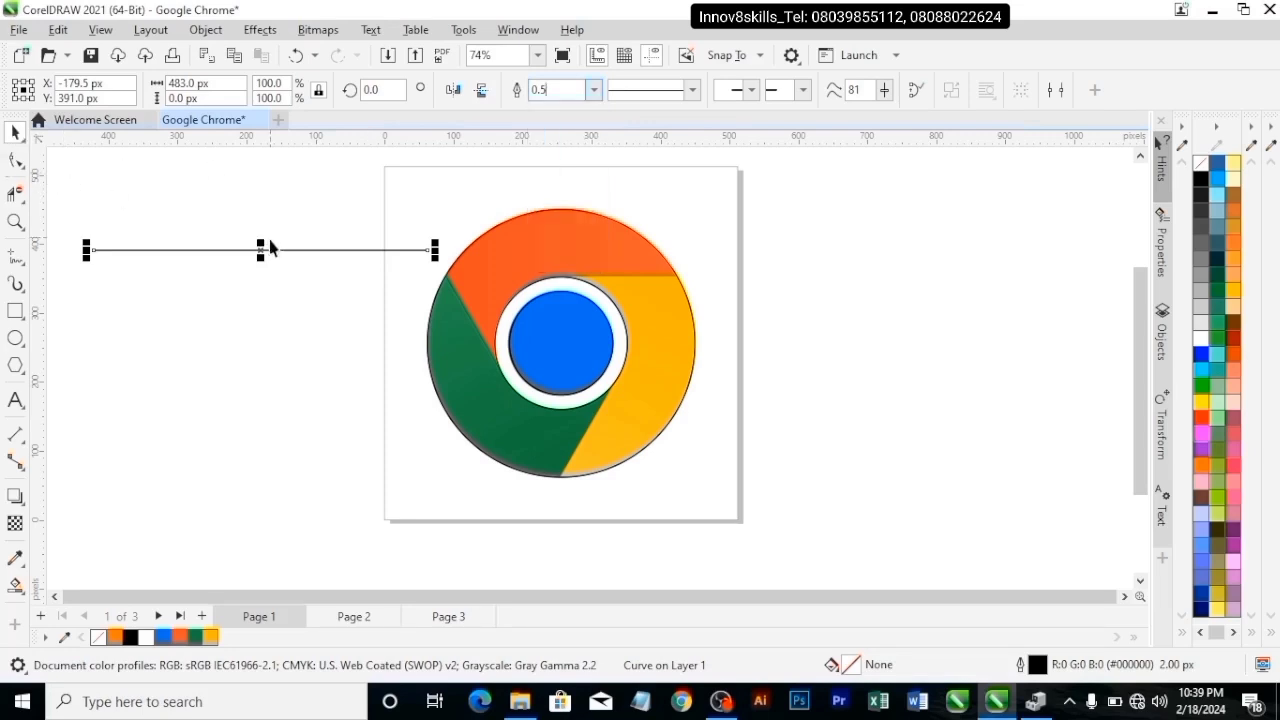
{"action": "left_click", "coordinate": [60, 182]}
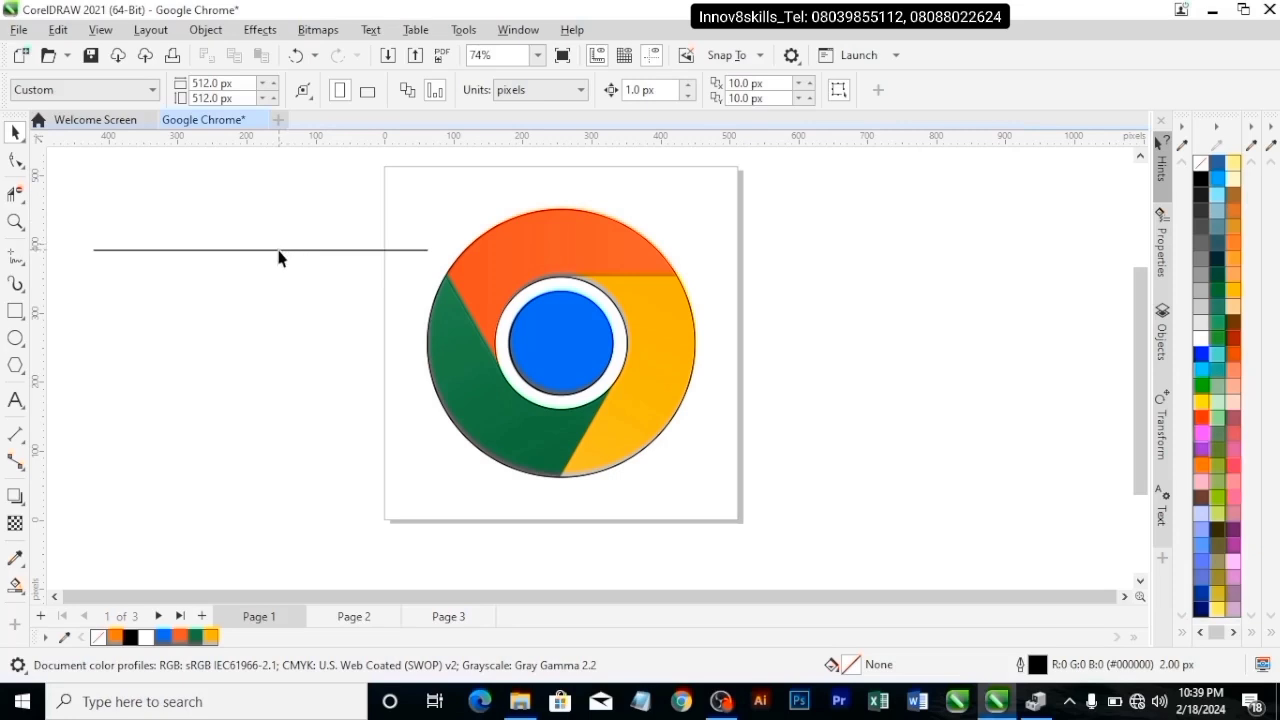
Move the horizontal line onto the logo and nudge it up to about Y 349 px, near the white ring's upper edge.
{"action": "left_click", "coordinate": [279, 251]}
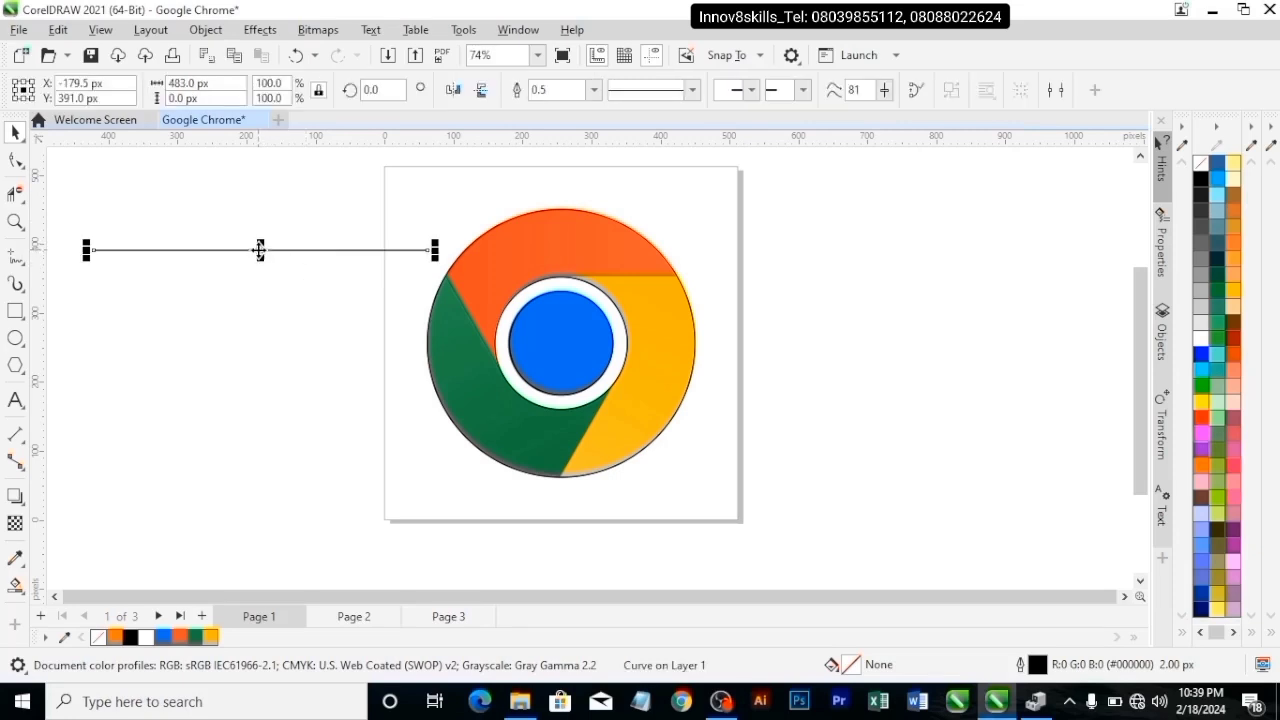
{"action": "left_click_drag", "start_coordinate": [262, 250], "coordinate": [671, 289]}
{"action": "left_click", "coordinate": [707, 213]}
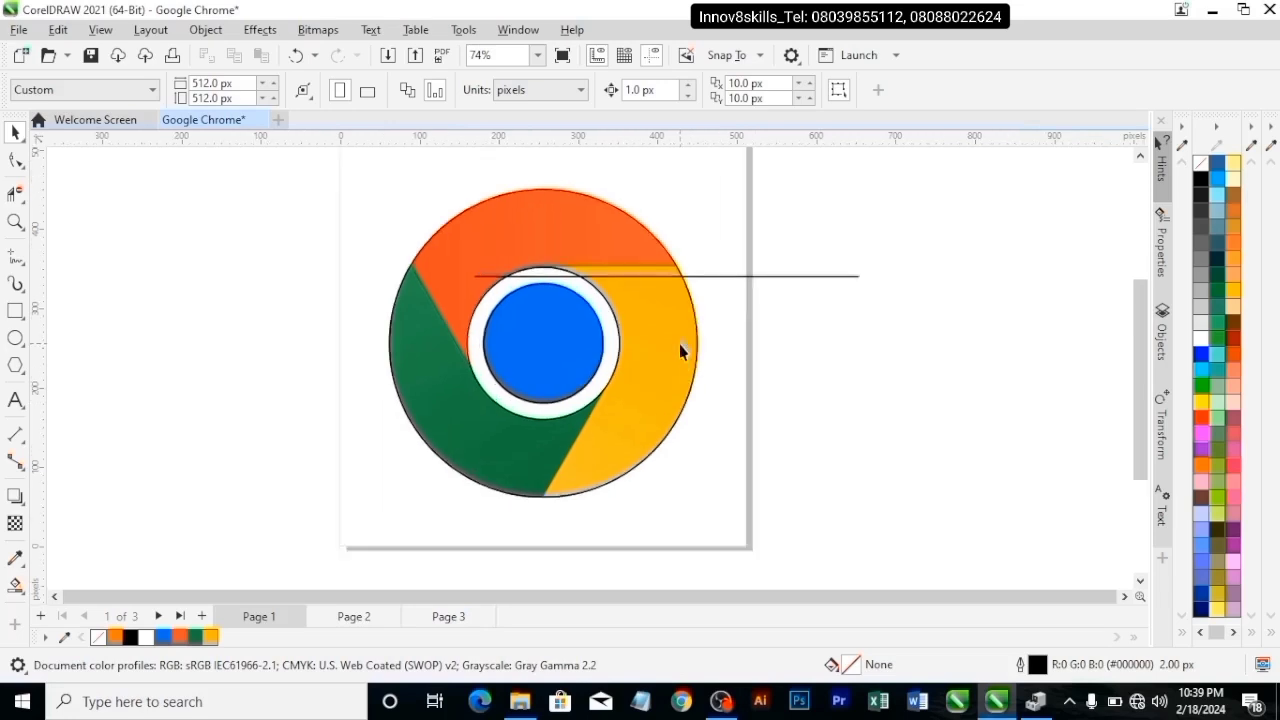
{"action": "scroll", "coordinate": [679, 344], "scroll_direction": "up", "scroll_amount": 2}
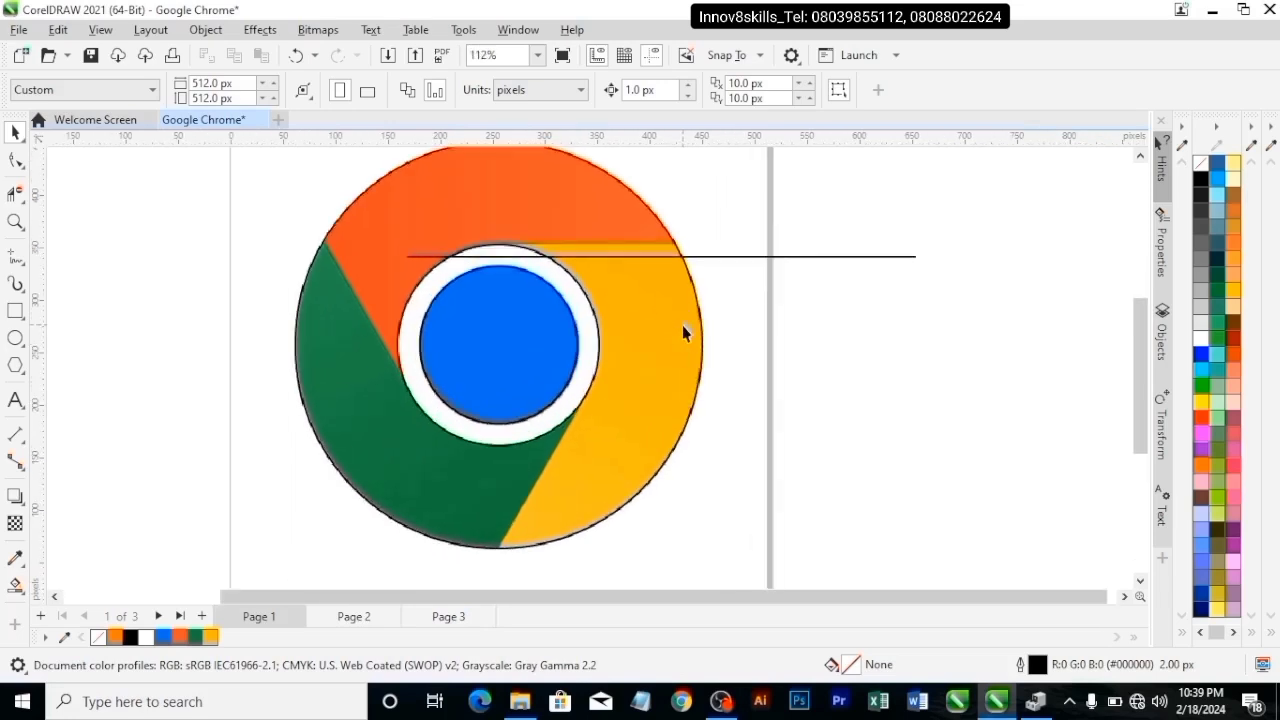
{"action": "left_click", "coordinate": [662, 256]}
{"action": "key", "text": "Up"}
{"action": "key", "text": "Up"}
{"action": "key", "text": "Up"}
{"action": "key", "text": "Up"}
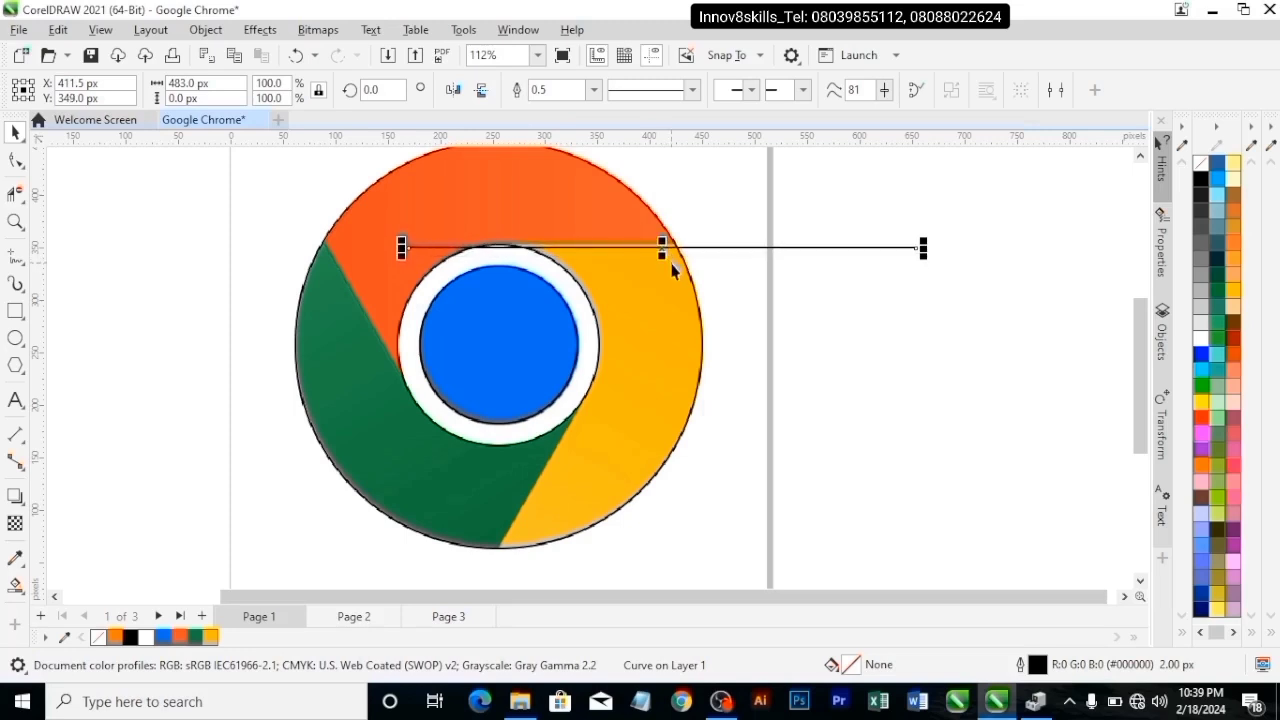
Nudge the horizontal line sideways to about X 251.5 px so it spans the whole outer circle.
{"action": "key", "text": "Left"}
{"action": "key", "text": "Left"}
{"action": "key", "text": "Left"}
{"action": "key", "text": "Left"}
{"action": "key", "text": "Left"}
{"action": "key", "text": "Left"}
{"action": "key", "text": "Left"}
{"action": "key", "text": "Left"}
{"action": "key", "text": "Left"}
{"action": "key", "text": "Left"}
{"action": "key", "text": "Left"}
{"action": "key", "text": "Left"}
{"action": "key", "text": "Left"}
{"action": "key", "text": "Left"}
{"action": "key", "text": "Left"}
{"action": "key", "text": "Left"}
{"action": "key", "text": "Left"}
{"action": "key", "text": "Left"}
{"action": "key", "text": "Left"}
{"action": "key", "text": "Left"}
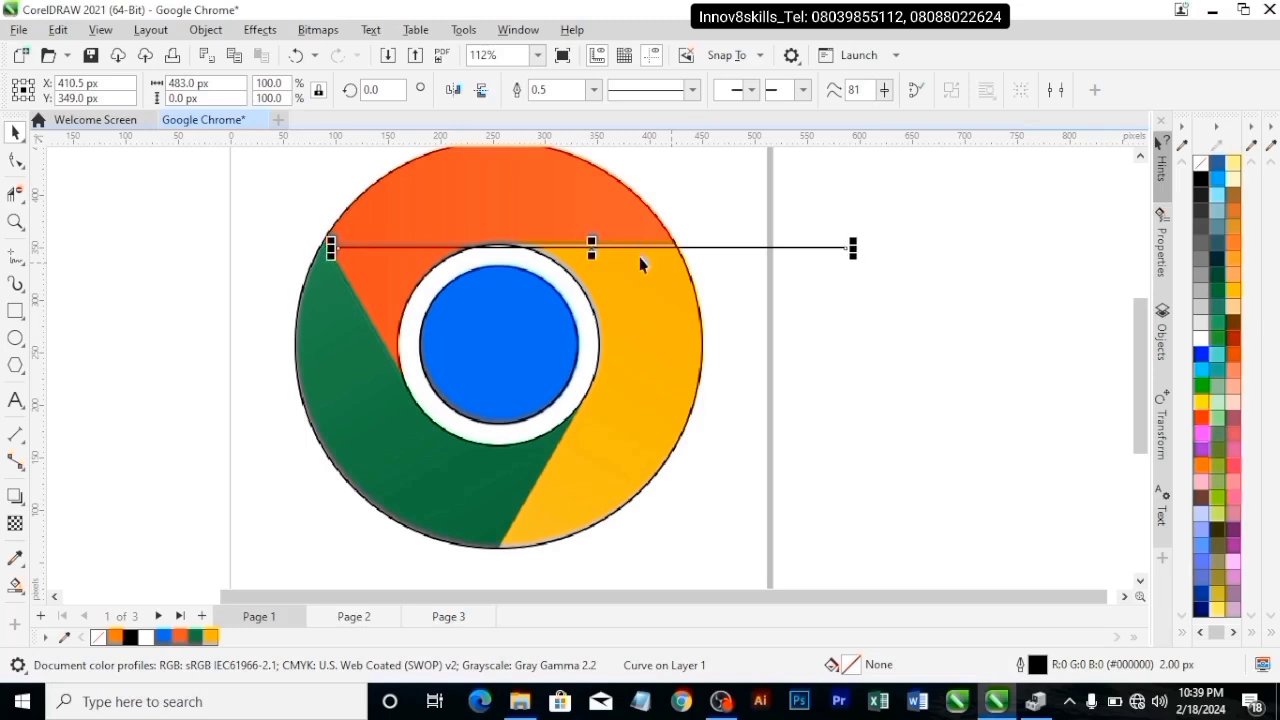
{"action": "key", "text": "Left"}
{"action": "key", "text": "Left"}
{"action": "key", "text": "Left"}
{"action": "key", "text": "Left"}
{"action": "key", "text": "Left"}
{"action": "key", "text": "Left"}
{"action": "key", "text": "Left"}
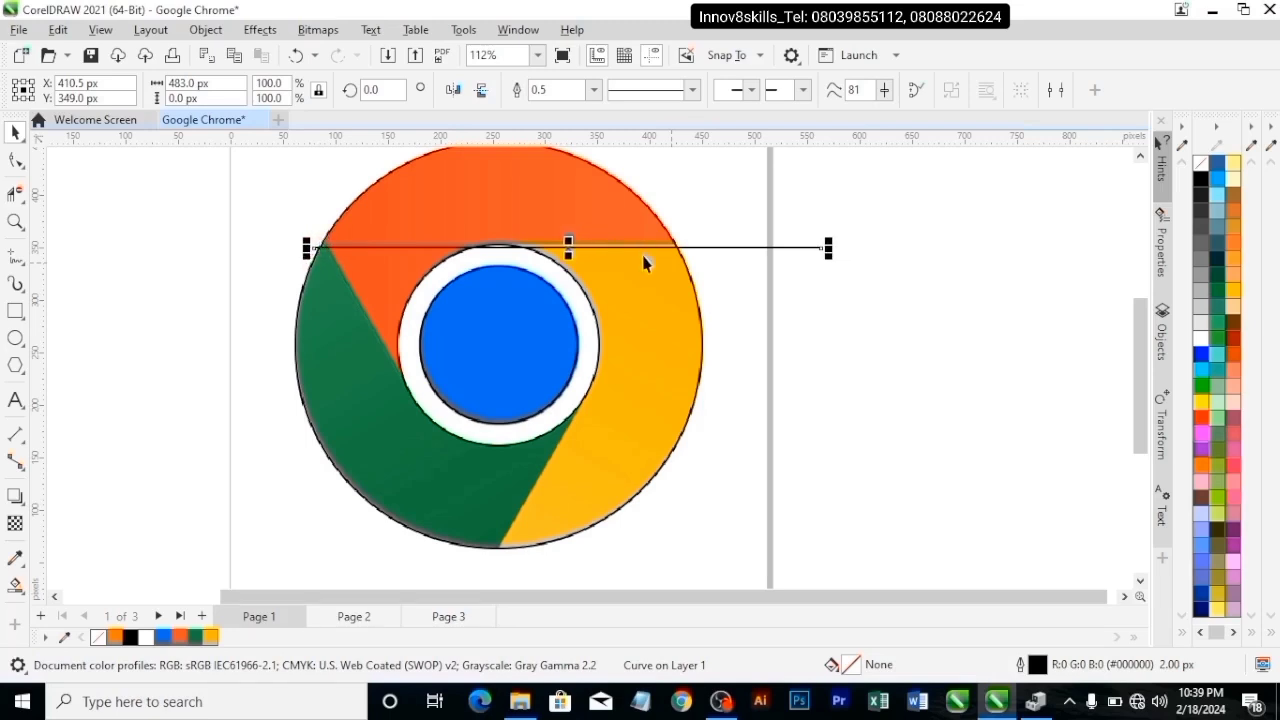
{"action": "key", "text": "Left"}
{"action": "key", "text": "Left"}
{"action": "key", "text": "Left"}
{"action": "key", "text": "Left"}
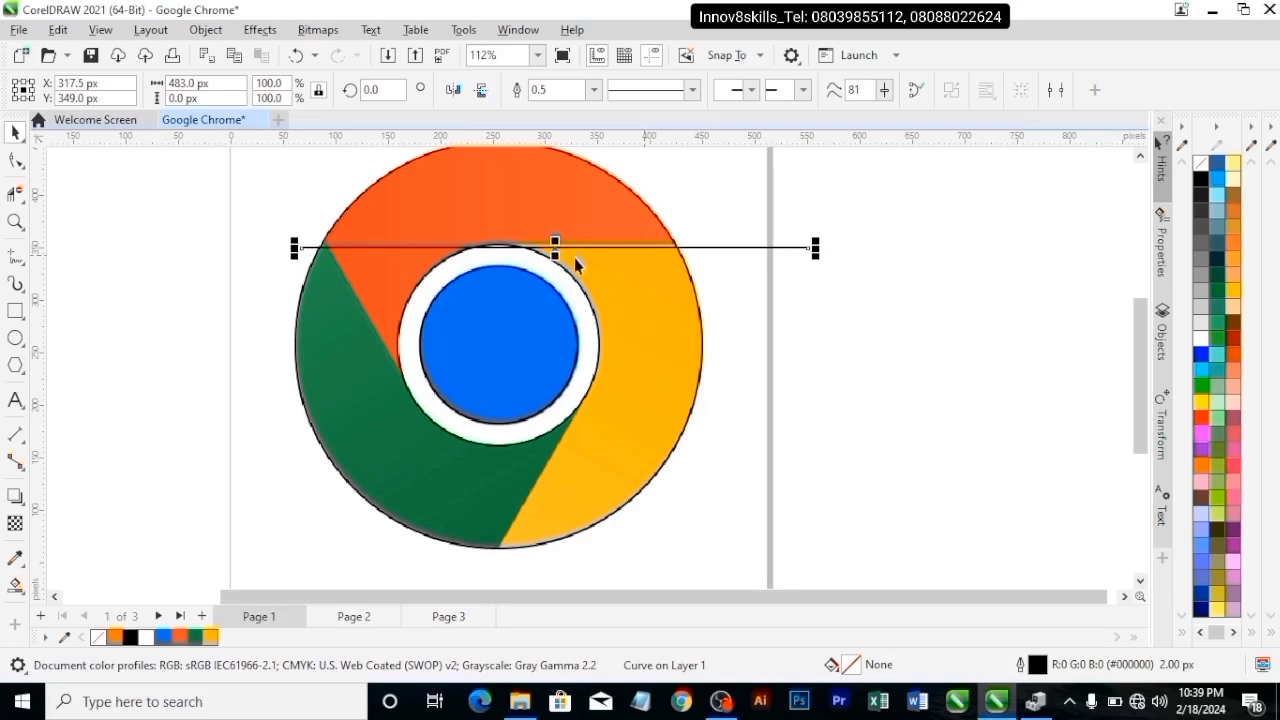
{"action": "key", "text": "Left"}
{"action": "key", "text": "Left"}
{"action": "key", "text": "Left"}
{"action": "key", "text": "Left"}
{"action": "key", "text": "Left"}
{"action": "key", "text": "Left"}
{"action": "key", "text": "Left"}
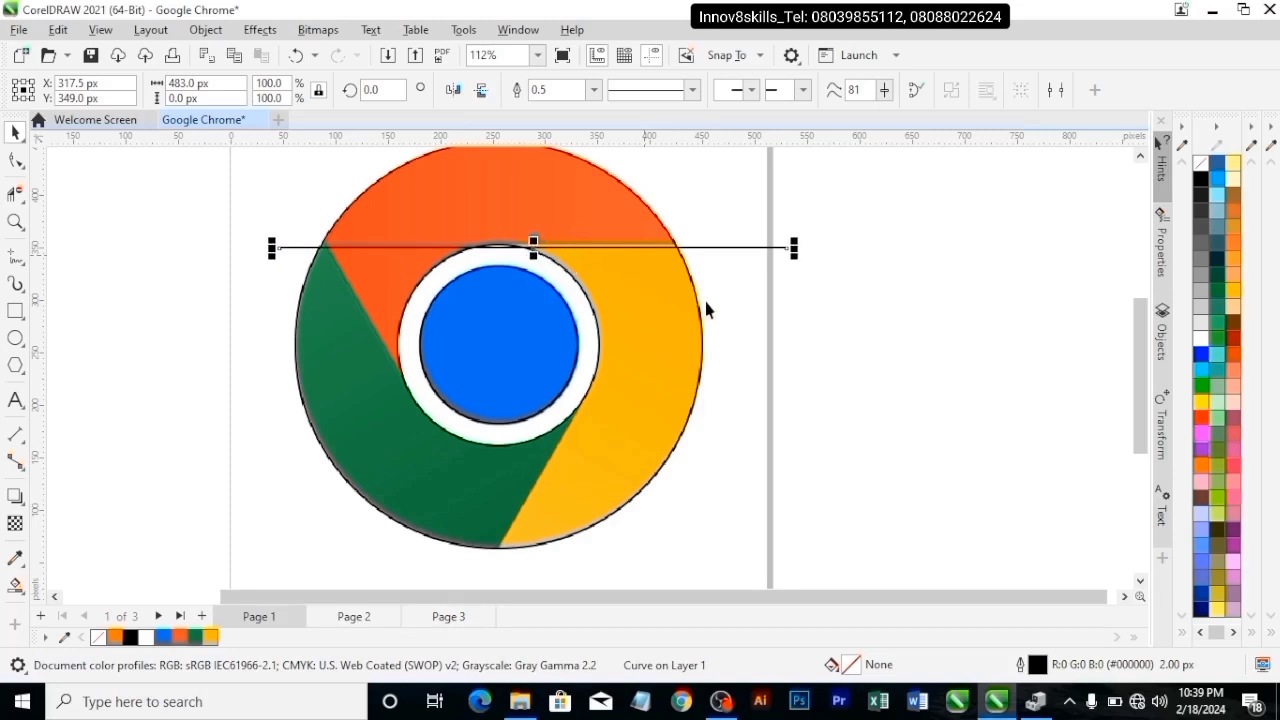
{"action": "key", "text": "Left"}
{"action": "key", "text": "Left"}
{"action": "key", "text": "Left"}
{"action": "key", "text": "Left"}
{"action": "key", "text": "Left"}
{"action": "key", "text": "Left"}
{"action": "key", "text": "Left"}
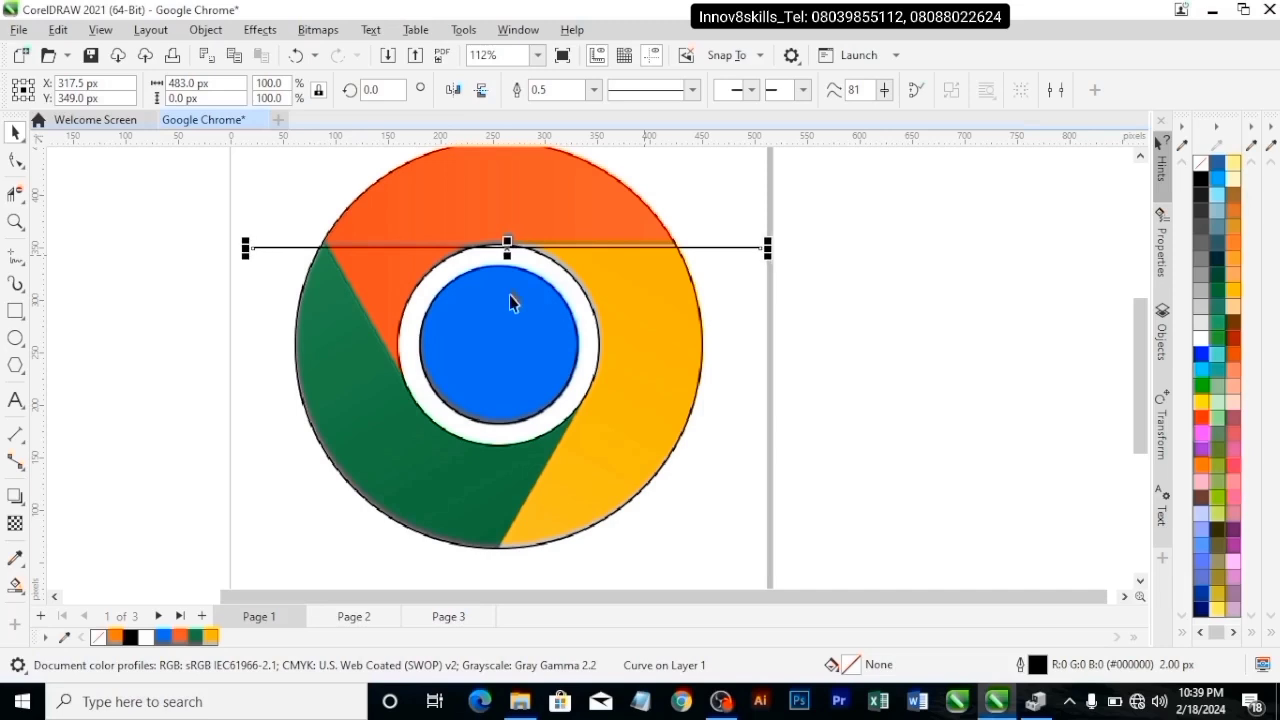
{"action": "key", "text": "Left"}
{"action": "key", "text": "Left"}
{"action": "key", "text": "Left"}
{"action": "key", "text": "Left"}
{"action": "key", "text": "Left"}
Raise the horizontal line to Y 351 px so it touches the top of the white ring's circle.
{"action": "scroll", "coordinate": [562, 287], "scroll_direction": "up", "scroll_amount": 1}
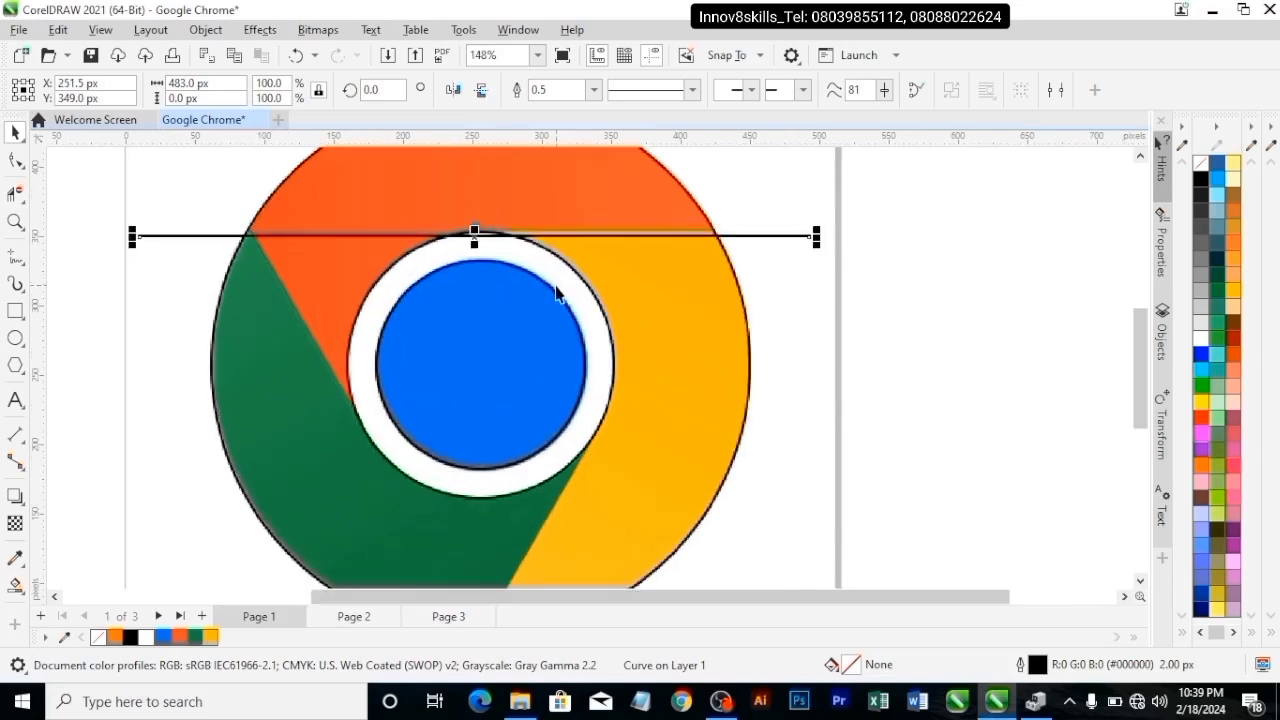
{"action": "key", "text": "Up"}
{"action": "scroll", "coordinate": [485, 258], "scroll_direction": "up", "scroll_amount": 2}
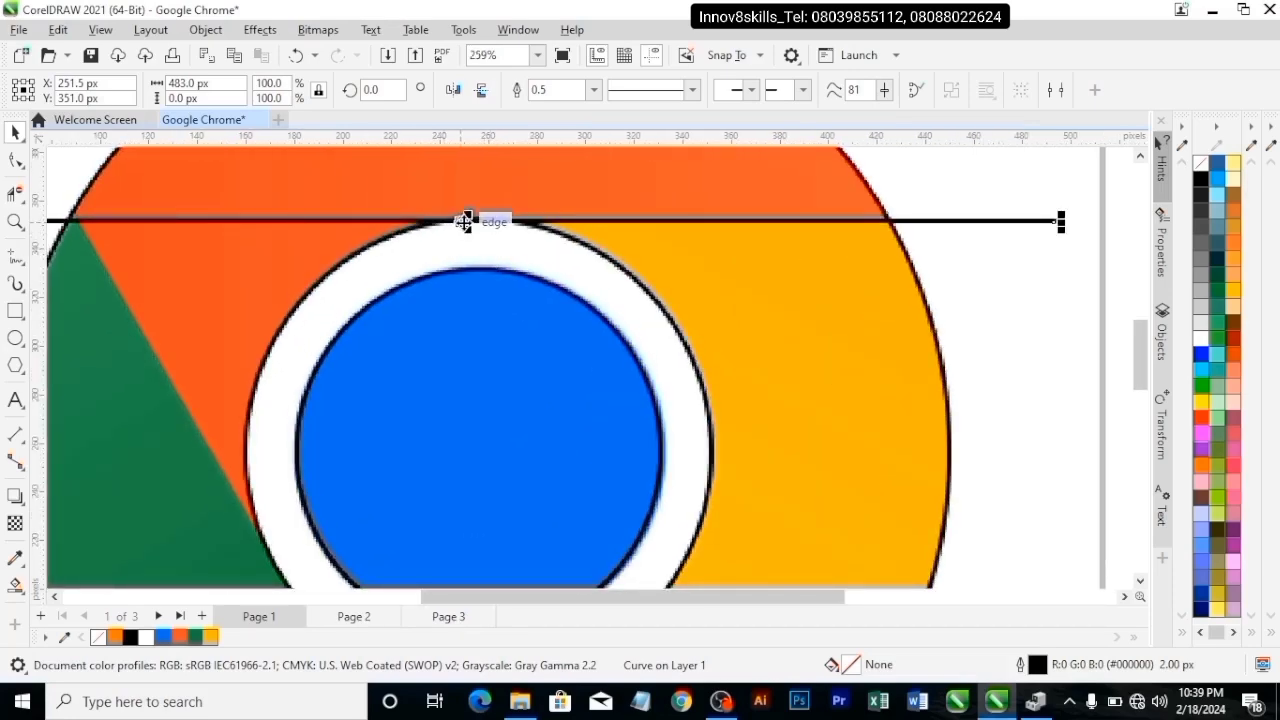
{"action": "scroll", "coordinate": [466, 218], "scroll_direction": "down", "scroll_amount": 3}
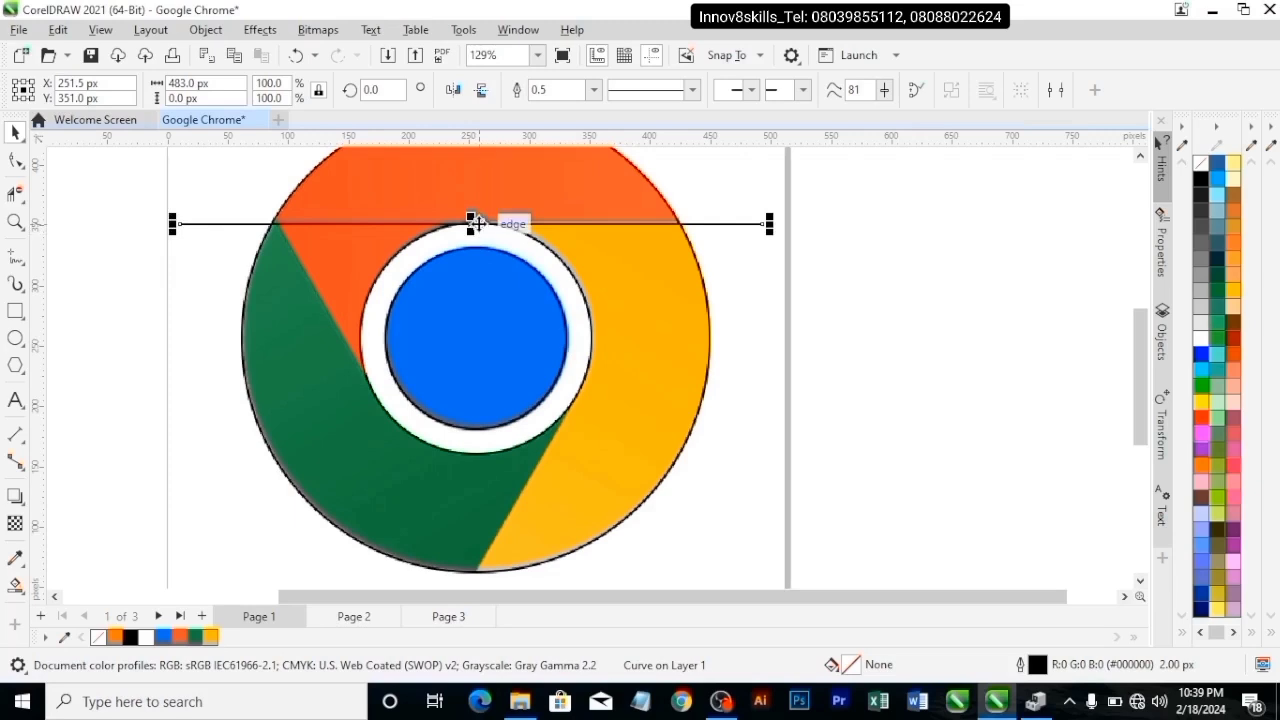
Duplicate the horizontal line to the white ring's lower edge and rotate the copy to about 60.36° along the green-yellow border.
{"action": "left_click_drag", "start_coordinate": [479, 226], "coordinate": [531, 452]}
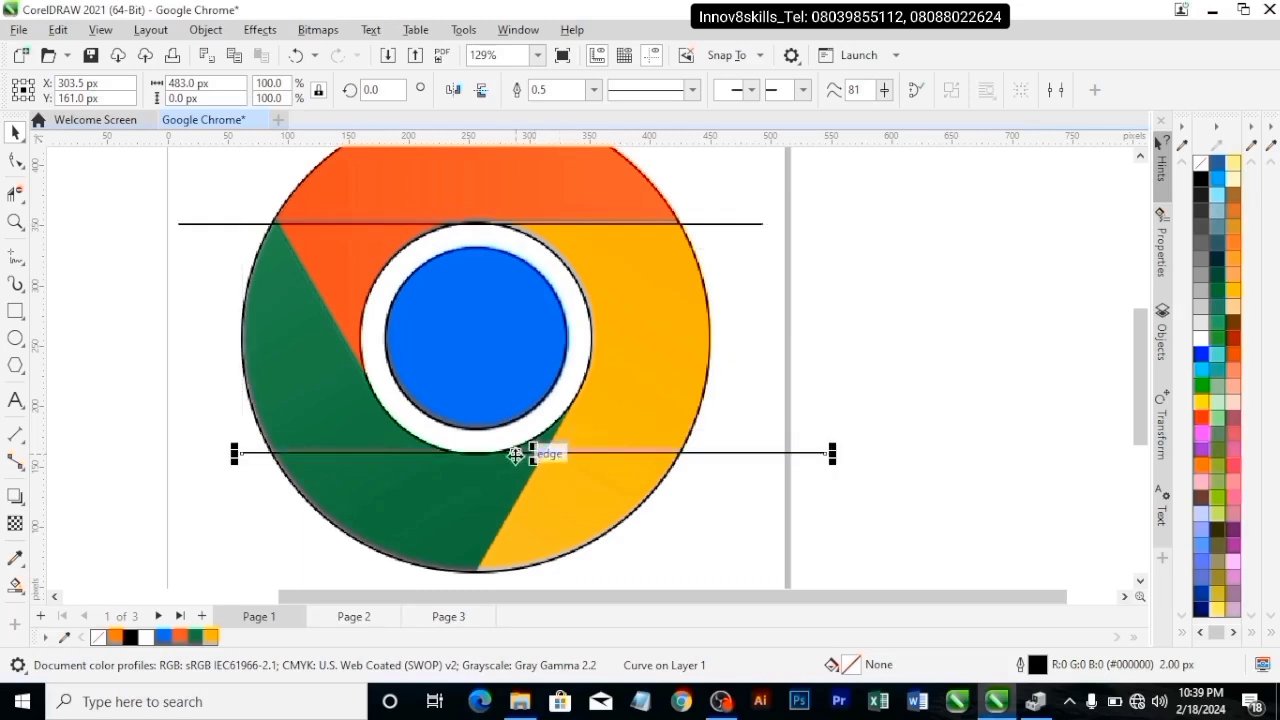
{"action": "left_click", "coordinate": [573, 453]}
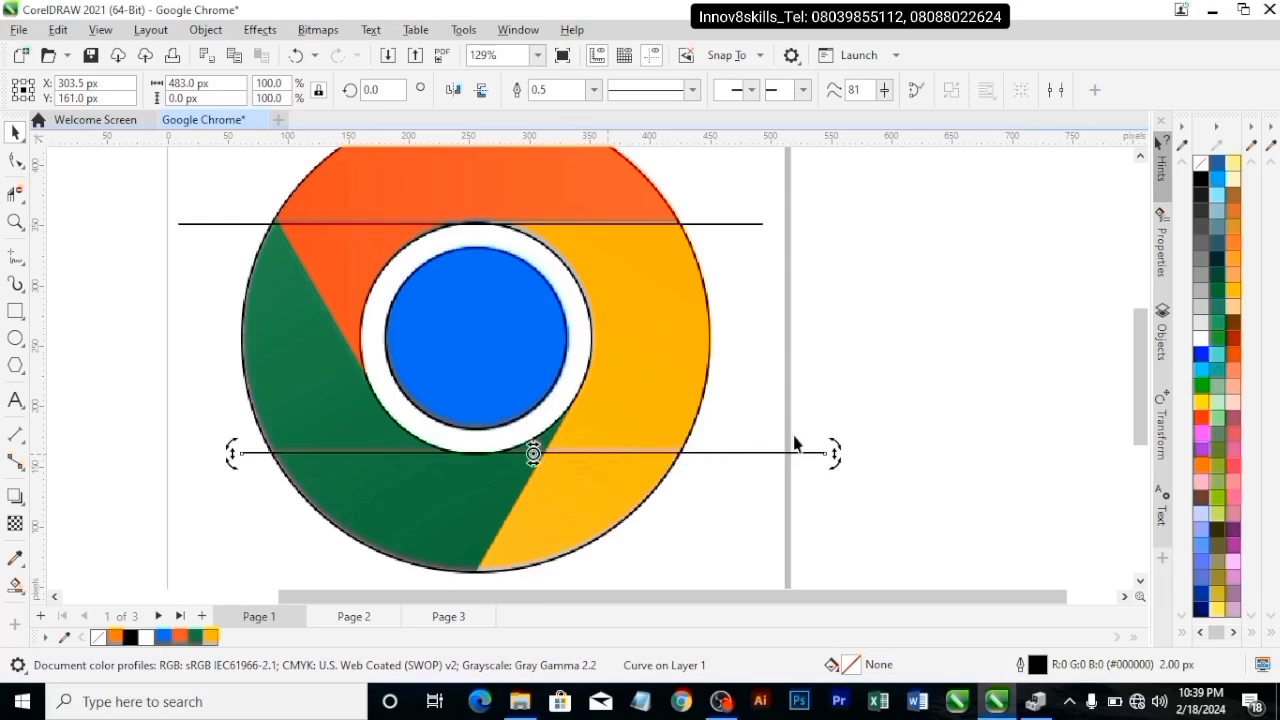
{"action": "left_click_drag", "start_coordinate": [836, 455], "coordinate": [604, 322]}
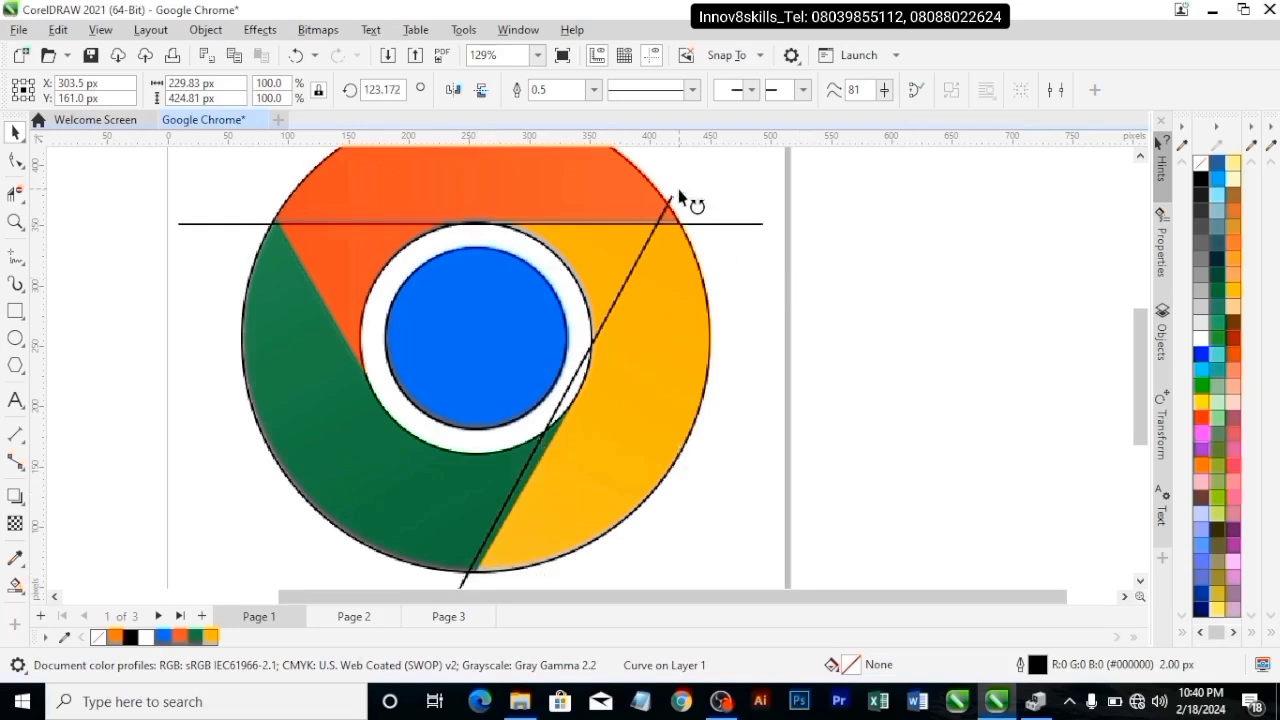
{"action": "left_click_drag", "start_coordinate": [678, 189], "coordinate": [697, 230]}
{"action": "left_click", "coordinate": [906, 374]}
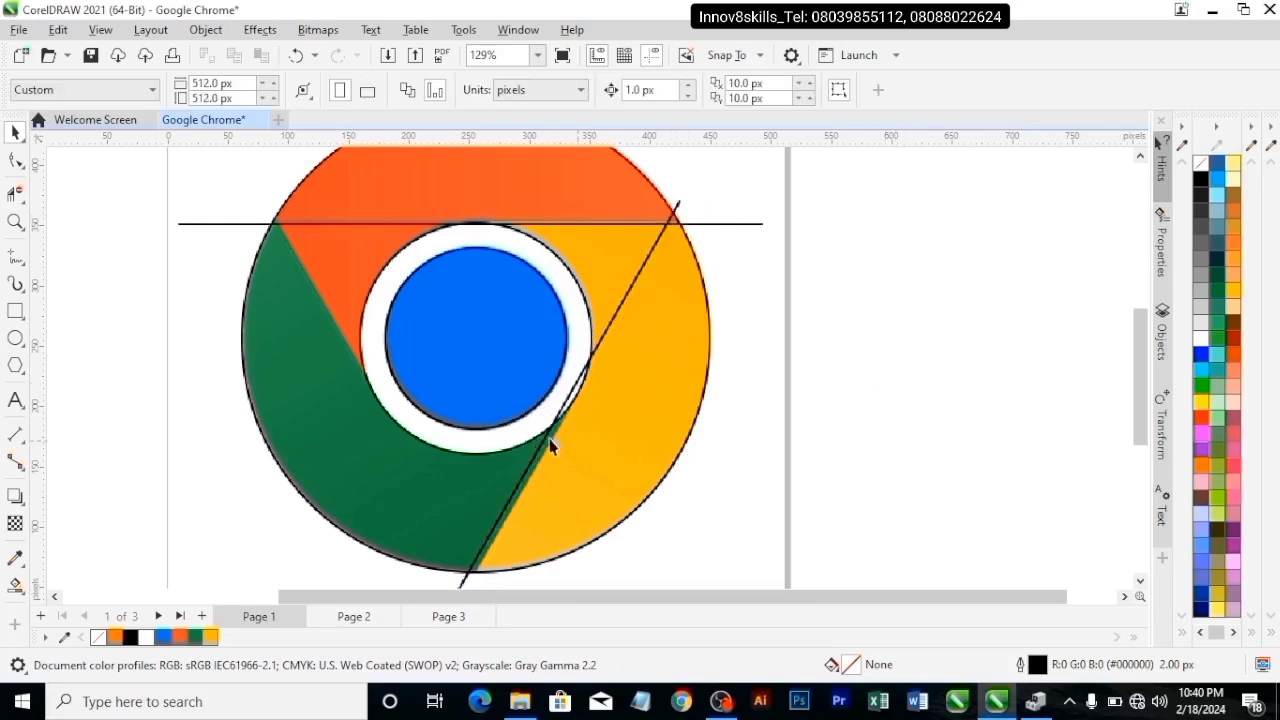
Shift the rotated line sideways to X 310.57 px so it touches the white ring along the green-yellow border.
{"action": "left_click", "coordinate": [547, 440]}
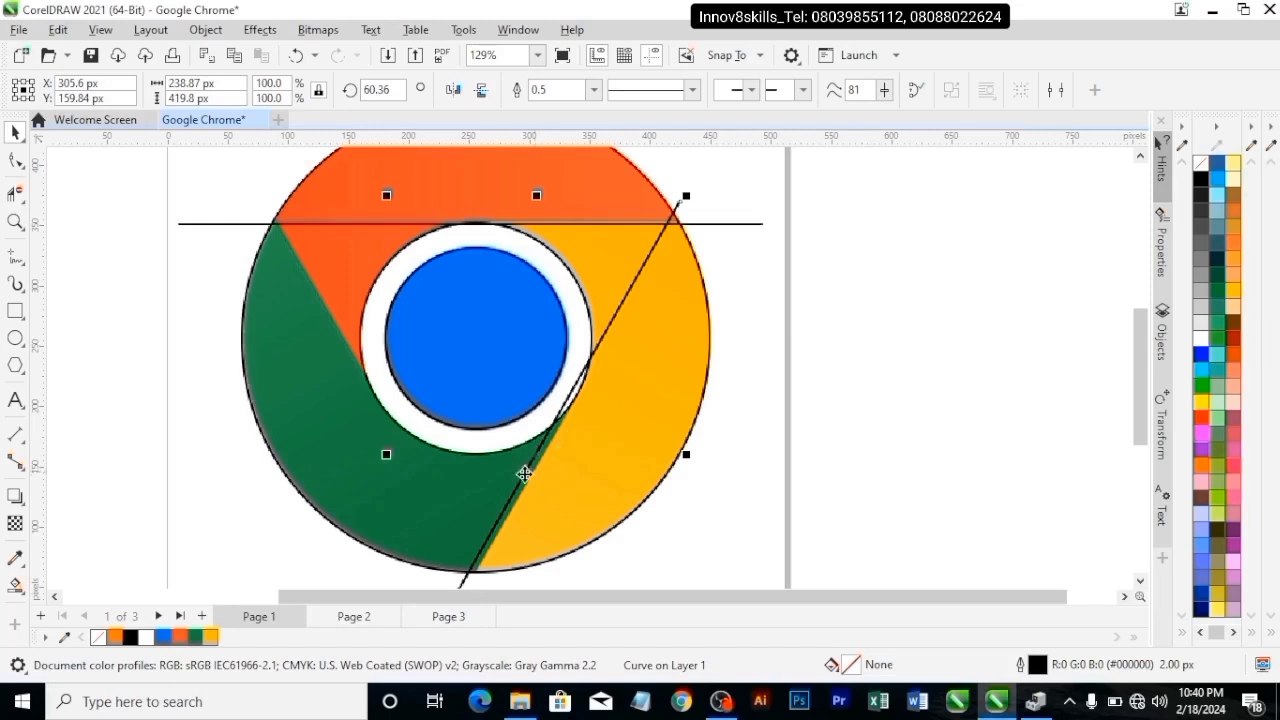
{"action": "left_click", "coordinate": [523, 479]}
{"action": "left_click_drag", "start_coordinate": [523, 479], "coordinate": [524, 480]}
{"action": "scroll", "coordinate": [563, 447], "scroll_direction": "up", "scroll_amount": 4}
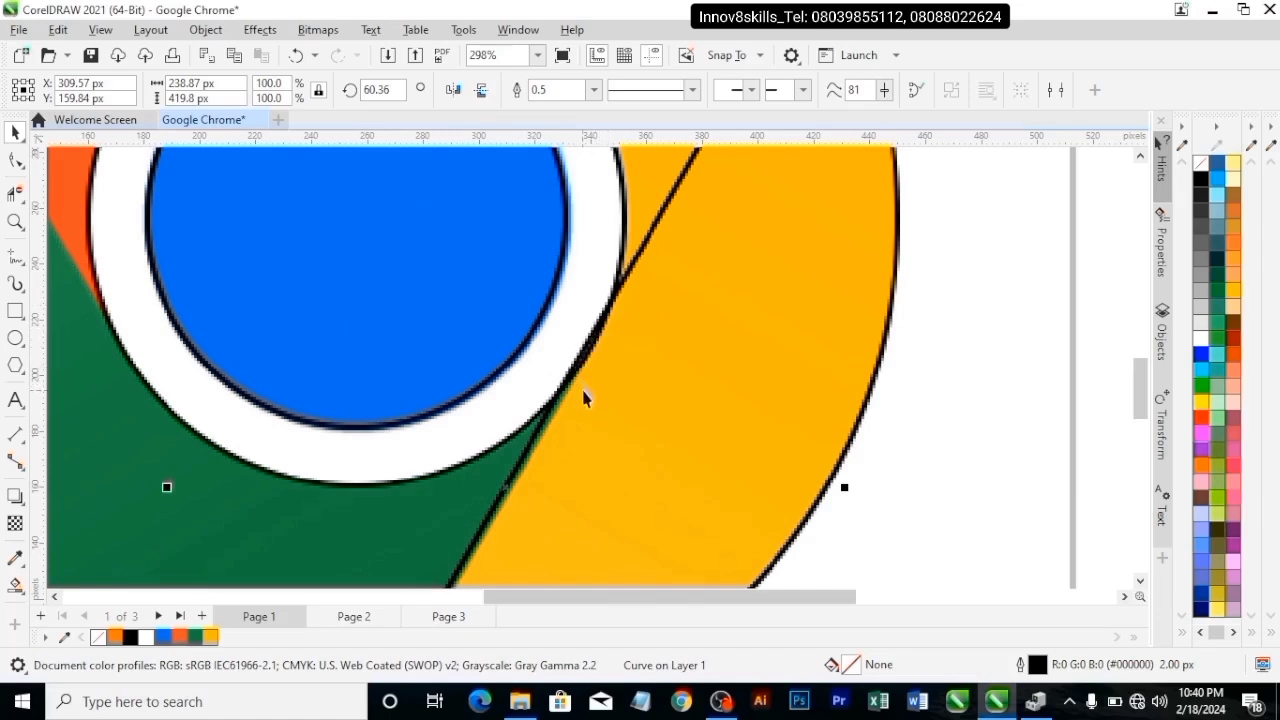
{"action": "key", "text": "Right"}
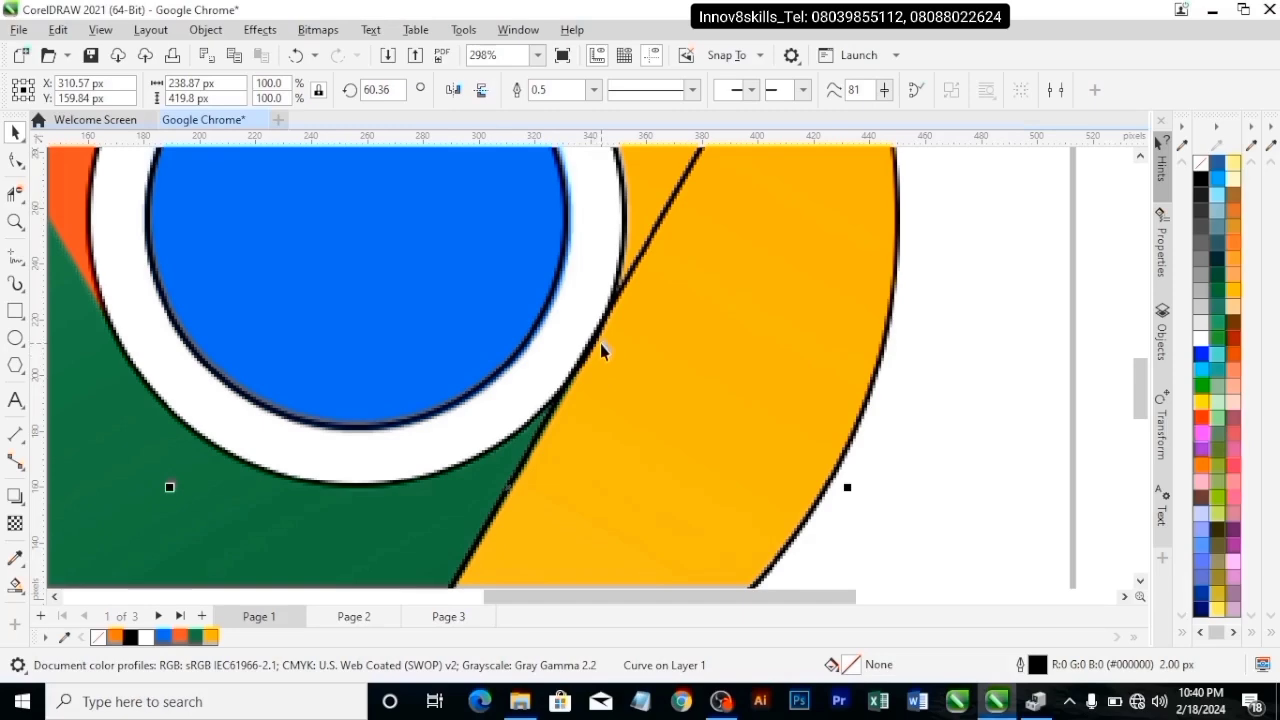
Duplicate the diagonal line onto the green section at about X 129.43 px and mirror the copy horizontally.
{"action": "scroll", "coordinate": [598, 358], "scroll_direction": "down", "scroll_amount": 1}
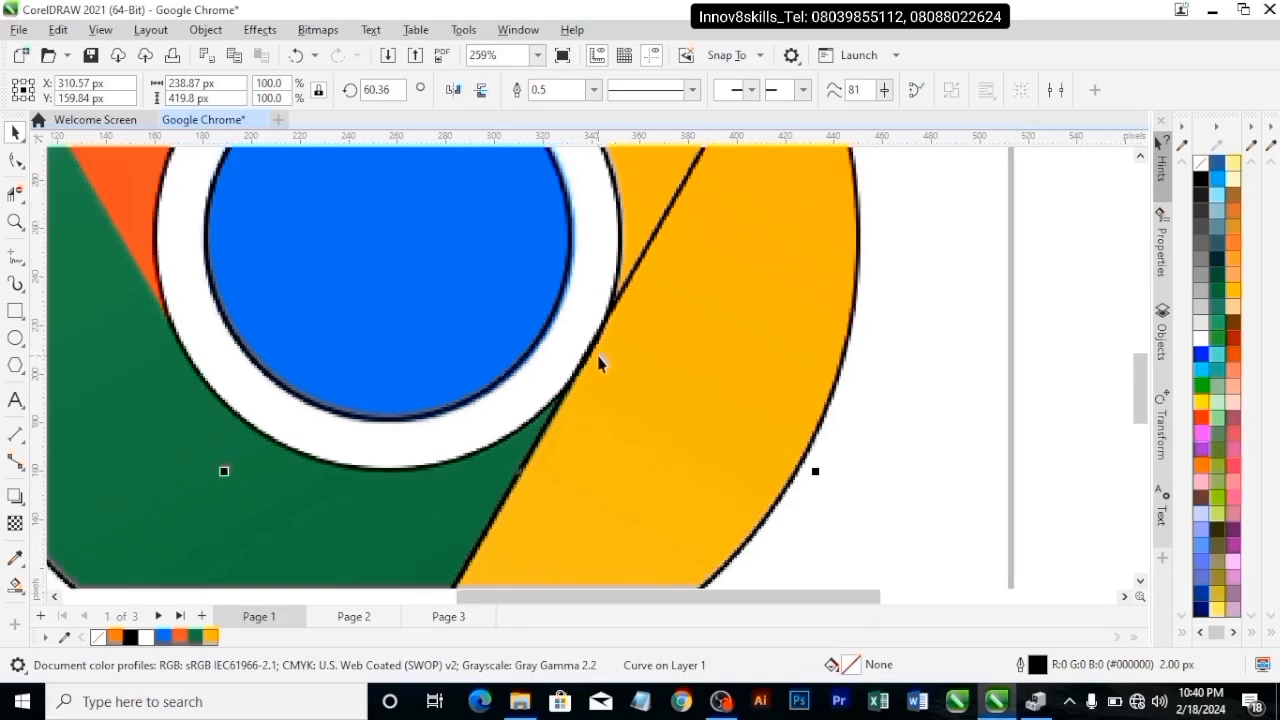
{"action": "scroll", "coordinate": [598, 362], "scroll_direction": "down", "scroll_amount": 5}
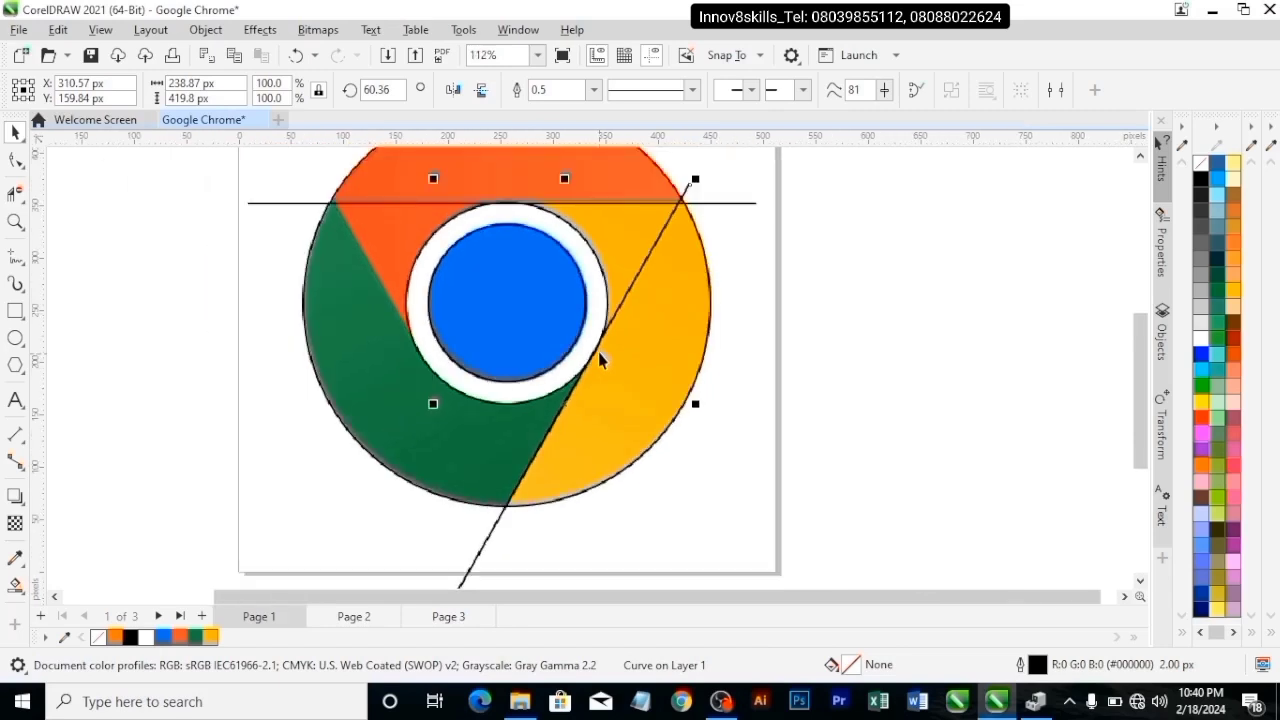
{"action": "left_click_drag", "start_coordinate": [565, 408], "coordinate": [382, 345]}
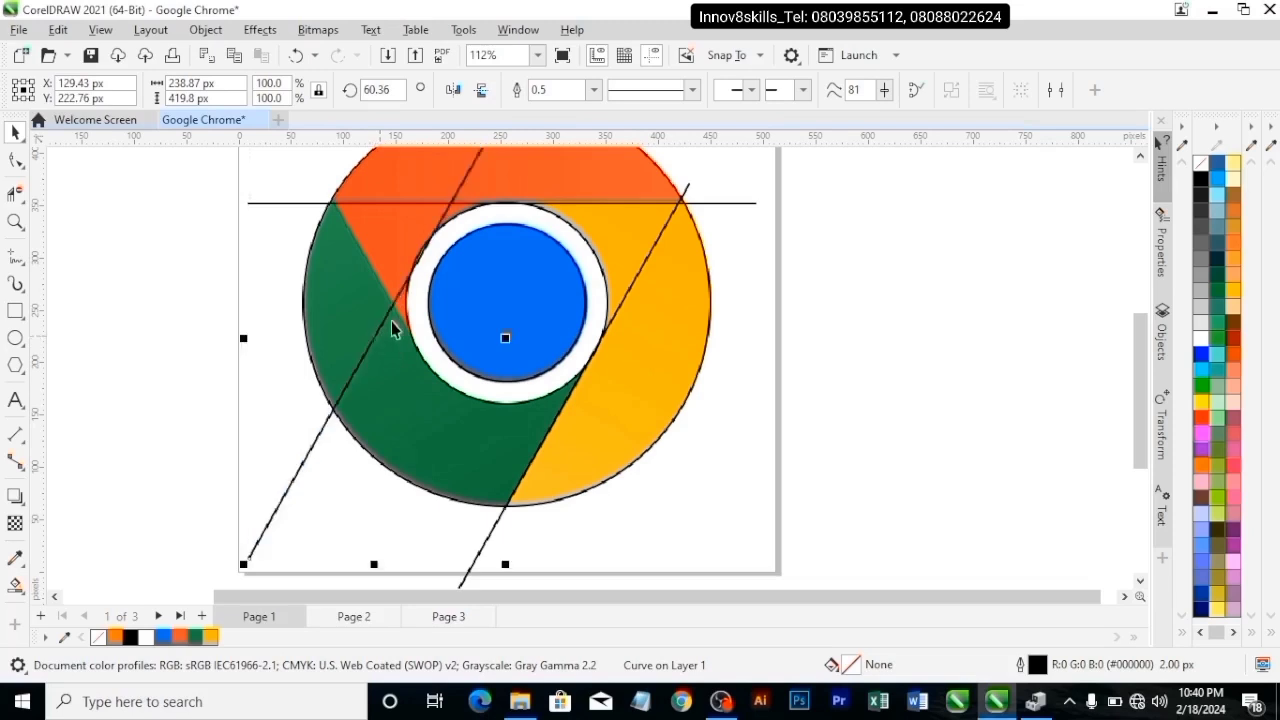
{"action": "left_click", "coordinate": [458, 92]}
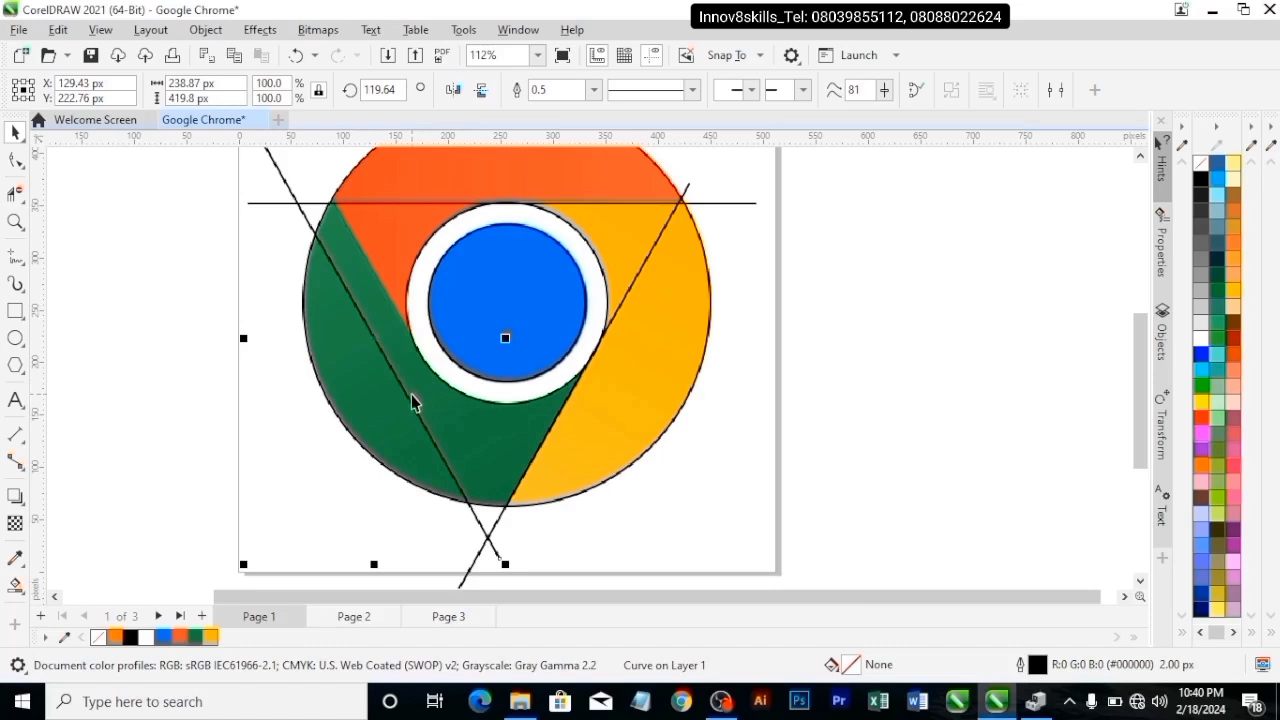
Nudge the mirrored line upward until its lower end reaches the bottom of the outer circle.
{"action": "key", "text": "Up"}
{"action": "key", "text": "Up"}
{"action": "key", "text": "Up"}
{"action": "key", "text": "Up"}
{"action": "key", "text": "Up"}
{"action": "key", "text": "Up"}
{"action": "key", "text": "Up"}
{"action": "key", "text": "Up"}
{"action": "key", "text": "Up"}
{"action": "key", "text": "Up"}
{"action": "key", "text": "Up"}
{"action": "key", "text": "Up"}
{"action": "key", "text": "Up"}
{"action": "key", "text": "Up"}
{"action": "key", "text": "Up"}
{"action": "key", "text": "Up"}
{"action": "key", "text": "Up"}
{"action": "key", "text": "Up"}
{"action": "key", "text": "Up"}
{"action": "key", "text": "Up"}
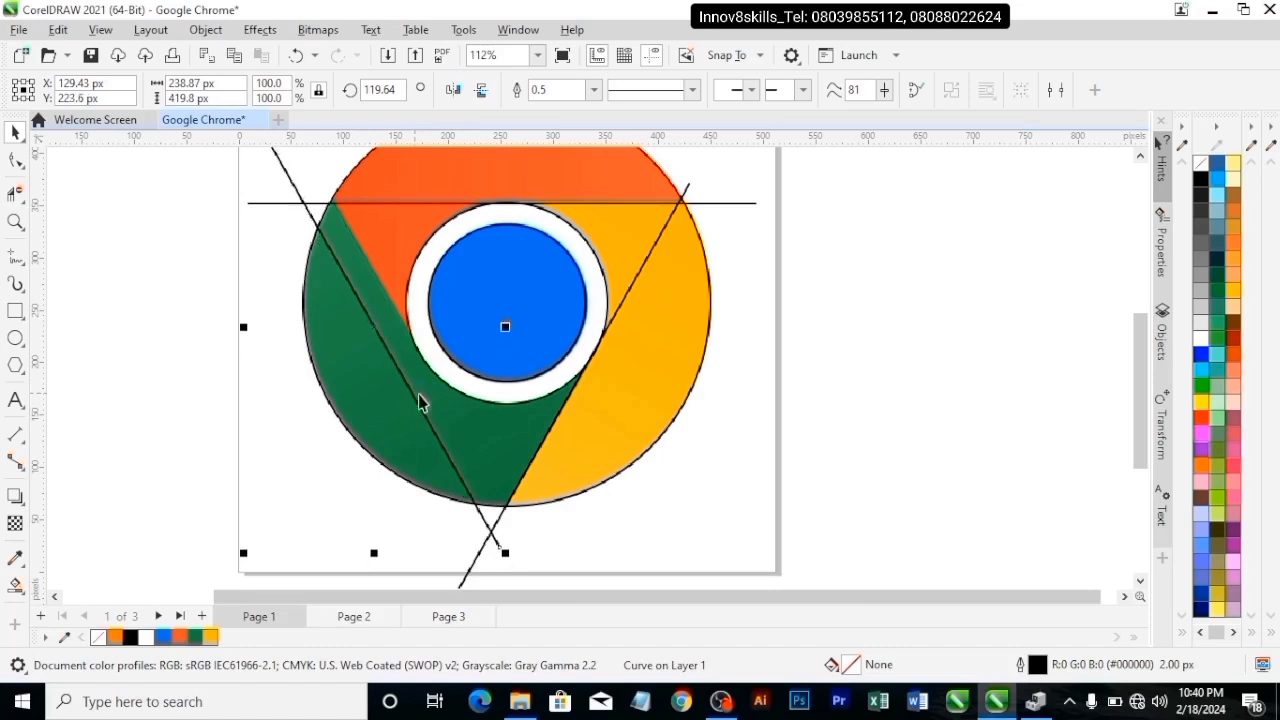
{"action": "key", "text": "Up"}
{"action": "key", "text": "Up"}
{"action": "key", "text": "Up"}
{"action": "key", "text": "Up"}
{"action": "key", "text": "Up"}
{"action": "key", "text": "Up"}
{"action": "key", "text": "Up"}
{"action": "key", "text": "Up"}
{"action": "key", "text": "Up"}
{"action": "key", "text": "Up"}
{"action": "key", "text": "Up"}
{"action": "key", "text": "Up"}
{"action": "key", "text": "Up"}
{"action": "key", "text": "Up"}
{"action": "key", "text": "Up"}
{"action": "key", "text": "Up"}
{"action": "key", "text": "Up"}
{"action": "key", "text": "Up"}
{"action": "key", "text": "Up"}
{"action": "key", "text": "Up"}
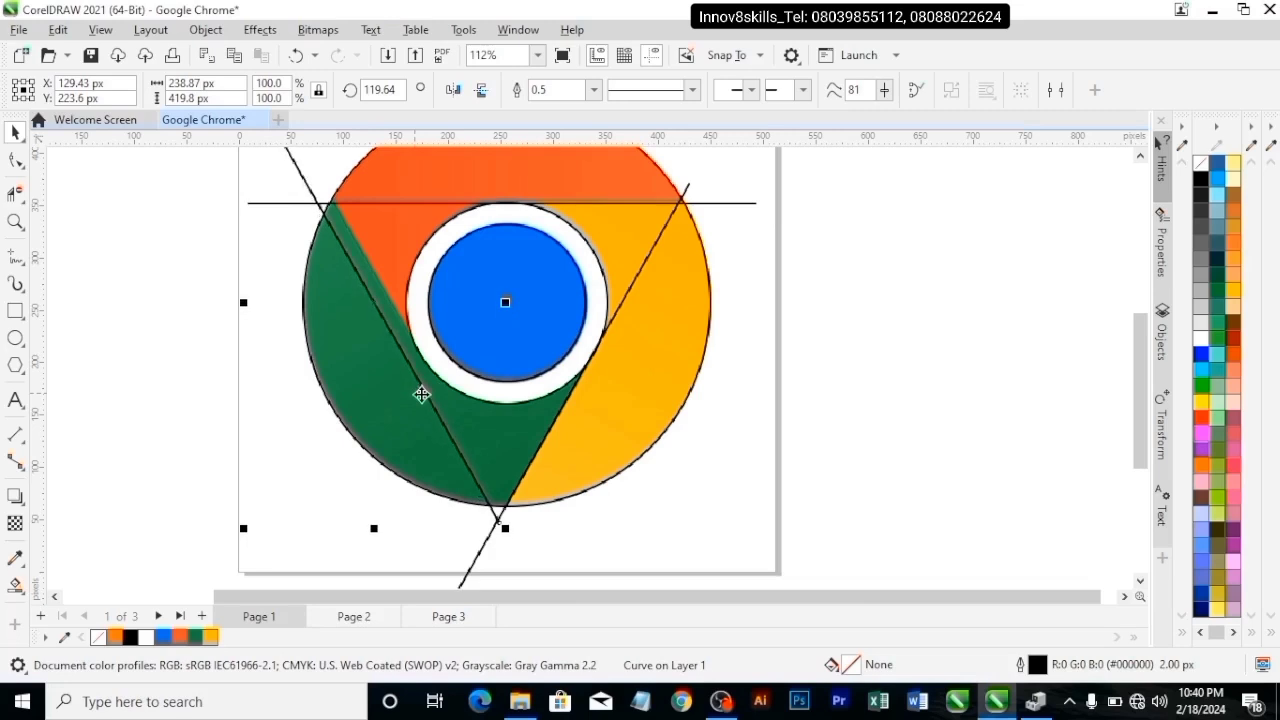
{"action": "key", "text": "Up"}
{"action": "key", "text": "Up"}
{"action": "key", "text": "Up"}
{"action": "key", "text": "Up"}
{"action": "key", "text": "Up"}
{"action": "key", "text": "Up"}
{"action": "key", "text": "Up"}
{"action": "key", "text": "Up"}
{"action": "key", "text": "Up"}
{"action": "key", "text": "Up"}
{"action": "key", "text": "Up"}
{"action": "key", "text": "Up"}
{"action": "key", "text": "Up"}
{"action": "key", "text": "Up"}
{"action": "key", "text": "Up"}
{"action": "key", "text": "Up"}
{"action": "key", "text": "Up"}
{"action": "key", "text": "Up"}
{"action": "key", "text": "Up"}
{"action": "key", "text": "Up"}
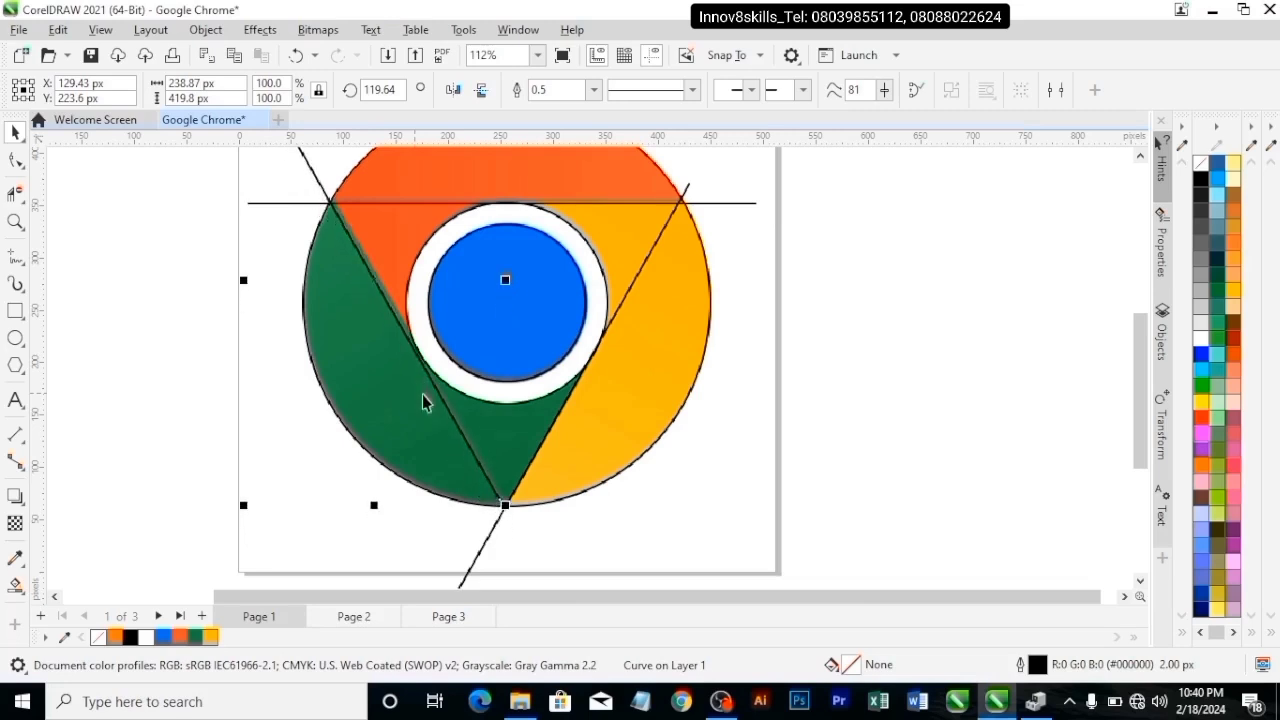
Nudge the mirrored line down and to the right to about X 140.57 px, Y 272.4 px.
{"action": "key", "text": "Down"}
{"action": "key", "text": "Down"}
{"action": "key", "text": "Down"}
{"action": "key", "text": "Down"}
{"action": "key", "text": "Down"}
{"action": "key", "text": "Down"}
{"action": "key", "text": "Down"}
{"action": "key", "text": "Down"}
{"action": "key", "text": "Down"}
{"action": "key", "text": "Down"}
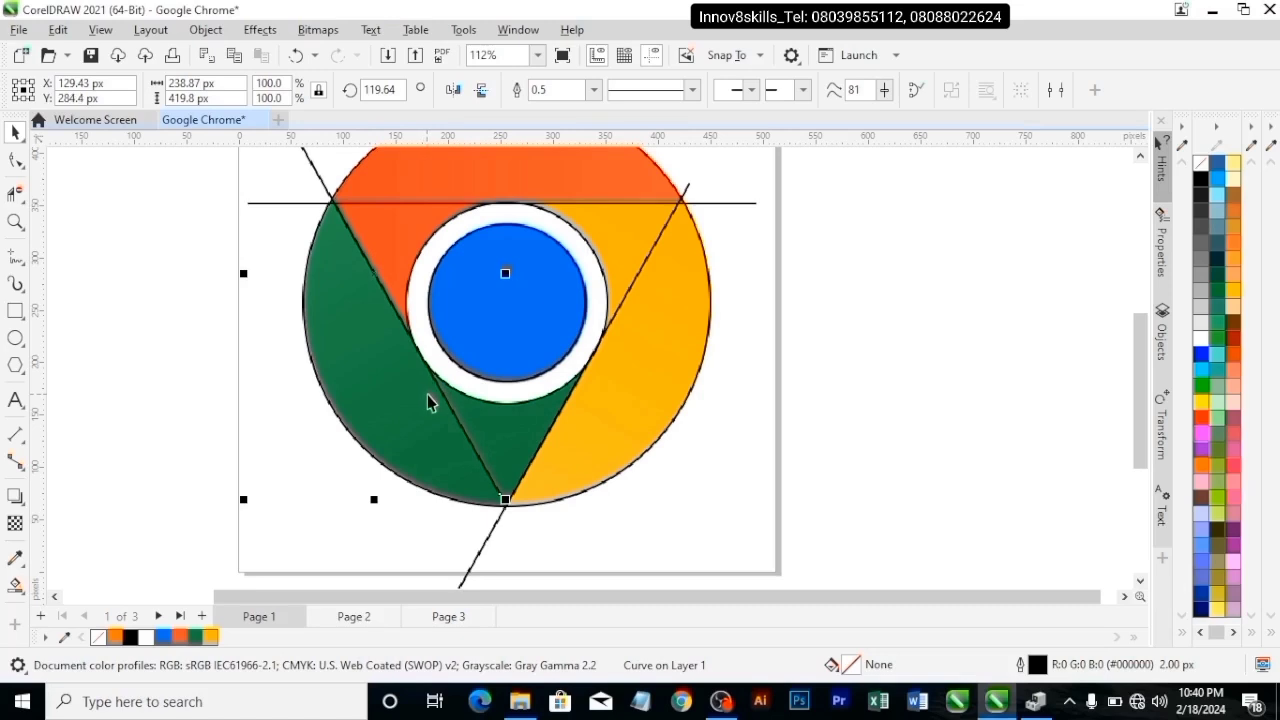
{"action": "key", "text": "Down"}
{"action": "key", "text": "Down"}
{"action": "key", "text": "Right"}
{"action": "key", "text": "Right"}
{"action": "key", "text": "Right"}
{"action": "key", "text": "Right"}
{"action": "key", "text": "Right"}
{"action": "key", "text": "Right"}
{"action": "key", "text": "Right"}
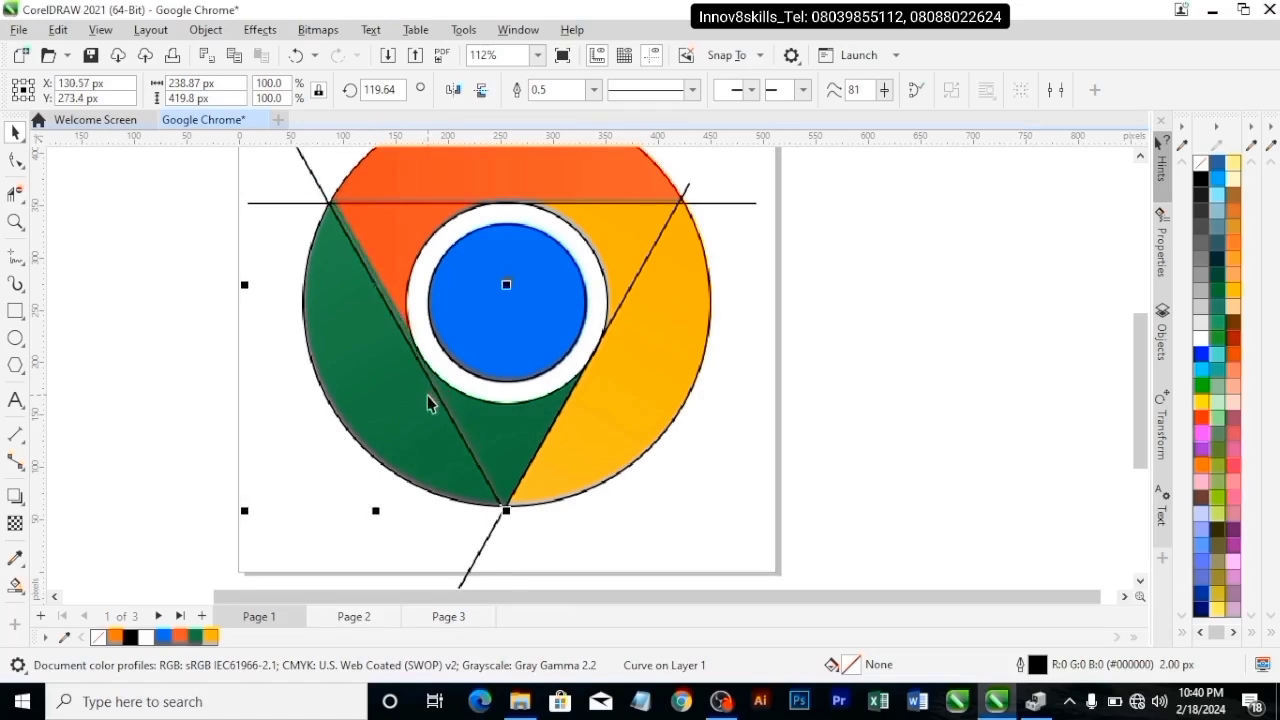
{"action": "key", "text": "Right"}
{"action": "key", "text": "Right"}
{"action": "key", "text": "Right"}
{"action": "key", "text": "Right"}
{"action": "key", "text": "Right"}
{"action": "key", "text": "Right"}
{"action": "key", "text": "Right"}
{"action": "key", "text": "Right"}
{"action": "key", "text": "Right"}
{"action": "key", "text": "Right"}
{"action": "key", "text": "Right"}
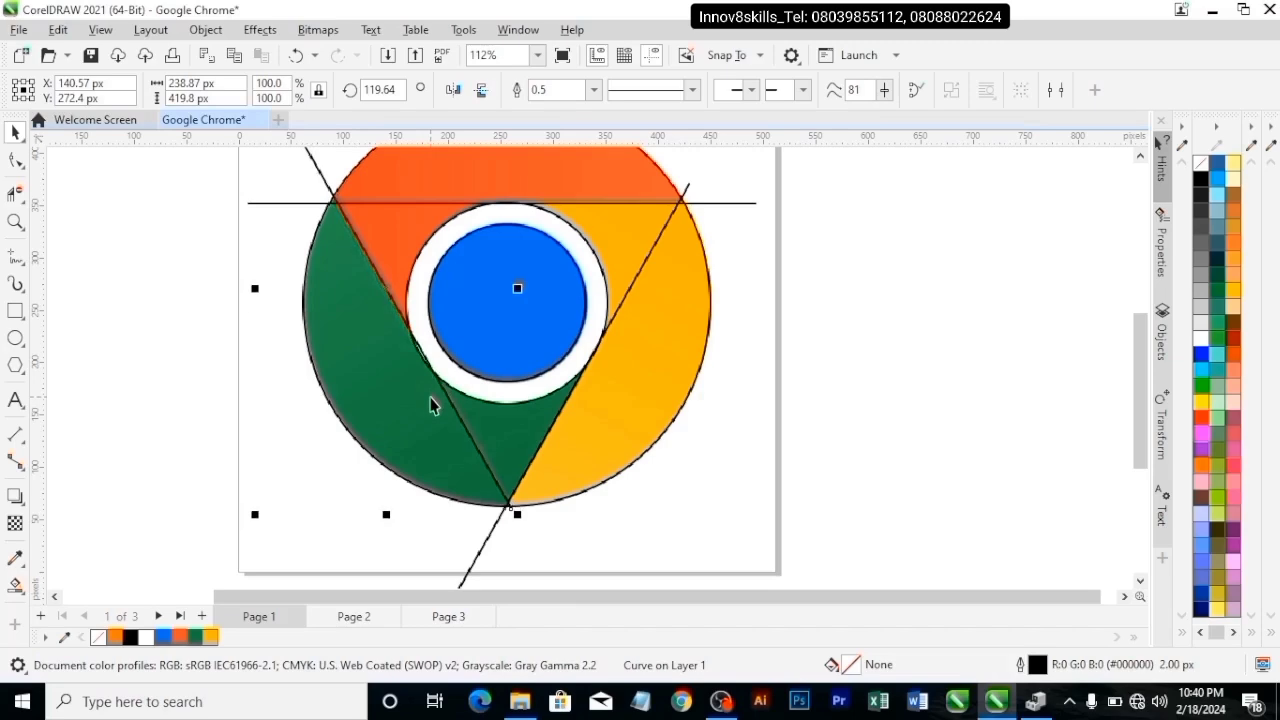
Fine-tune the mirrored line to X 143.57 px, Y 260.4 px so it follows the orange-green border and touches the ring.
{"action": "key", "text": "Down"}
{"action": "key", "text": "Down"}
{"action": "key", "text": "Down"}
{"action": "key", "text": "Down"}
{"action": "key", "text": "Down"}
{"action": "key", "text": "Down"}
{"action": "key", "text": "Down"}
{"action": "key", "text": "Down"}
{"action": "key", "text": "Down"}
{"action": "key", "text": "Down"}
{"action": "key", "text": "Down"}
{"action": "key", "text": "Down"}
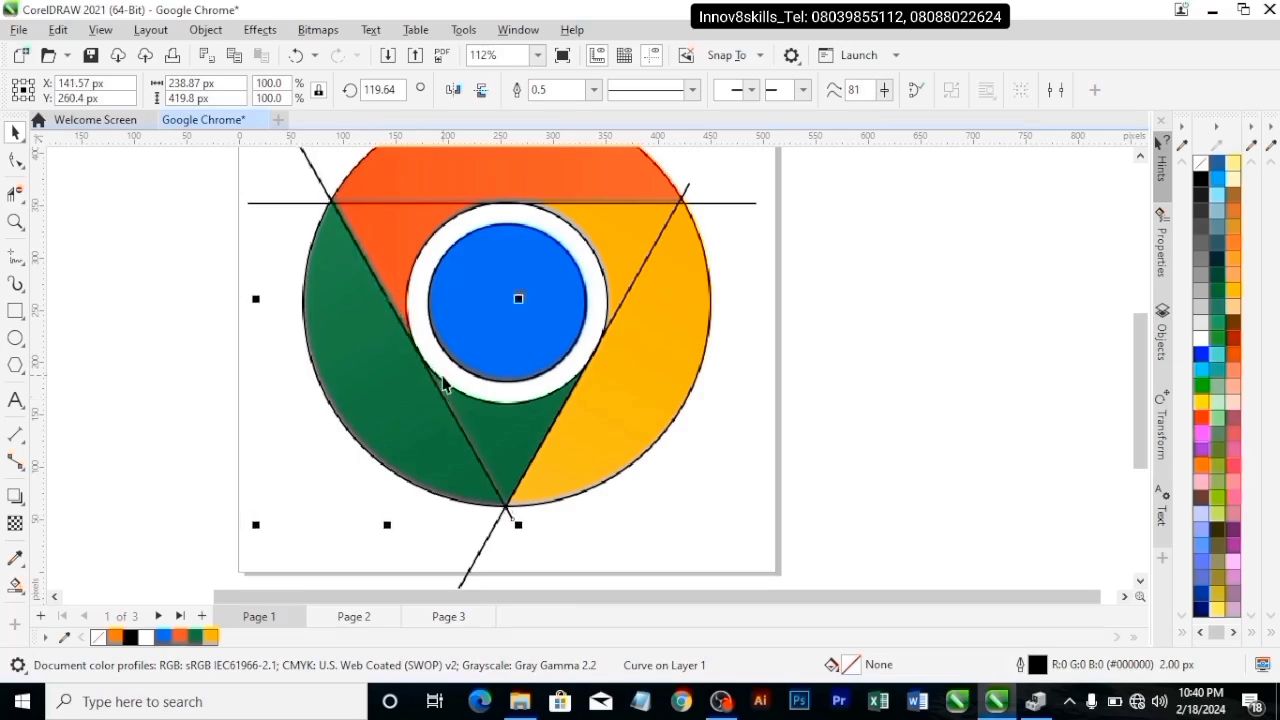
{"action": "scroll", "coordinate": [436, 408], "scroll_direction": "up", "scroll_amount": 3}
{"action": "left_click", "coordinate": [446, 414]}
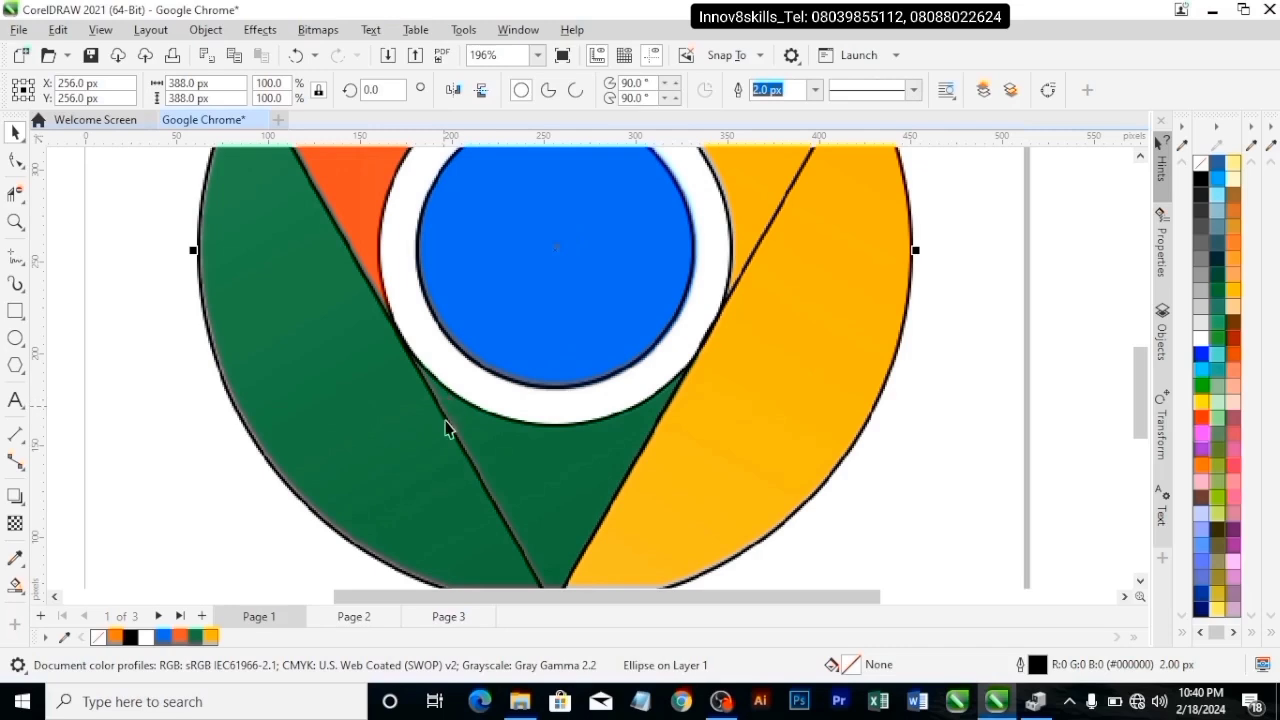
{"action": "left_click", "coordinate": [447, 424]}
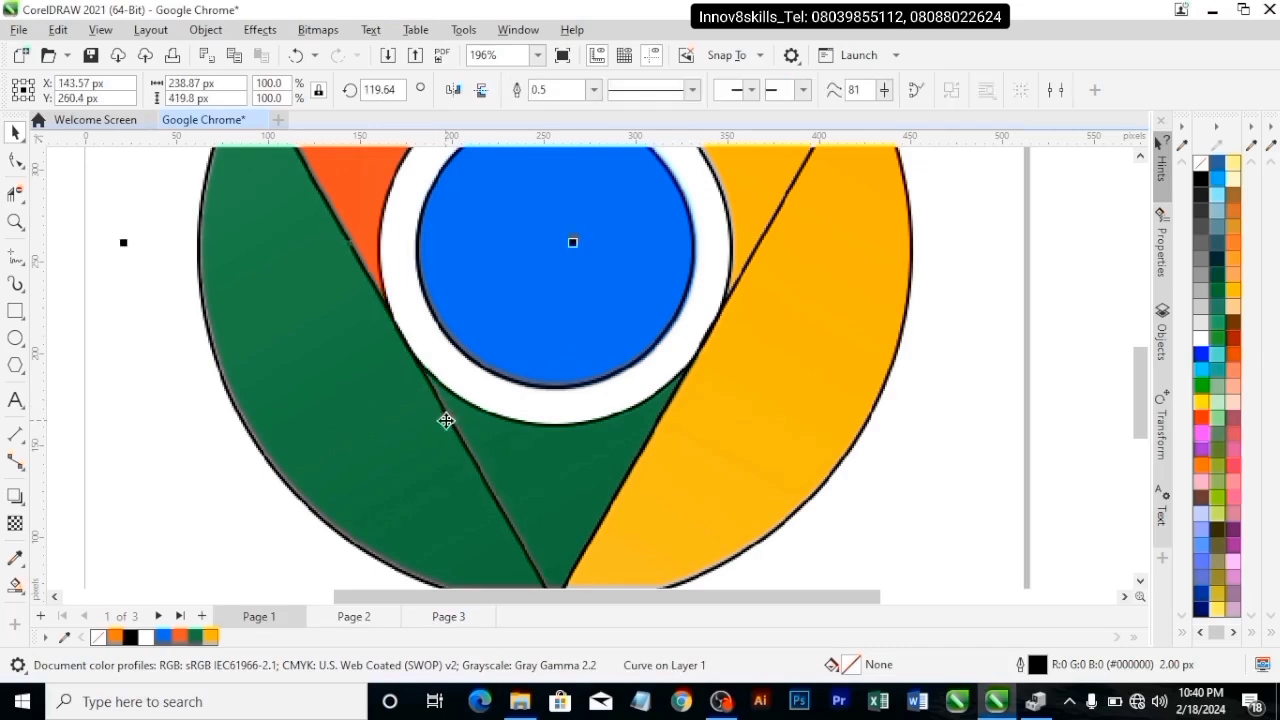
{"action": "scroll", "coordinate": [446, 420], "scroll_direction": "down", "scroll_amount": 1}
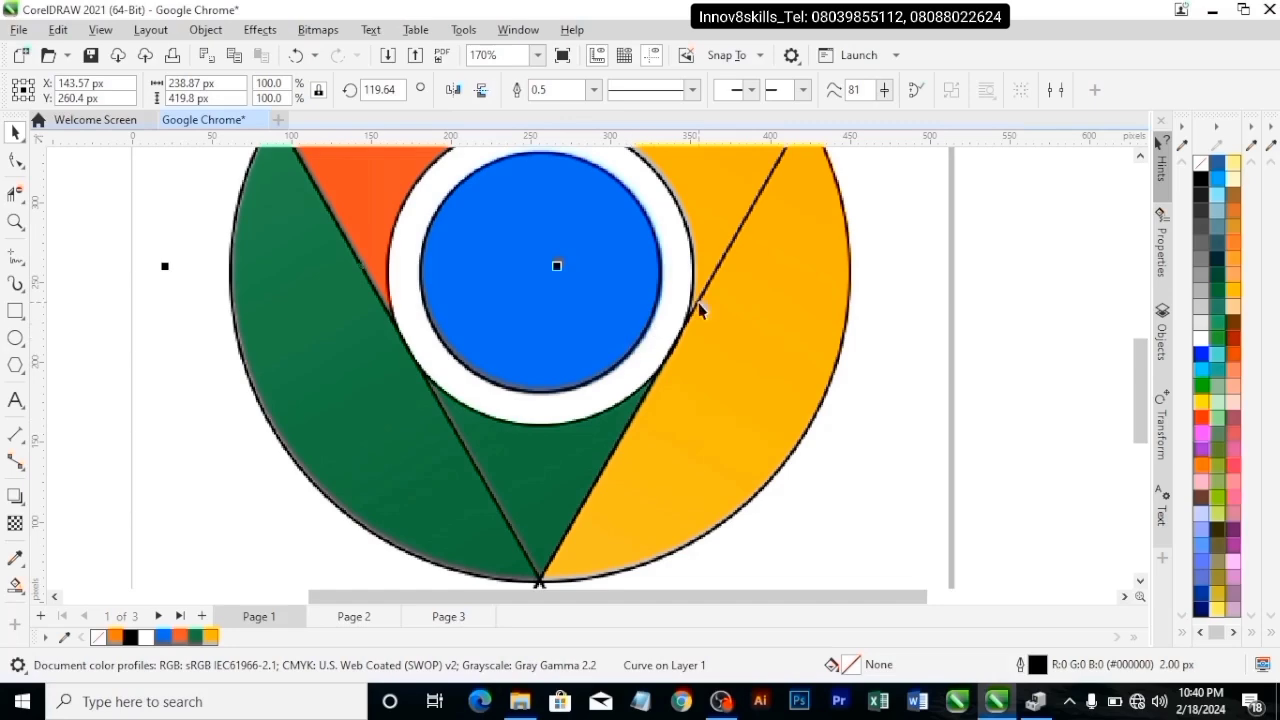
Remove the unneeded line segments inside the outer circle with Virtual Segment Delete, keeping only the three color borders.
{"action": "scroll", "coordinate": [679, 272], "scroll_direction": "up", "scroll_amount": 1}
{"action": "mouse_move", "coordinate": [1135, 375]}
{"action": "left_mouse_down"}
{"action": "mouse_move", "coordinate": [1135, 341]}
{"action": "mouse_move", "coordinate": [1135, 388]}
{"action": "left_mouse_up"}
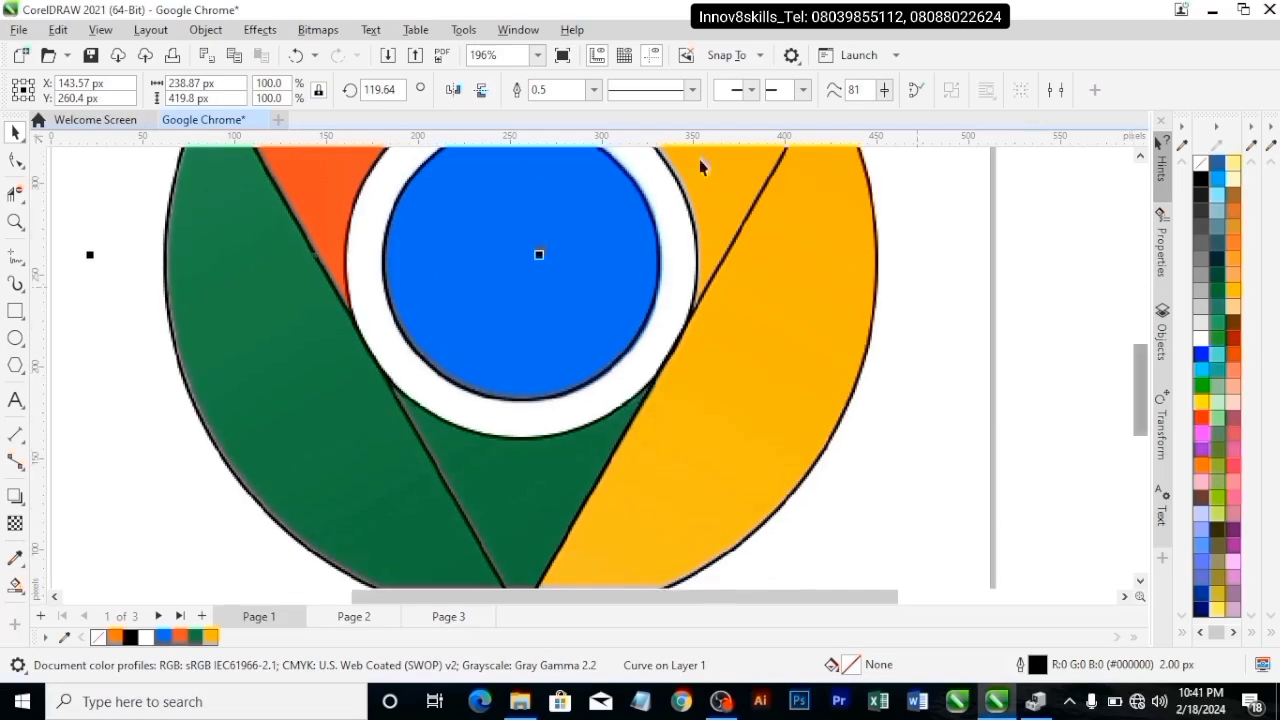
{"action": "left_click", "coordinate": [538, 55]}
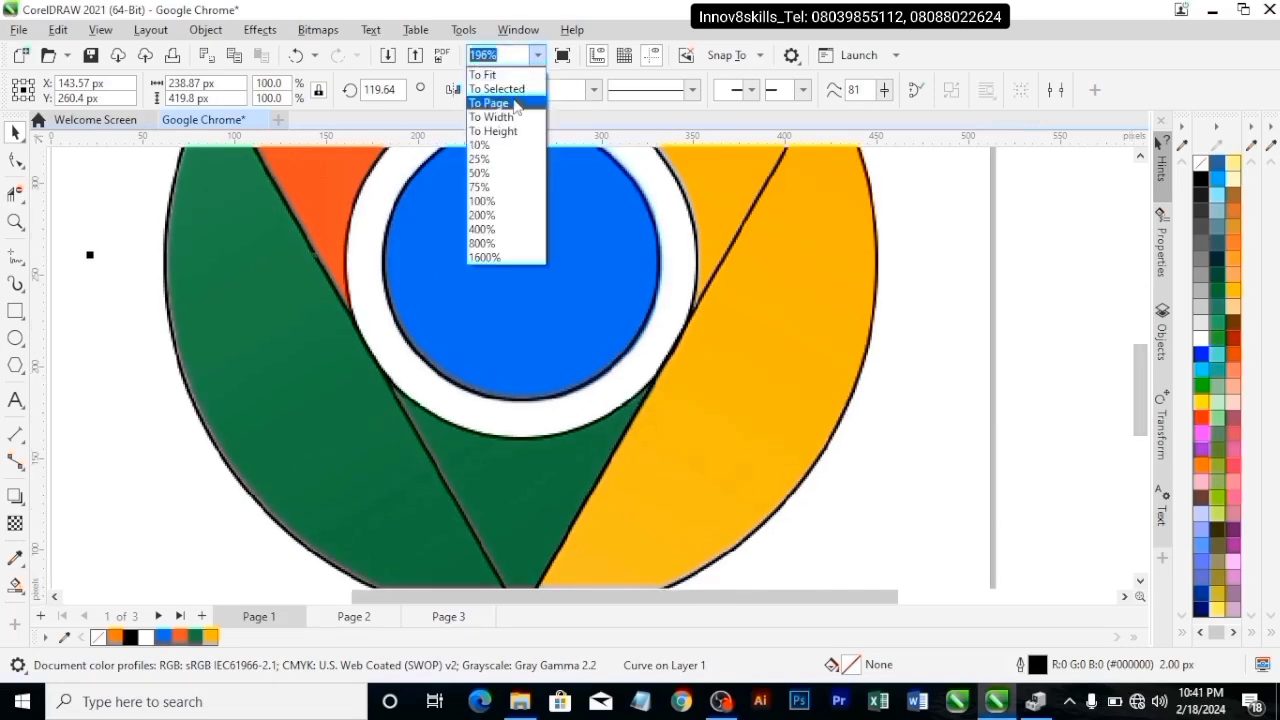
{"action": "left_click", "coordinate": [505, 103]}
{"action": "left_click", "coordinate": [860, 236]}
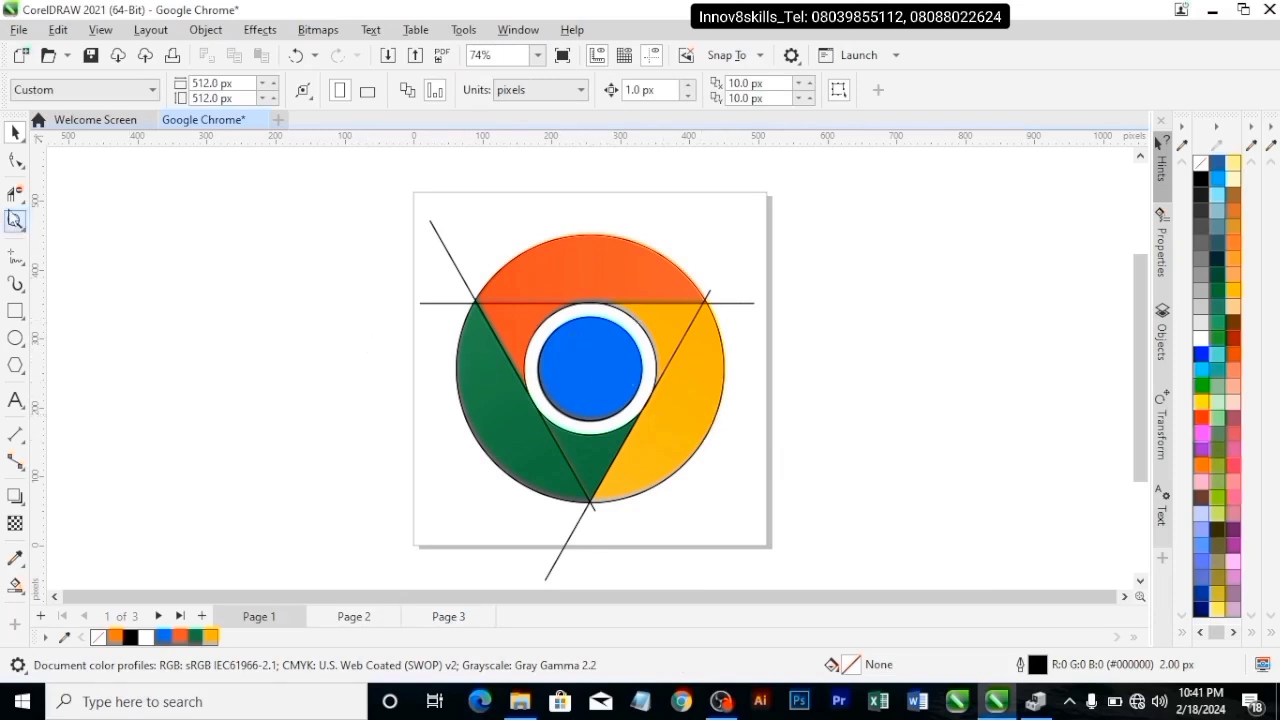
{"action": "left_click", "coordinate": [15, 193]}
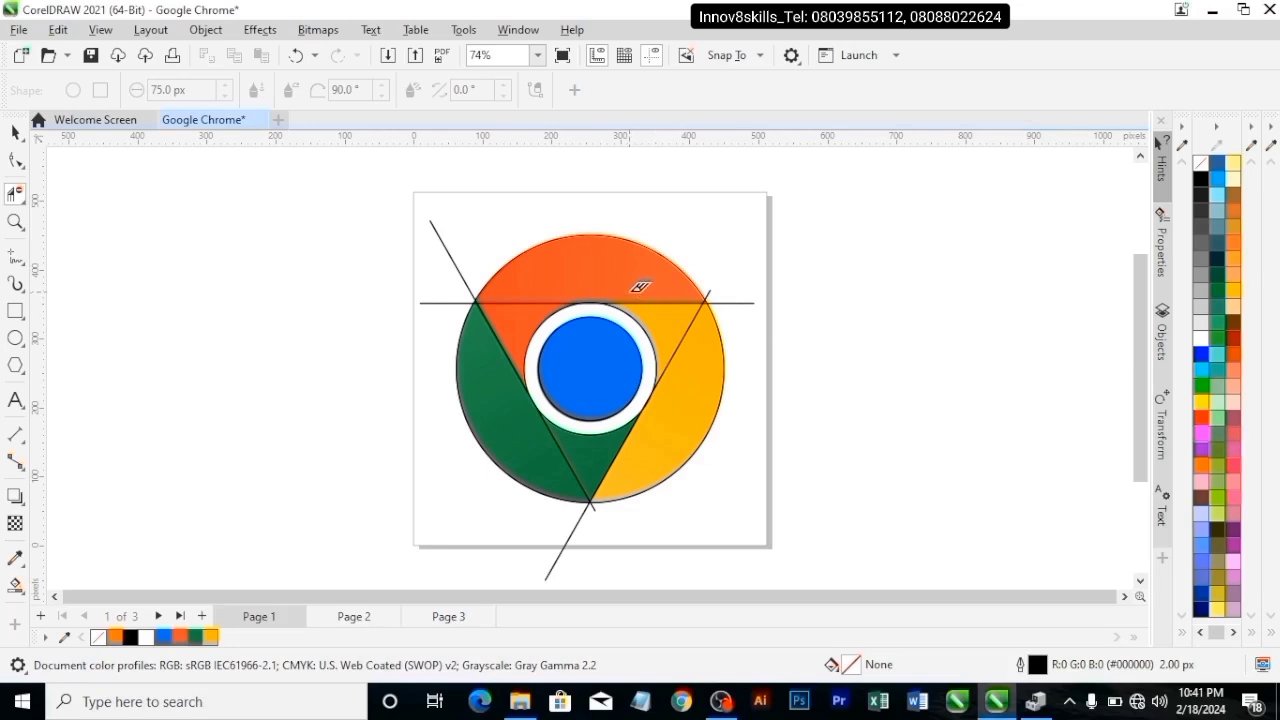
{"action": "left_click", "coordinate": [533, 297]}
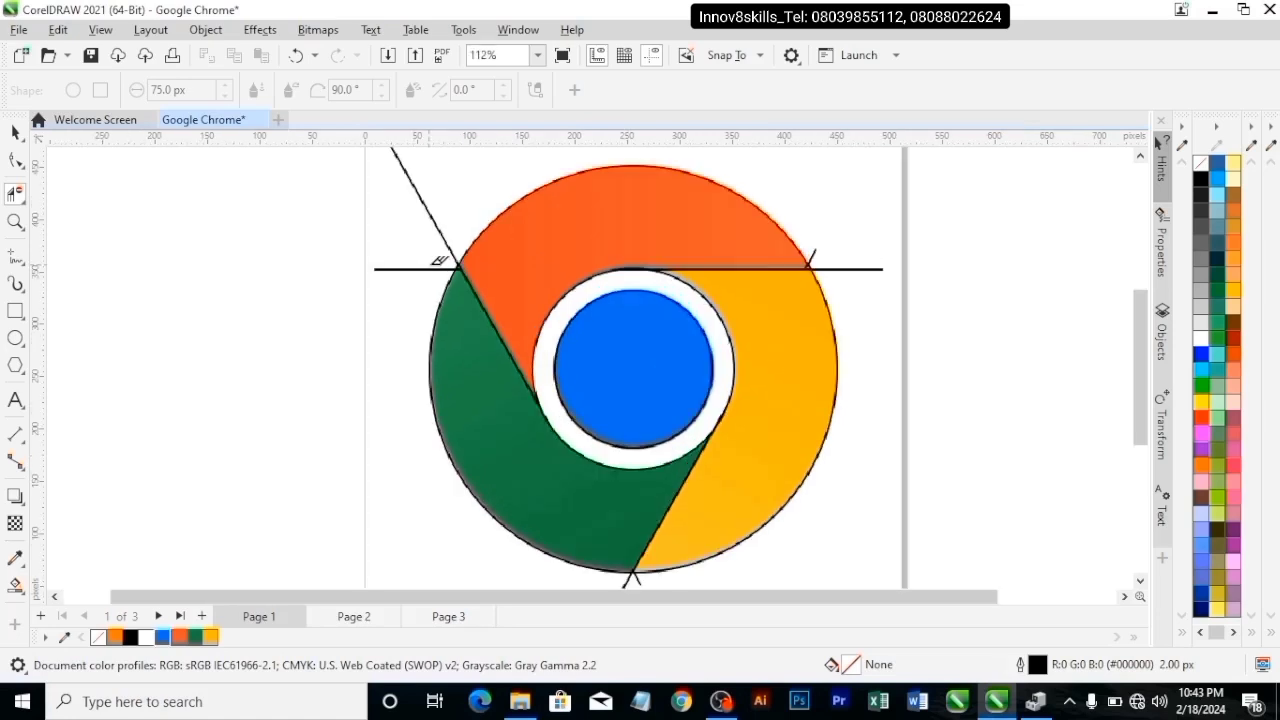
Delete the horizontal line's overhang outside the outer circle beside the orange-green corner.
{"action": "scroll", "coordinate": [450, 268], "scroll_direction": "up", "scroll_amount": 4}
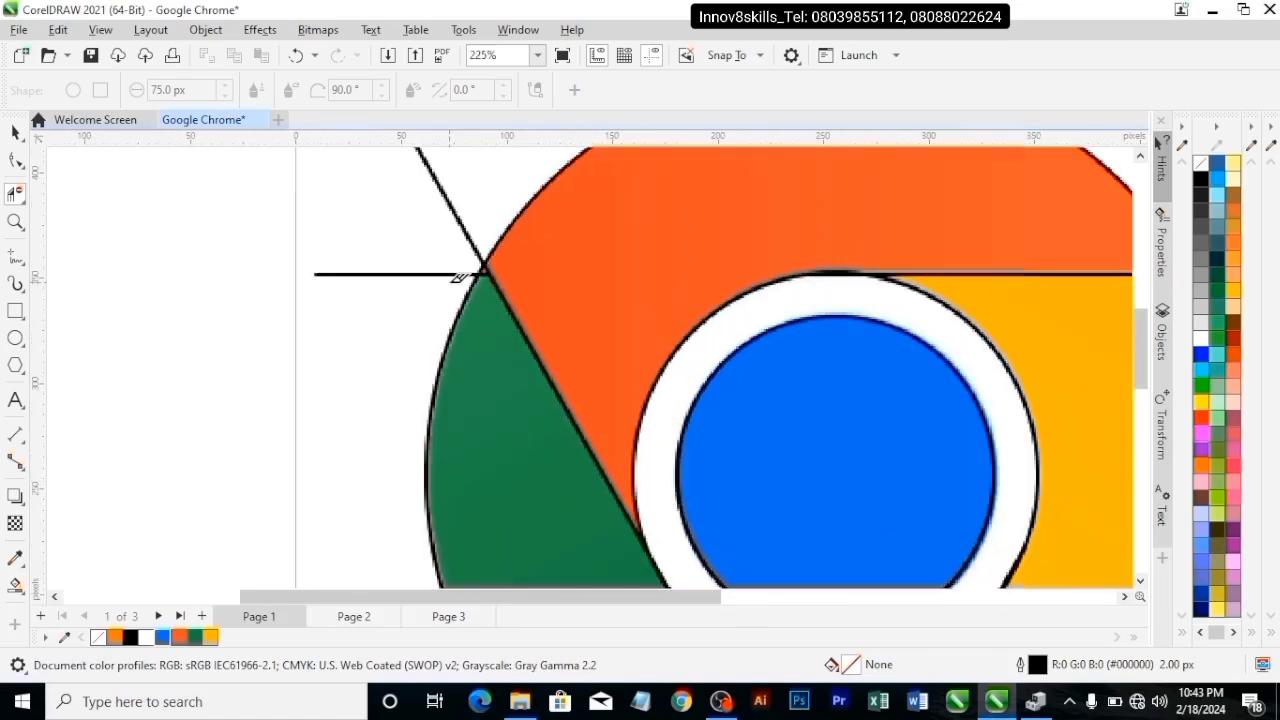
{"action": "scroll", "coordinate": [458, 277], "scroll_direction": "up", "scroll_amount": 1}
{"action": "left_click", "coordinate": [463, 268]}
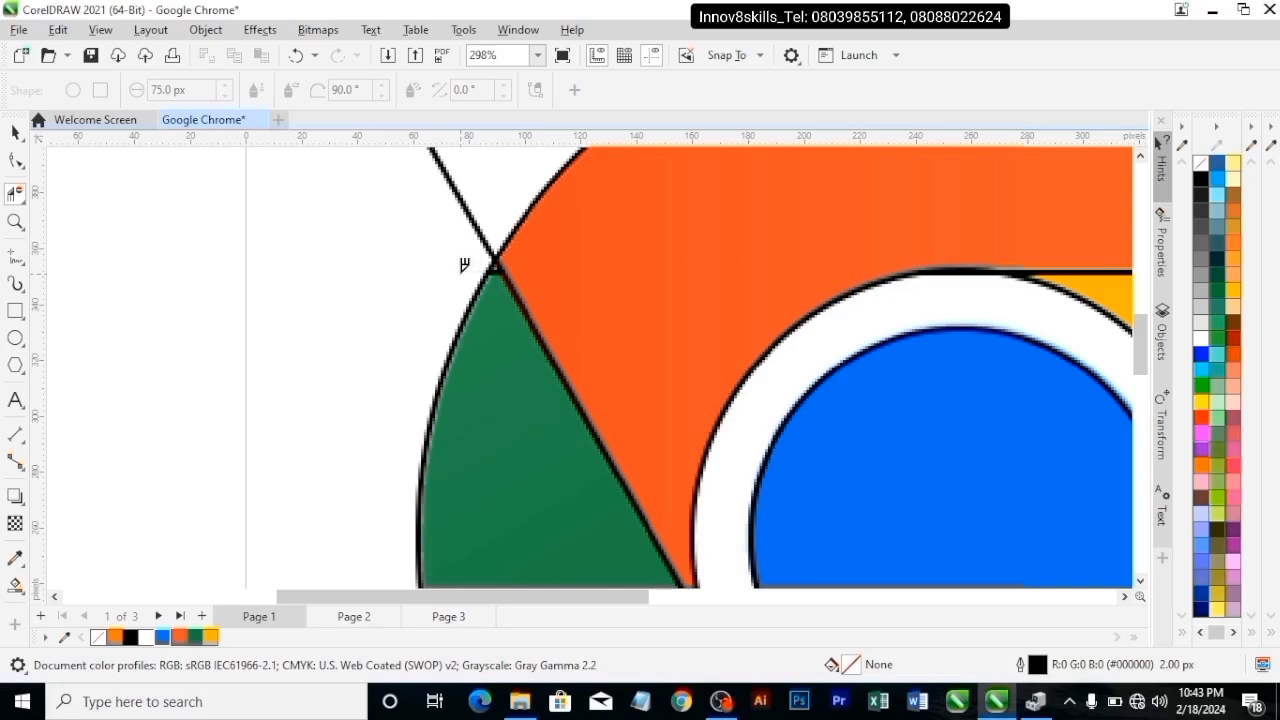
Delete the short diagonal stub at the corner where the orange and yellow sections meet the outer circle.
{"action": "scroll", "coordinate": [886, 280], "scroll_direction": "down", "scroll_amount": 5}
{"action": "scroll", "coordinate": [858, 290], "scroll_direction": "up", "scroll_amount": 4}
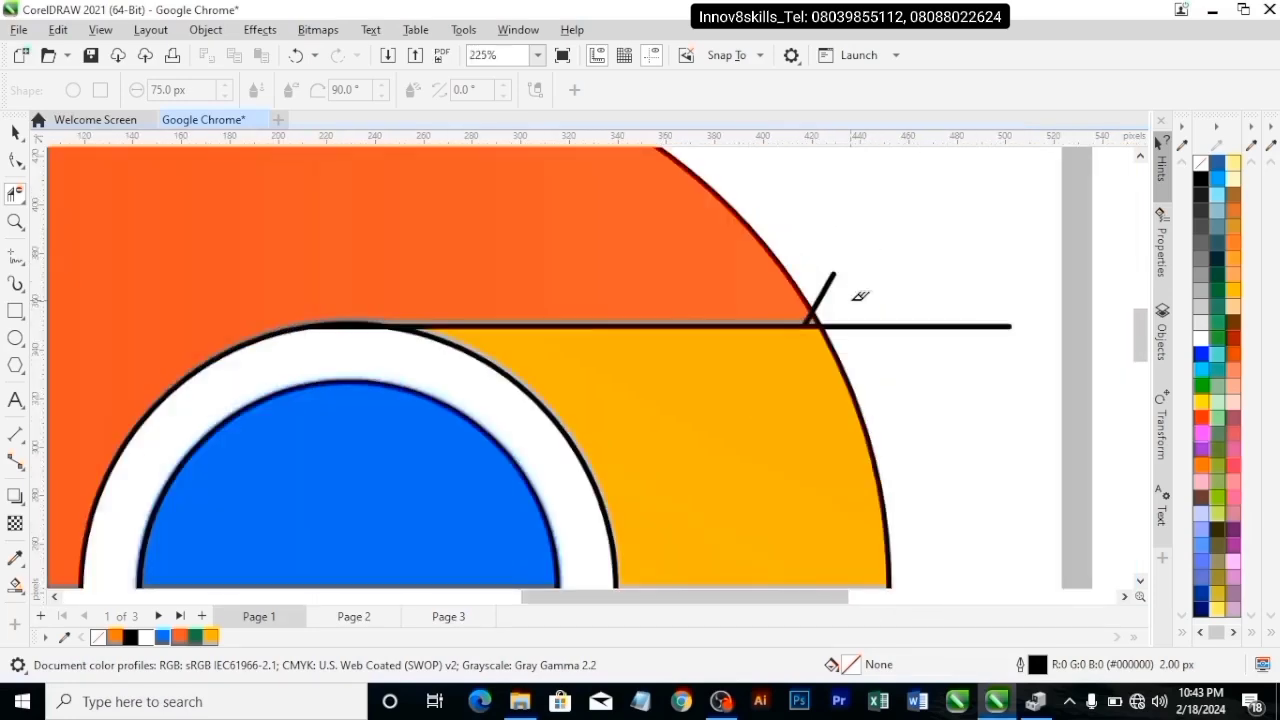
{"action": "scroll", "coordinate": [858, 296], "scroll_direction": "up", "scroll_amount": 3}
{"action": "left_click", "coordinate": [770, 325]}
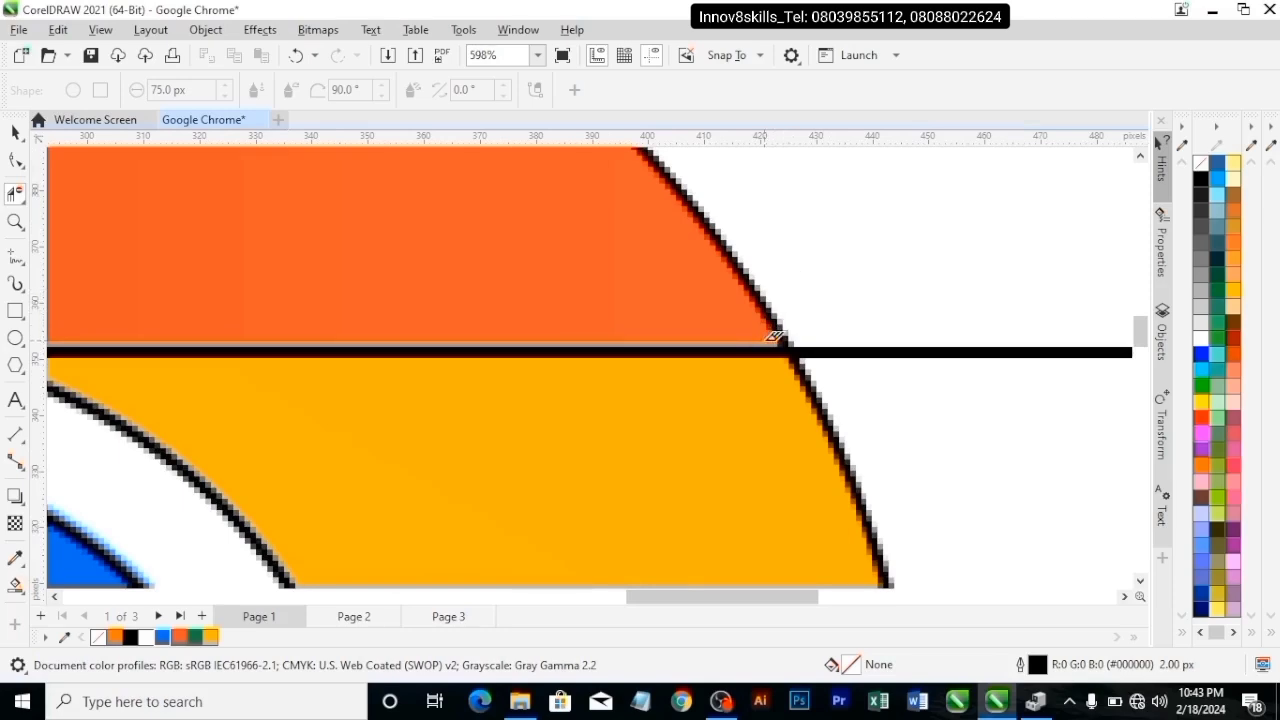
Delete the mirrored line's short stub below the outer circle at the green-yellow corner.
{"action": "scroll", "coordinate": [770, 329], "scroll_direction": "down", "scroll_amount": 5}
{"action": "scroll", "coordinate": [774, 330], "scroll_direction": "down", "scroll_amount": 1}
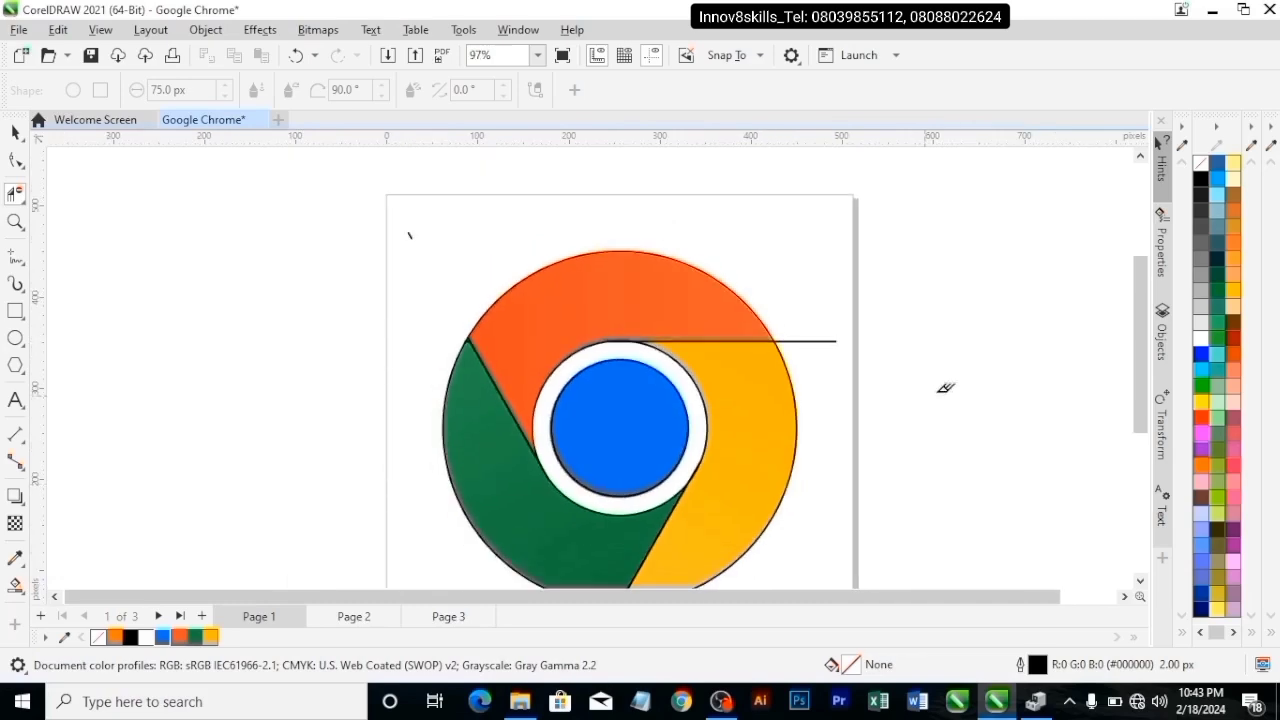
{"action": "left_click_drag", "start_coordinate": [1138, 333], "coordinate": [1138, 380]}
{"action": "scroll", "coordinate": [605, 473], "scroll_direction": "up", "scroll_amount": 3}
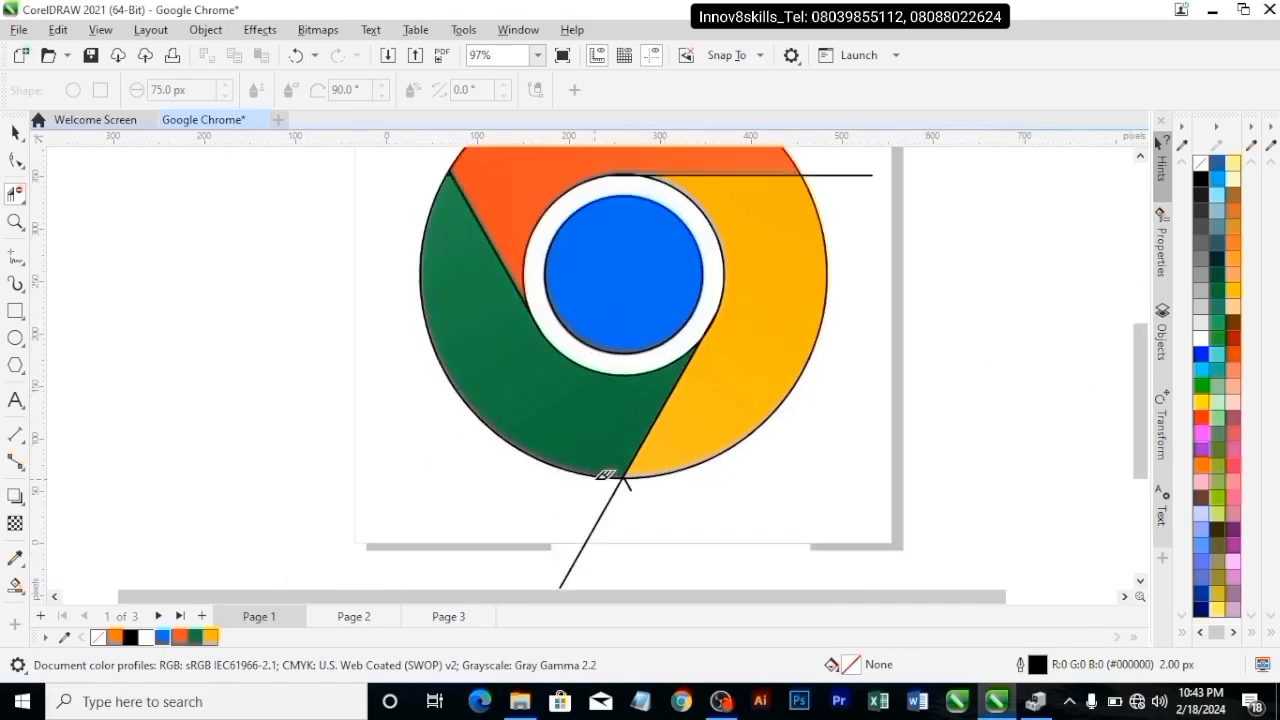
{"action": "scroll", "coordinate": [605, 473], "scroll_direction": "up", "scroll_amount": 1}
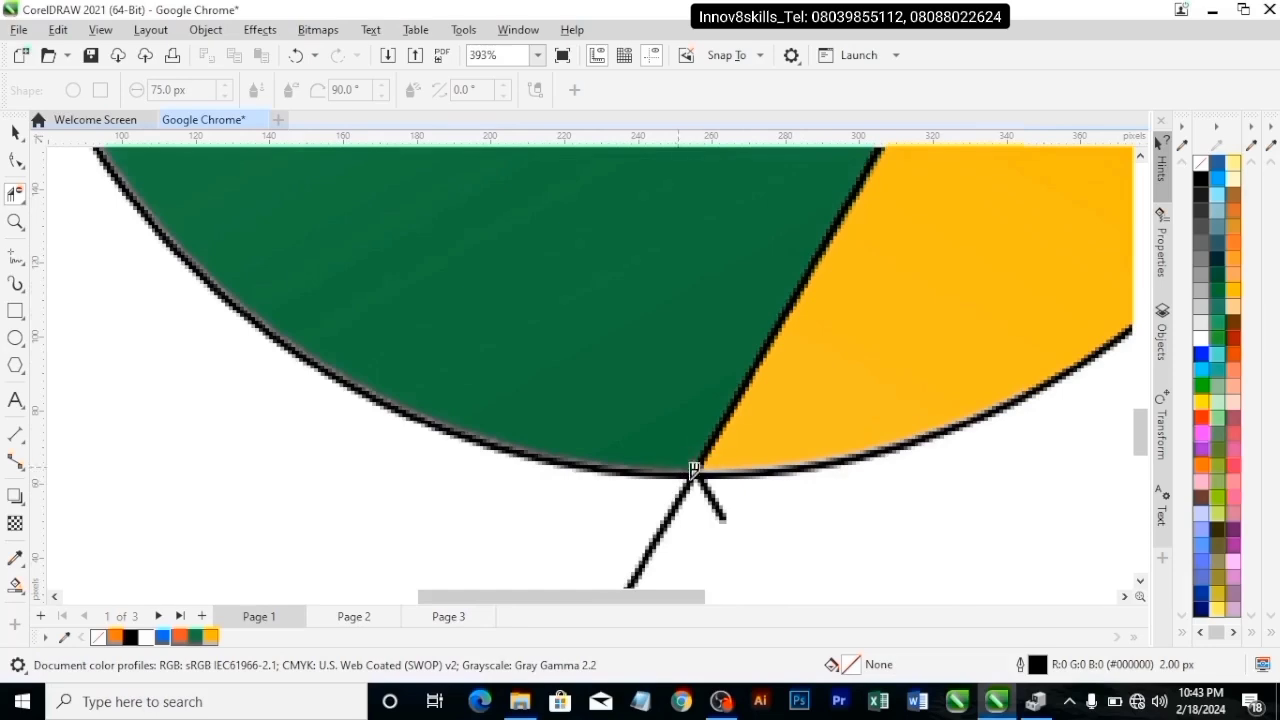
{"action": "scroll", "coordinate": [705, 485], "scroll_direction": "down", "scroll_amount": 2}
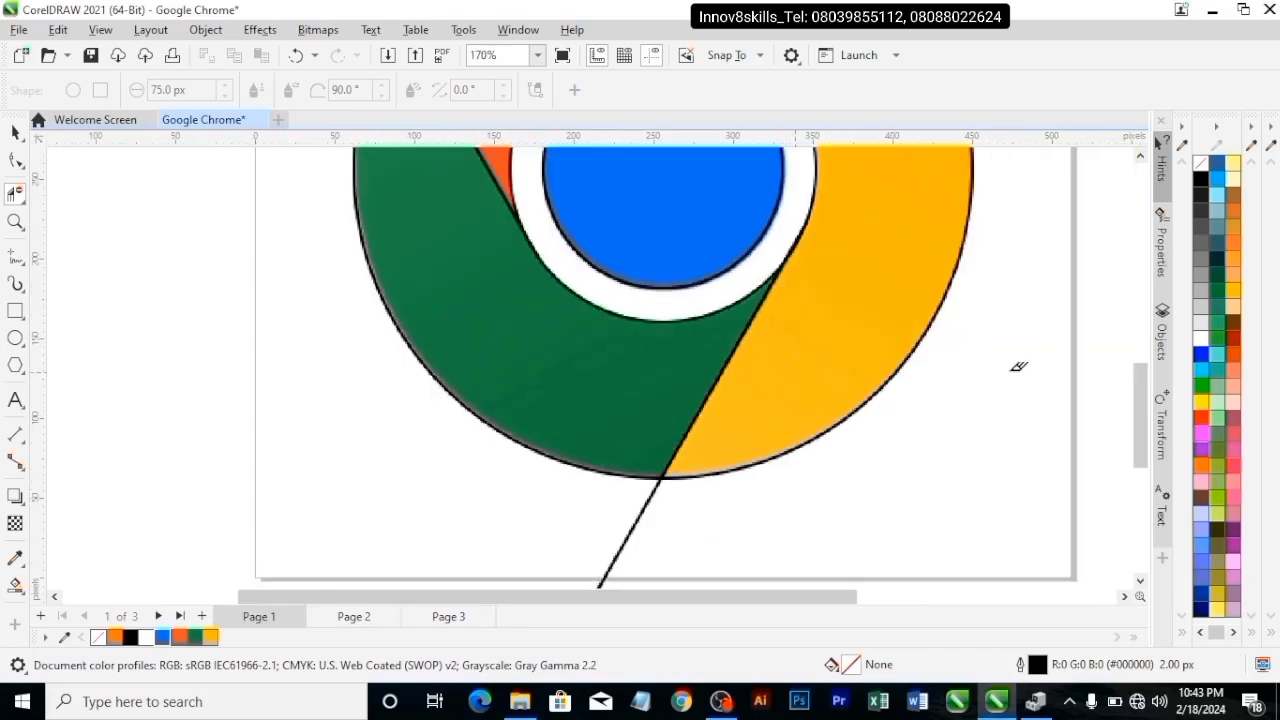
{"action": "left_click_drag", "start_coordinate": [1140, 420], "coordinate": [1140, 368]}
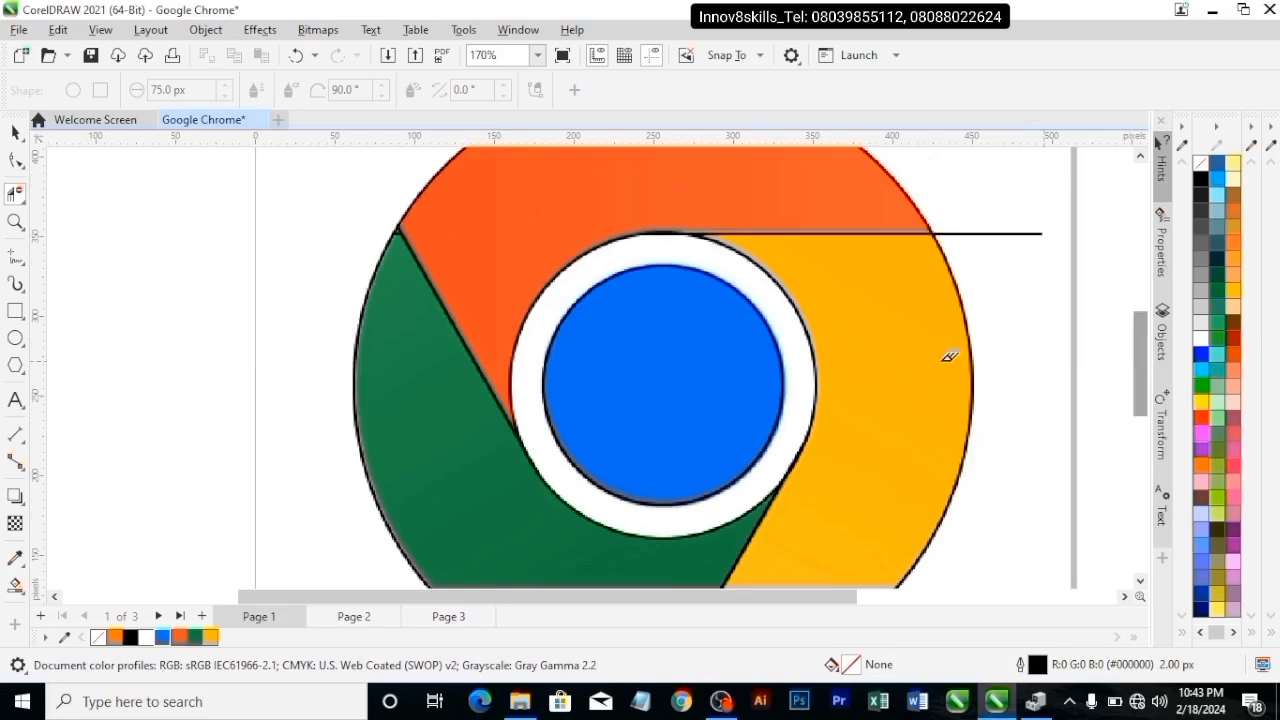
Examine the trimmed corner where the orange and green sections meet the outer circle.
{"action": "scroll", "coordinate": [380, 285], "scroll_direction": "up", "scroll_amount": 3}
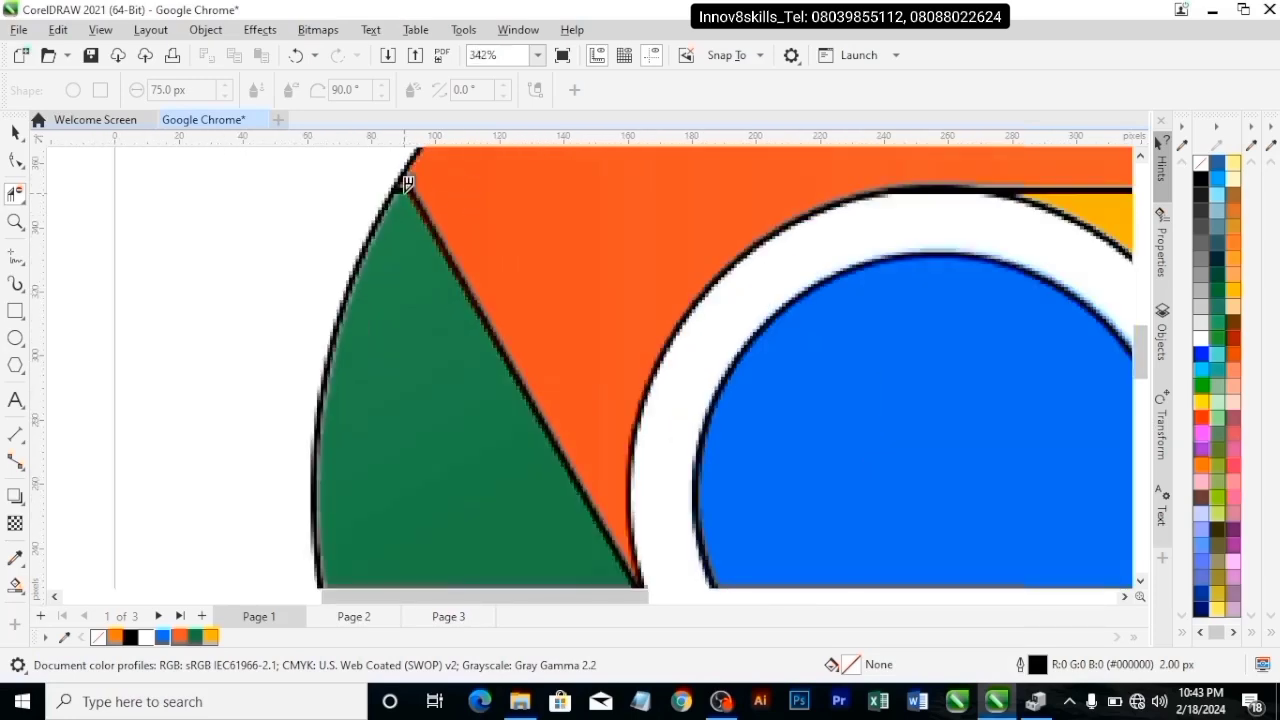
{"action": "scroll", "coordinate": [407, 182], "scroll_direction": "up", "scroll_amount": 1}
{"action": "scroll", "coordinate": [407, 182], "scroll_direction": "up", "scroll_amount": 1}
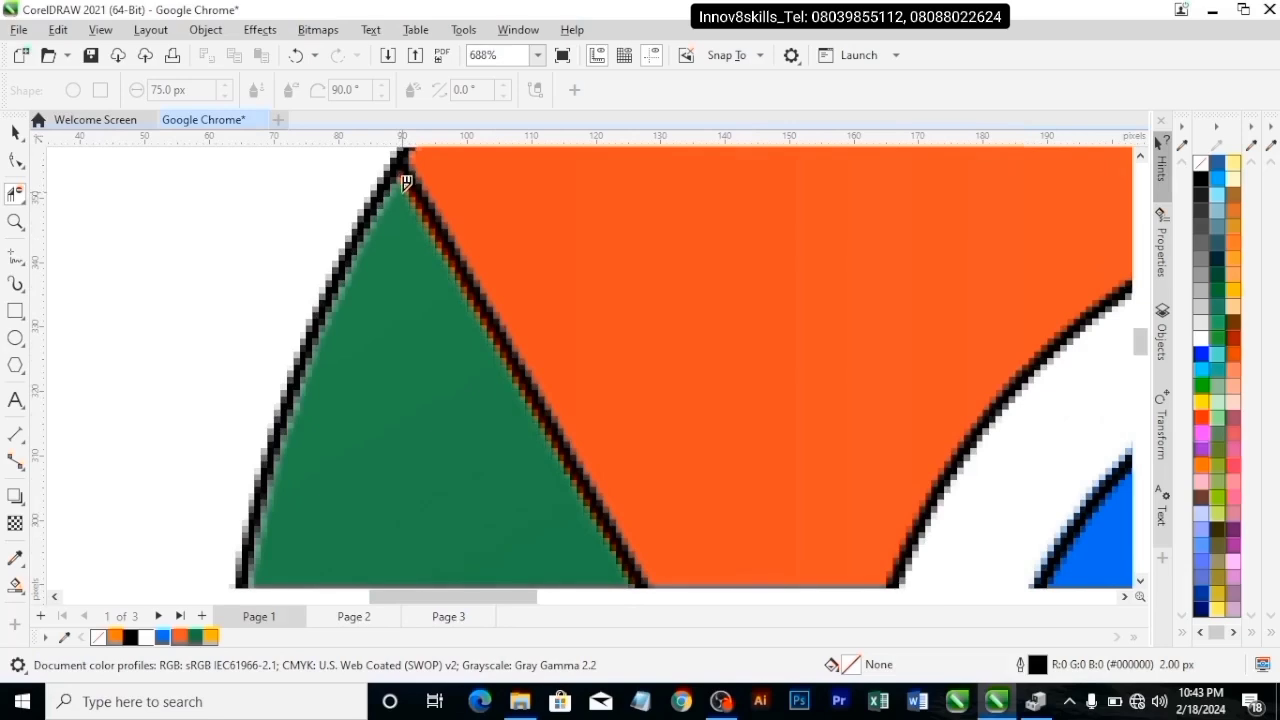
{"action": "scroll", "coordinate": [420, 206], "scroll_direction": "down", "scroll_amount": 7}
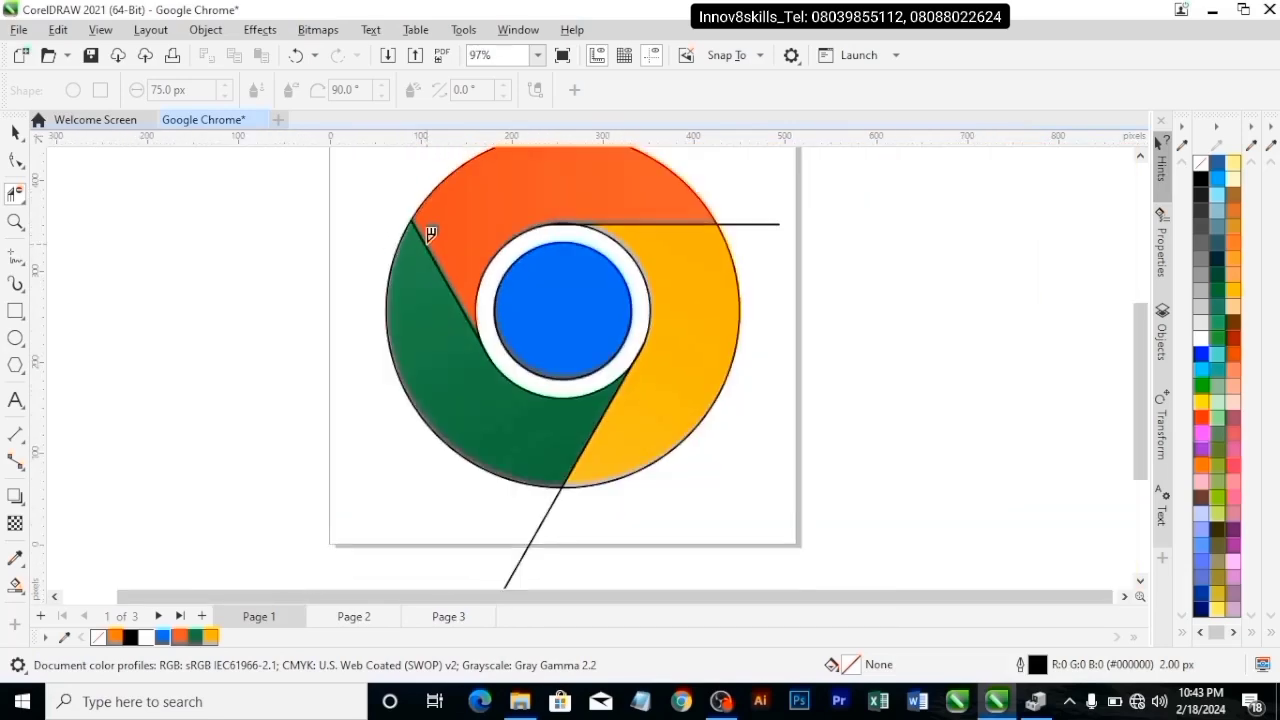
{"action": "scroll", "coordinate": [430, 234], "scroll_direction": "down", "scroll_amount": 1}
{"action": "left_click", "coordinate": [538, 56]}
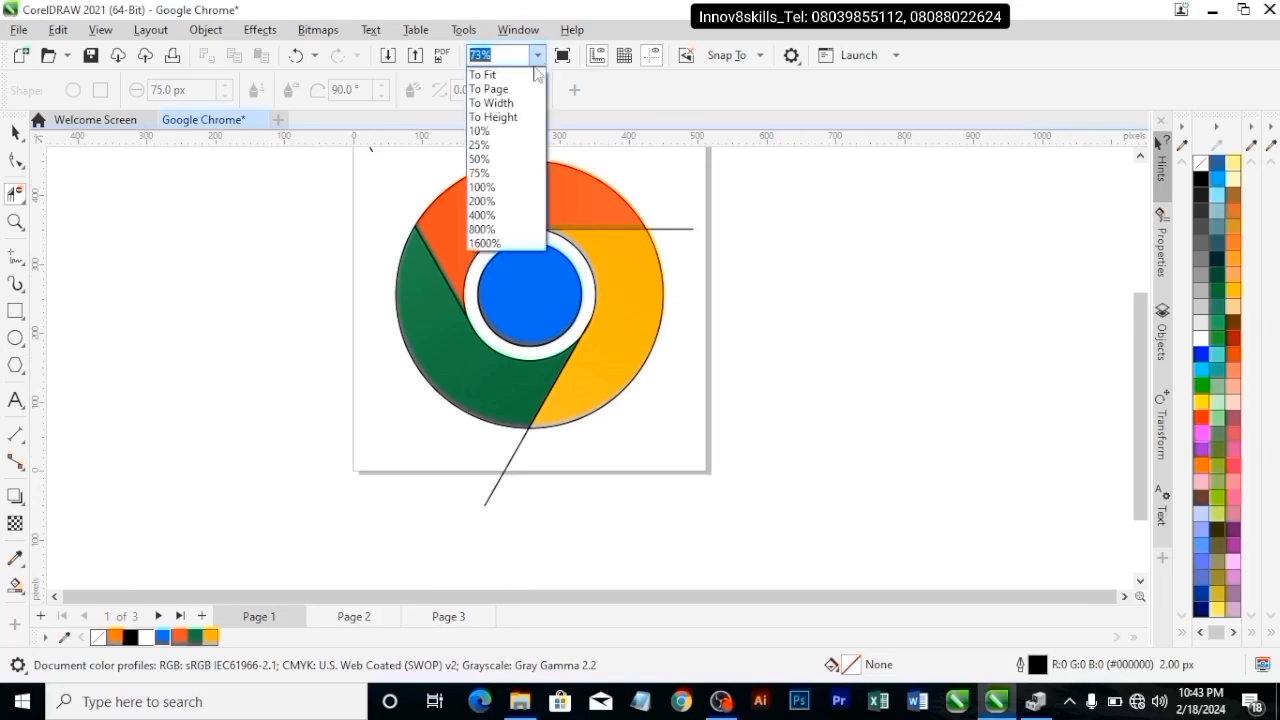
{"action": "left_click", "coordinate": [488, 89]}
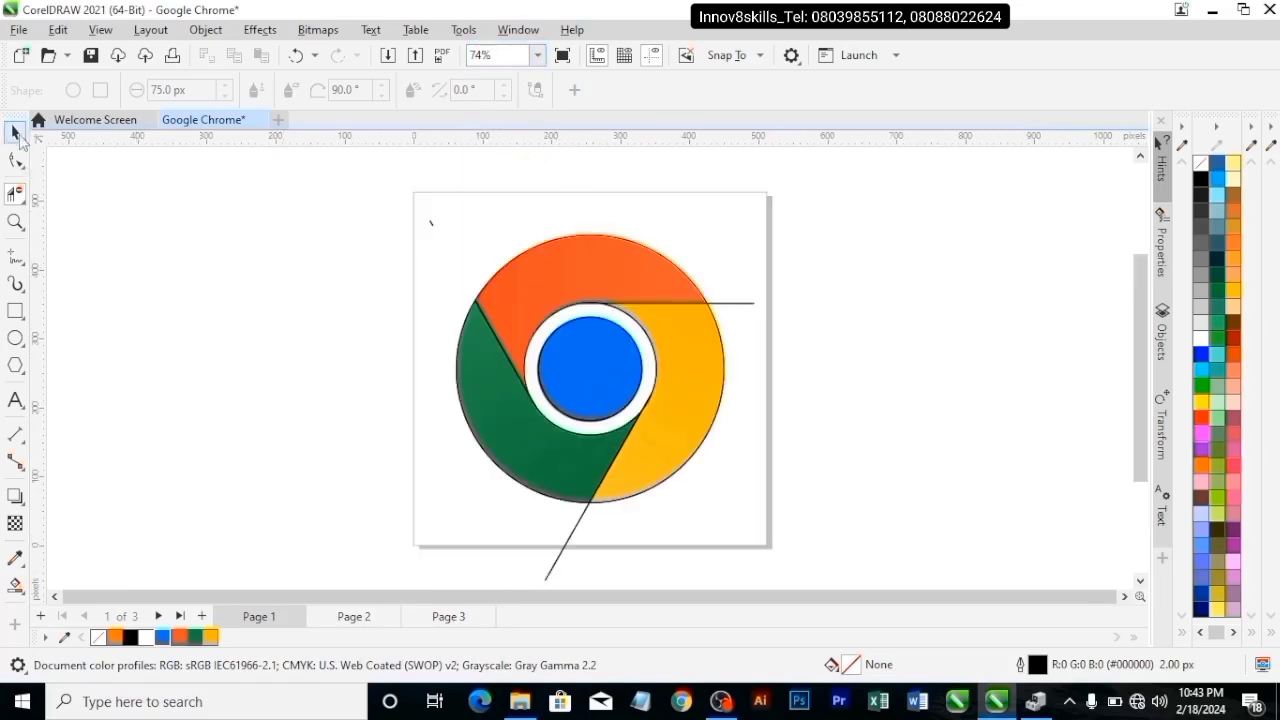
Use Smart Fill to create orange shapes from the logo's upper, right and lower-left outer sections.
{"action": "left_click", "coordinate": [16, 134]}
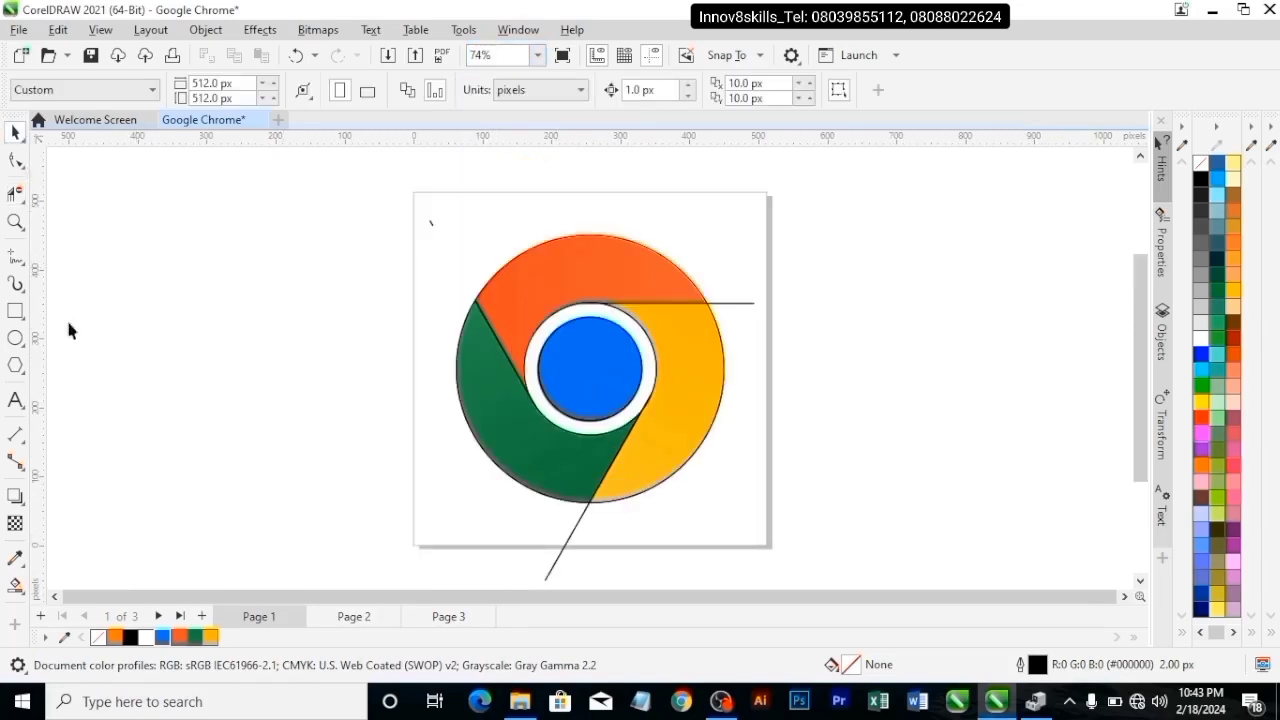
{"action": "left_click", "coordinate": [23, 593]}
{"action": "left_click", "coordinate": [70, 610]}
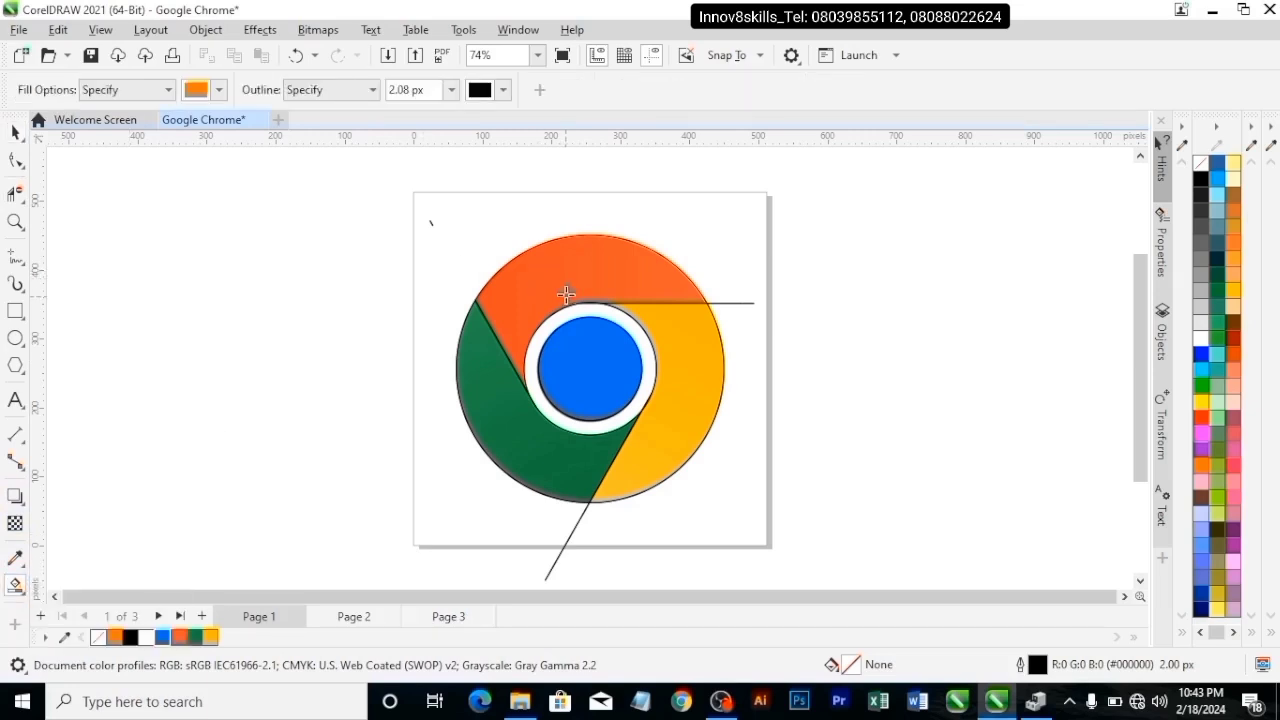
{"action": "left_click", "coordinate": [580, 279]}
{"action": "left_click", "coordinate": [679, 436]}
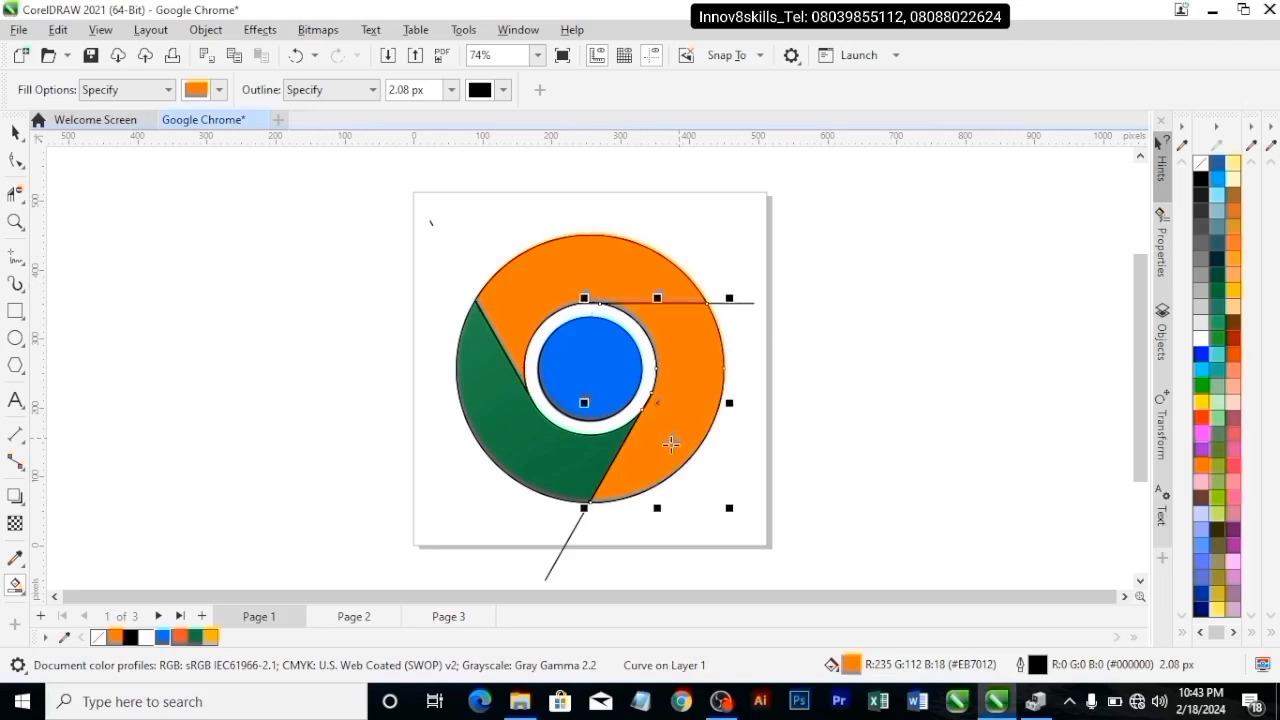
{"action": "left_click", "coordinate": [562, 457]}
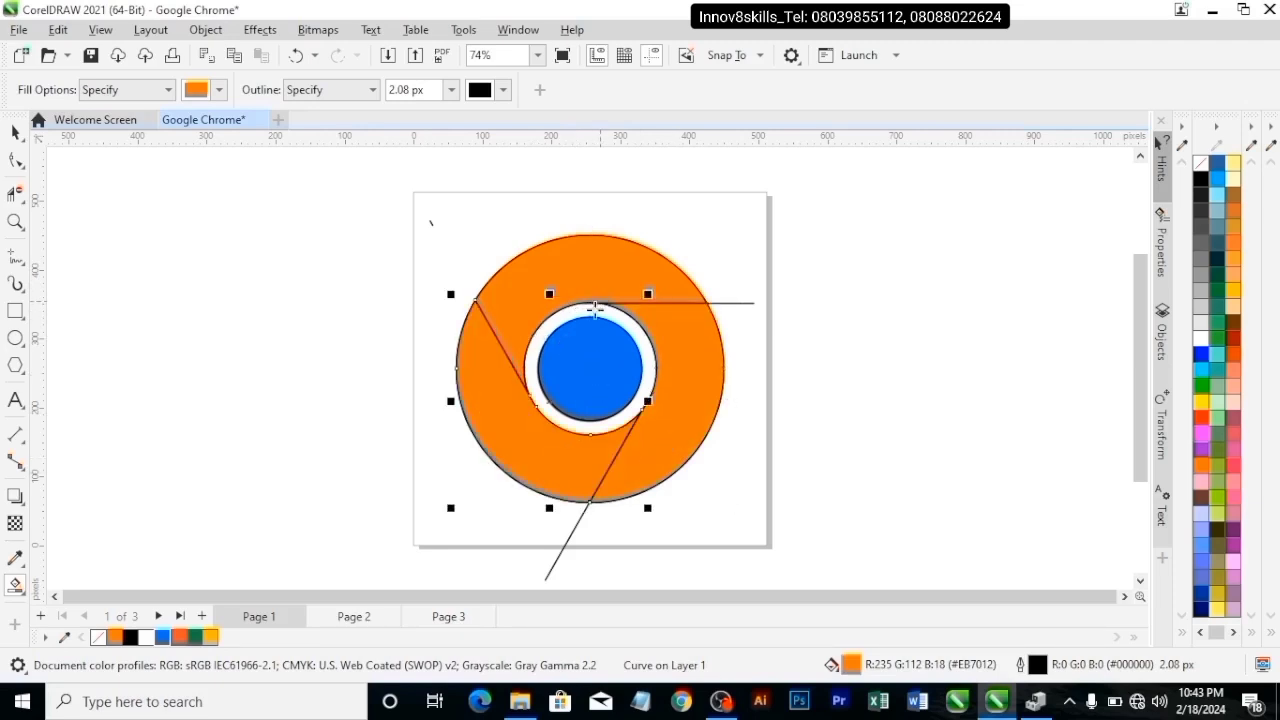
Create a Smart Fill shape from the centre circle and color it white, and Smart Fill the ring around it in orange.
{"action": "left_click", "coordinate": [588, 360]}
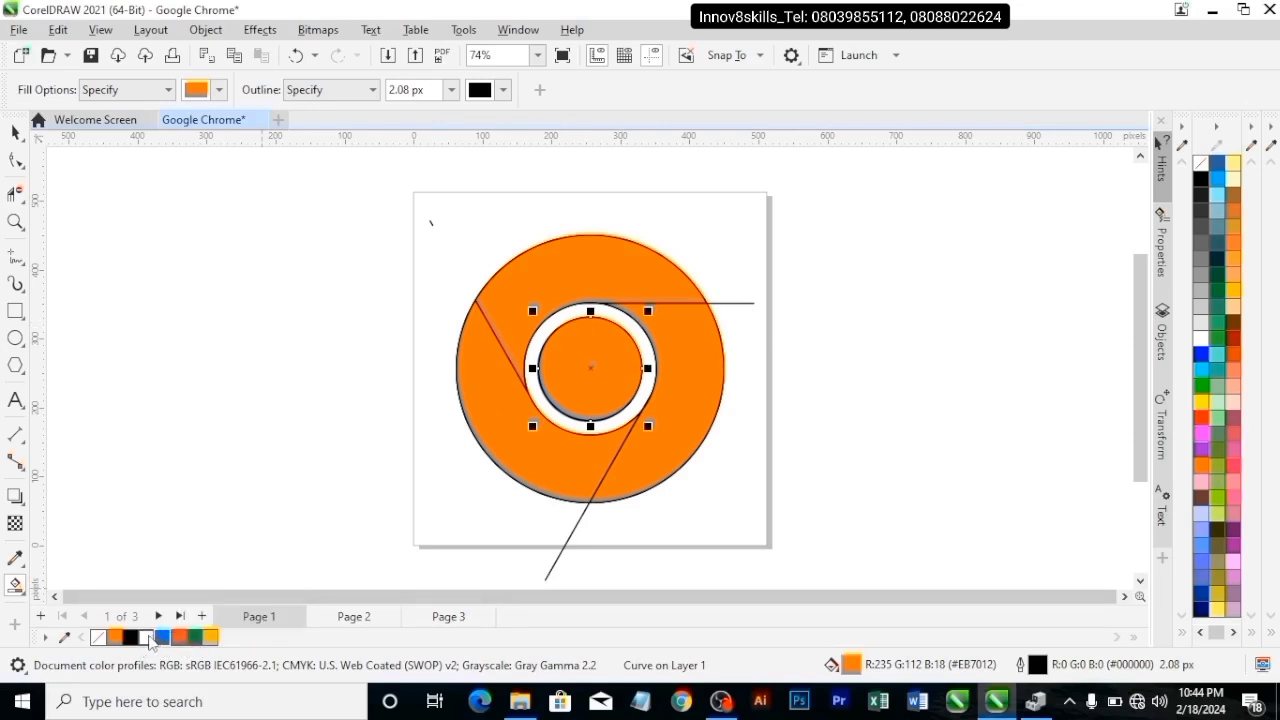
{"action": "left_click", "coordinate": [148, 638]}
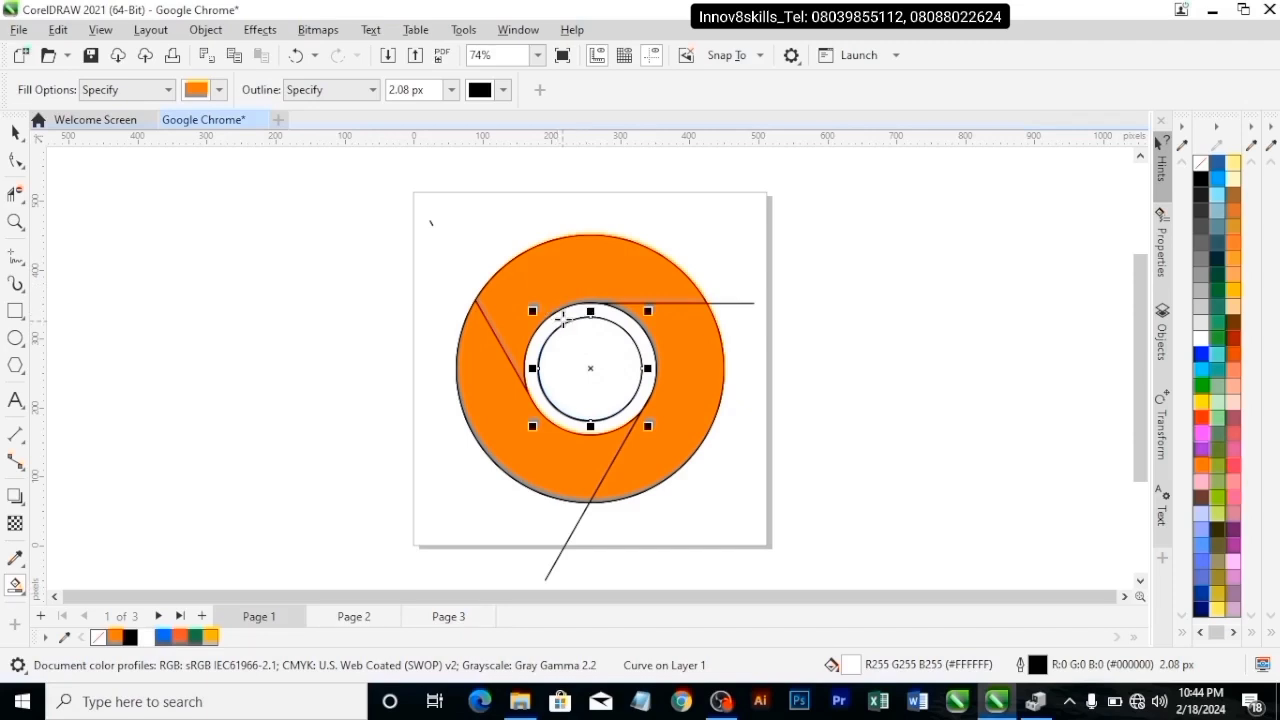
{"action": "left_click", "coordinate": [562, 318]}
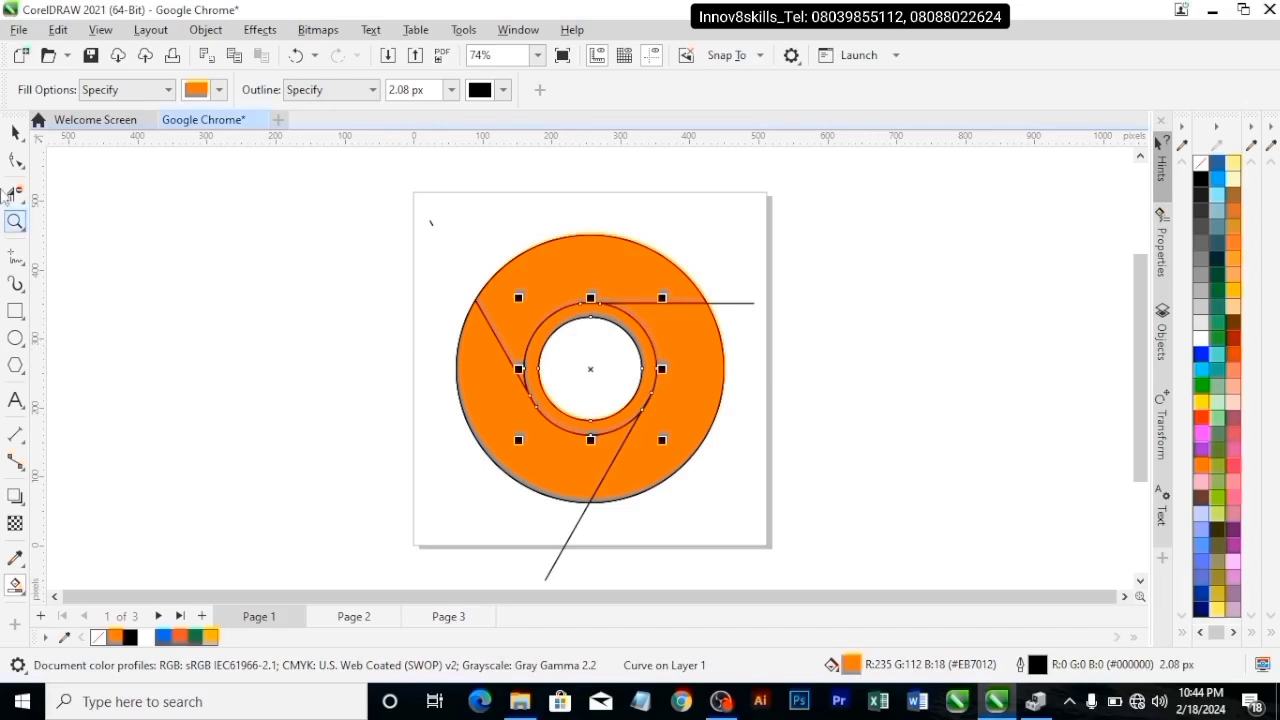
Select the five Smart Fill shapes together and move them off the page into the empty area left of the reference logo.
{"action": "left_click", "coordinate": [15, 132]}
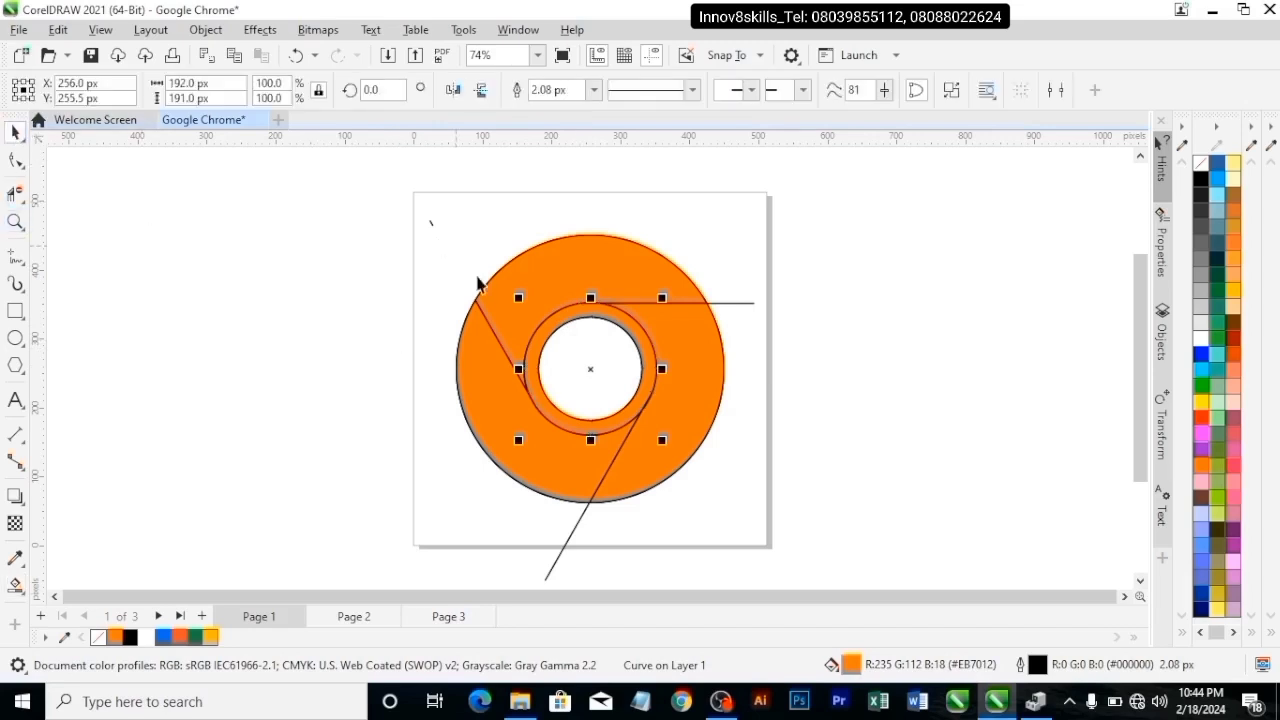
{"action": "left_click", "coordinate": [629, 278]}
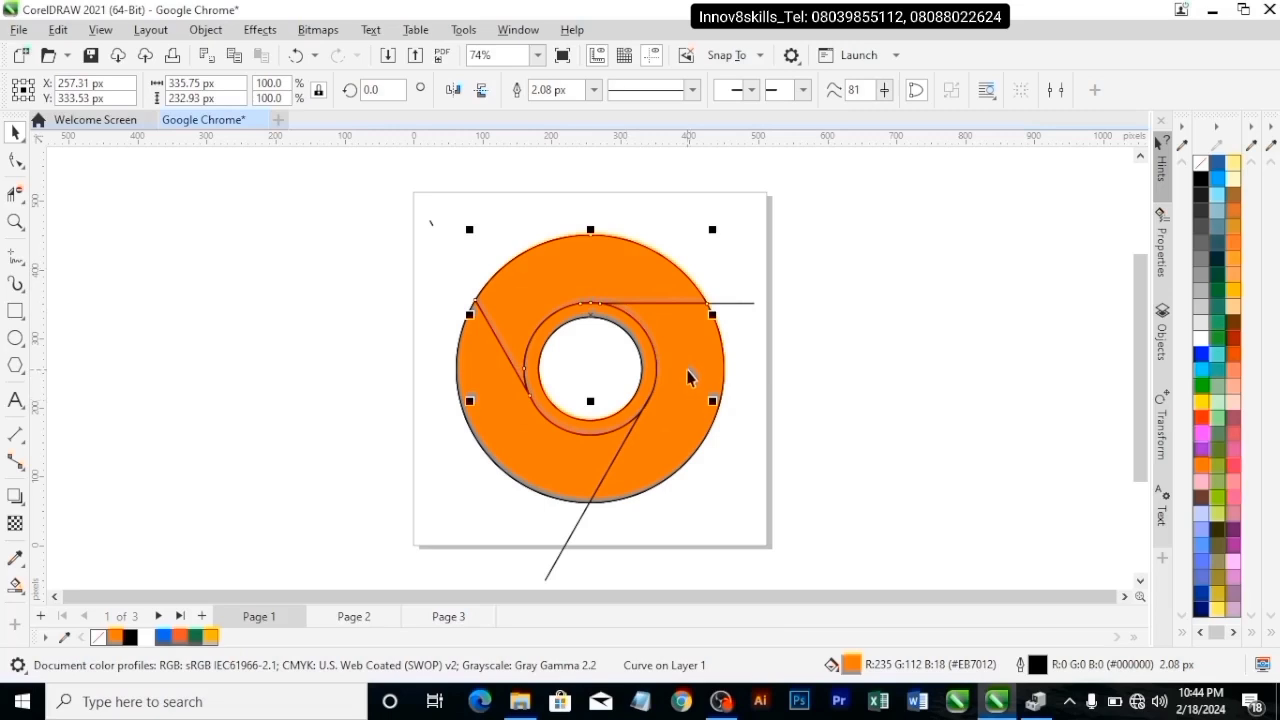
{"action": "key", "text": "ctrl+a"}
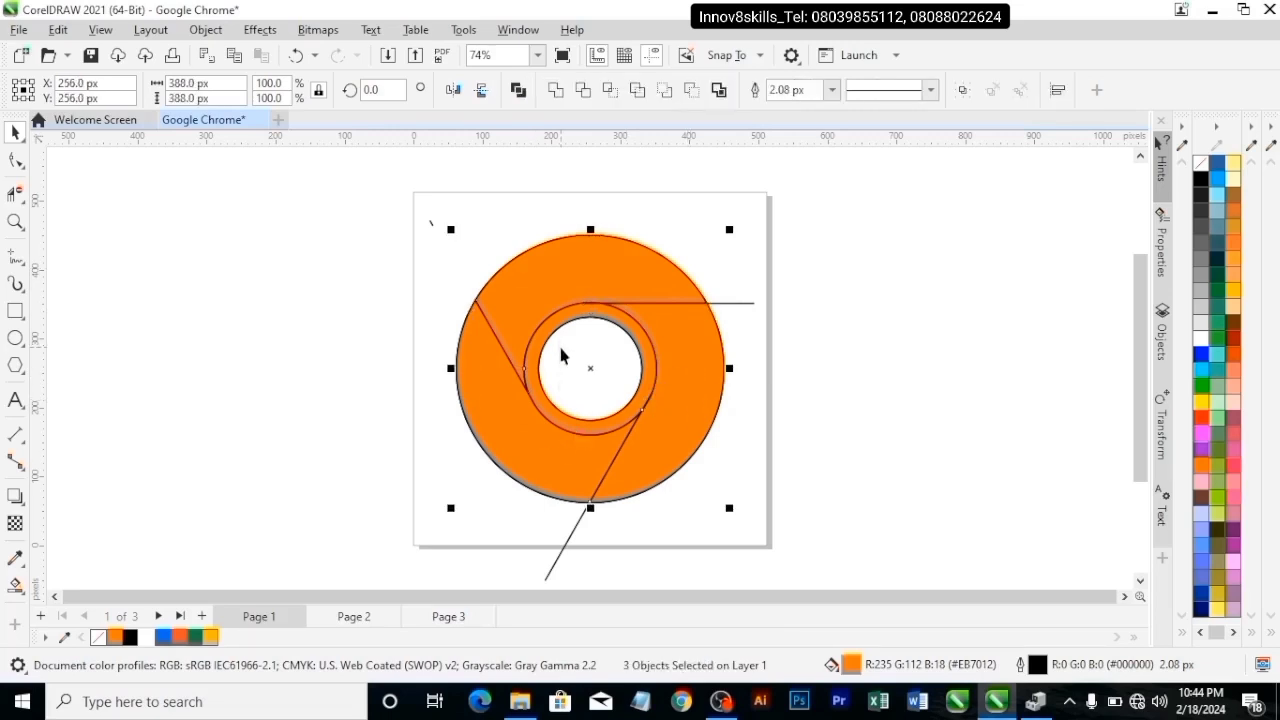
{"action": "left_click", "coordinate": [562, 326], "text": "shift"}
{"action": "left_click", "coordinate": [580, 358], "text": "shift"}
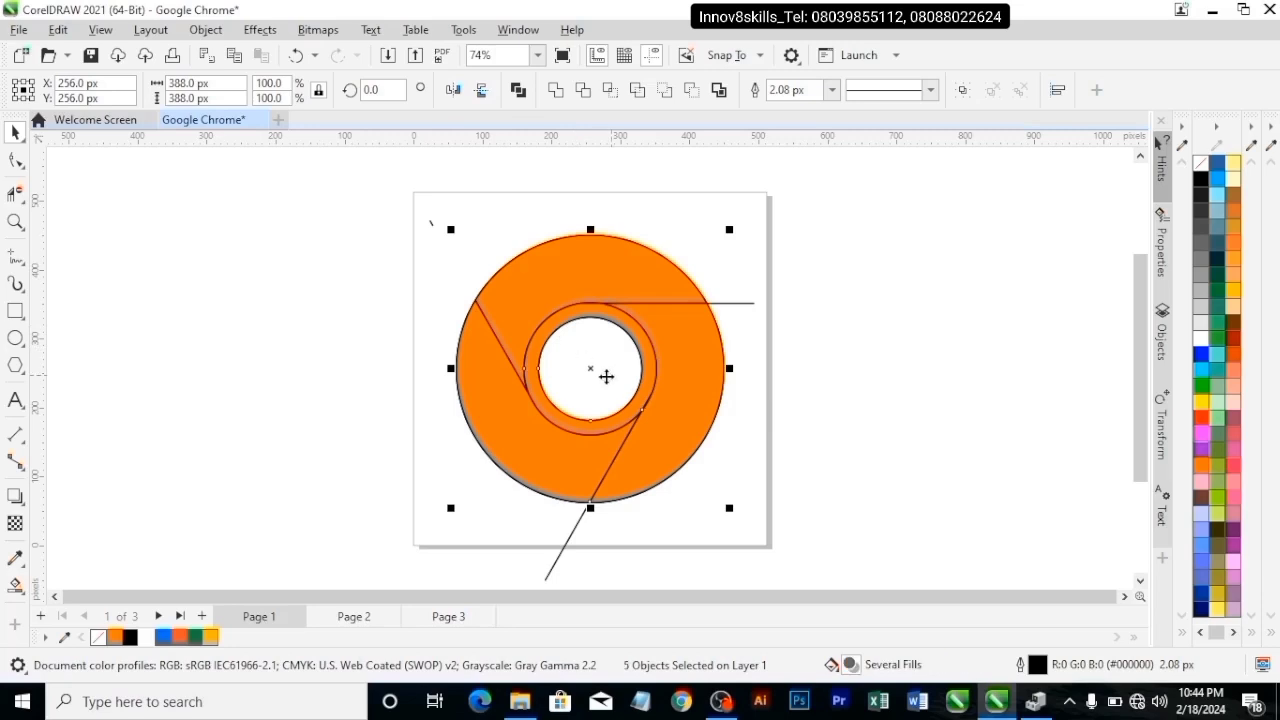
{"action": "left_click_drag", "start_coordinate": [576, 370], "coordinate": [244, 364]}
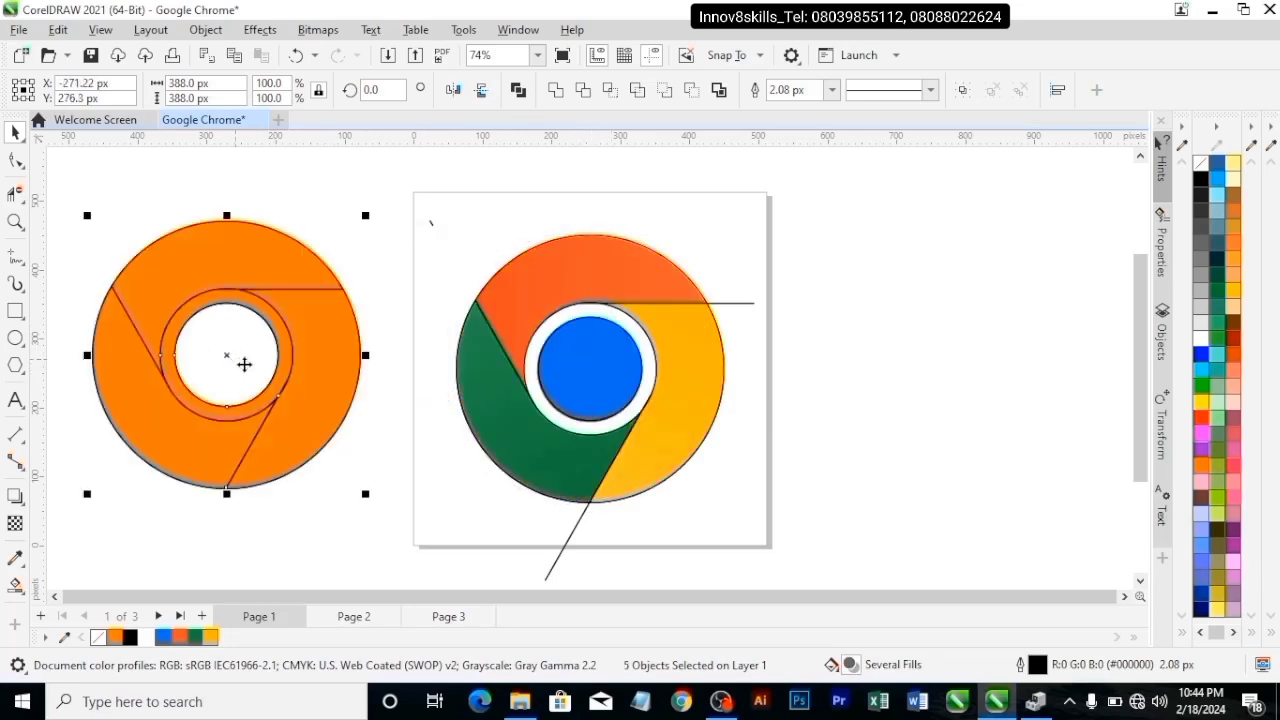
{"action": "left_click", "coordinate": [325, 475]}
Recolor the outer sections of the moved logo: red-orange for the upper one, yellow for the right one and green for the lower-left one.
{"action": "left_click", "coordinate": [243, 250]}
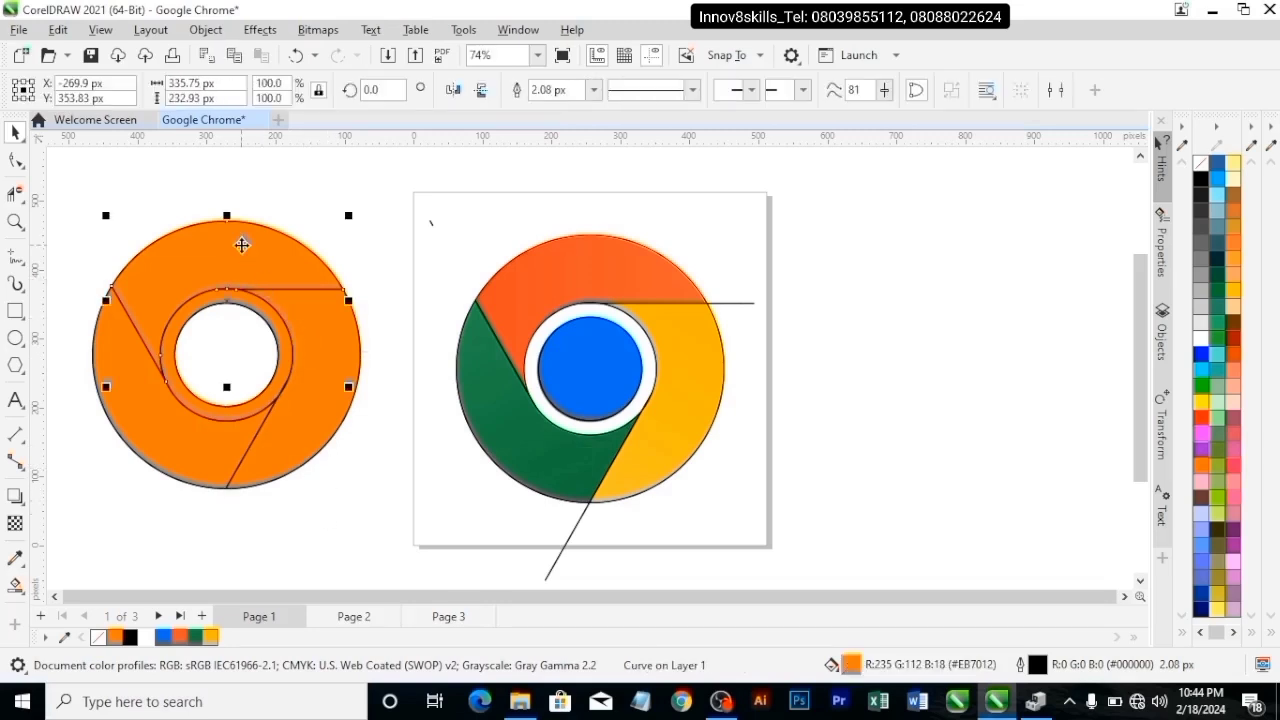
{"action": "left_click", "coordinate": [180, 638]}
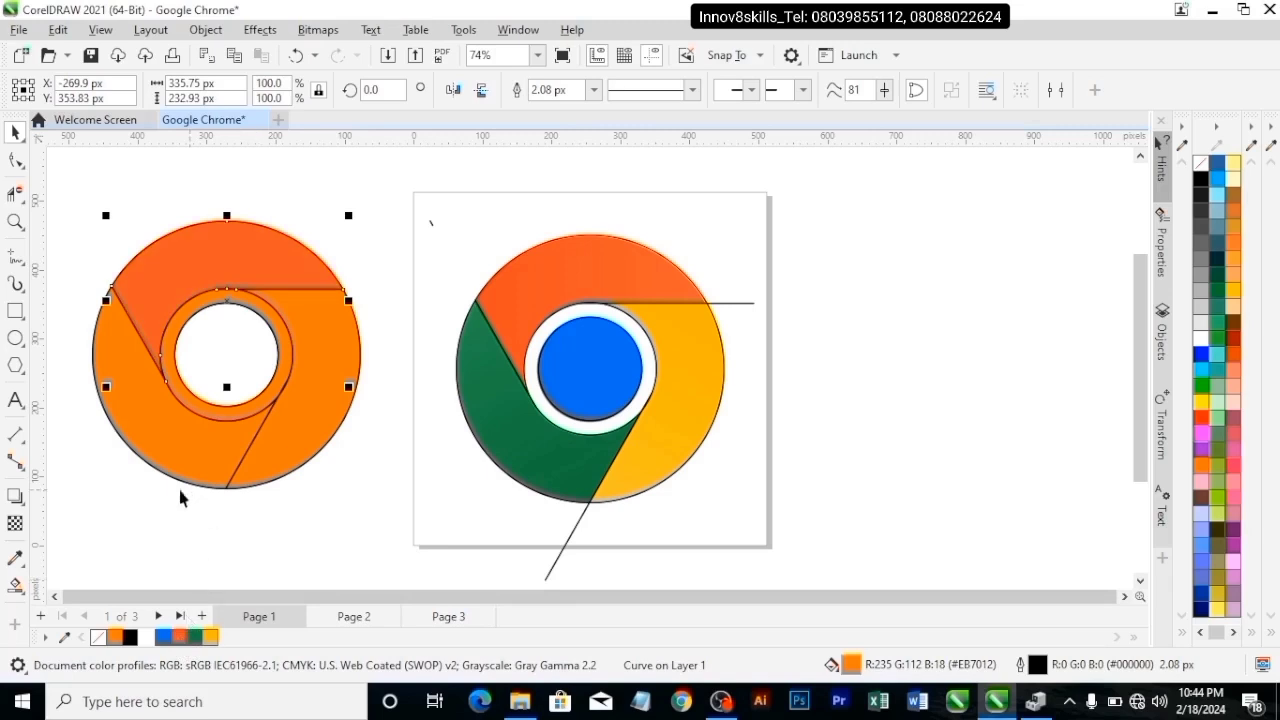
{"action": "left_click", "coordinate": [166, 497]}
{"action": "left_click", "coordinate": [330, 387]}
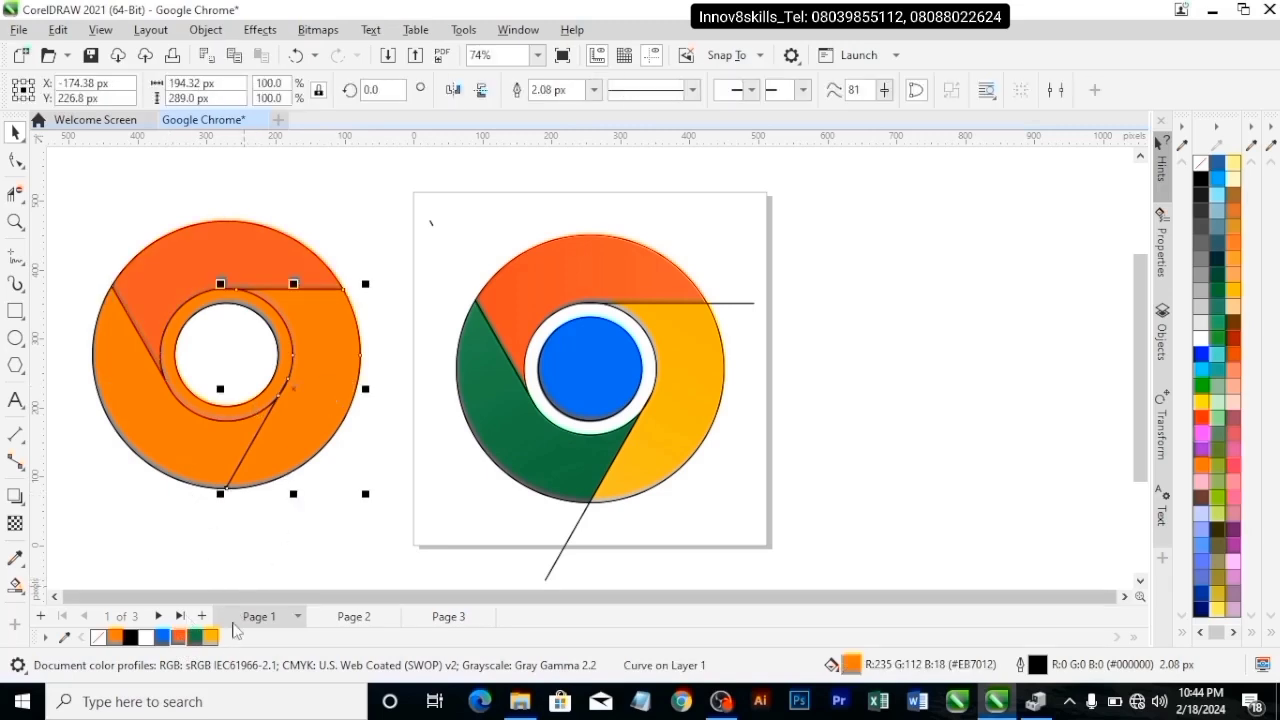
{"action": "left_click", "coordinate": [211, 637]}
{"action": "left_click", "coordinate": [268, 577]}
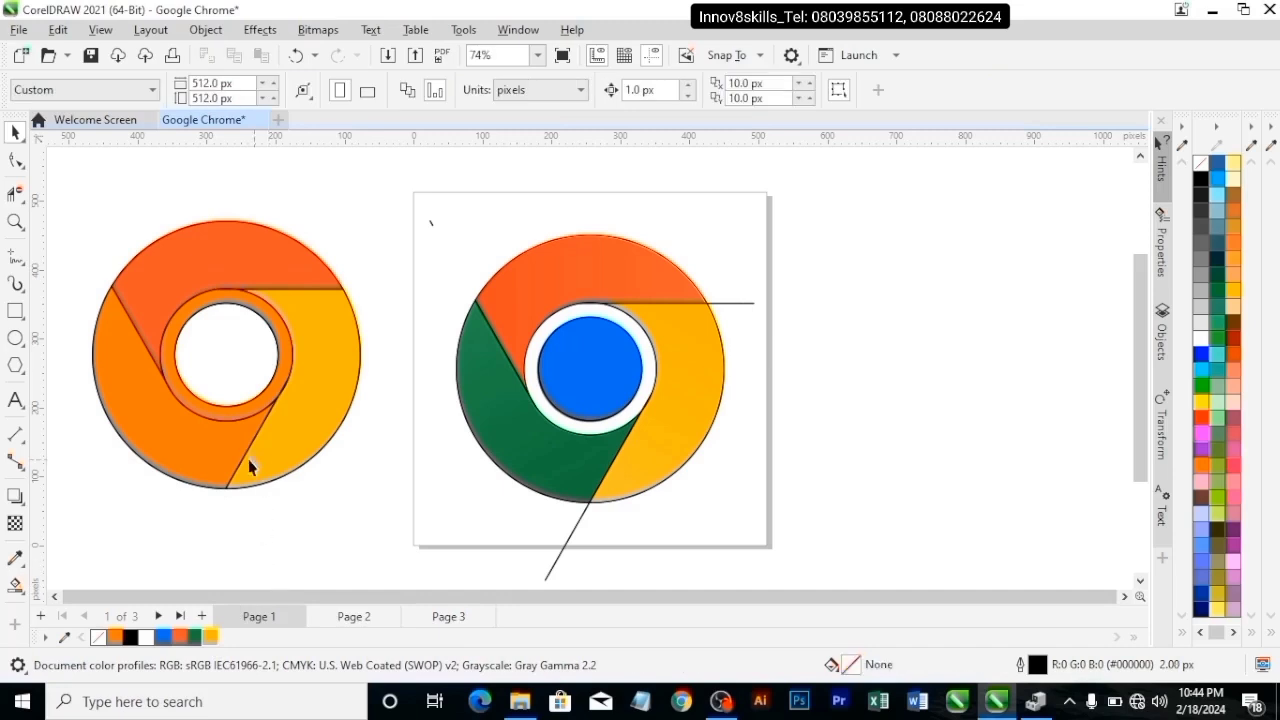
{"action": "left_click", "coordinate": [221, 458]}
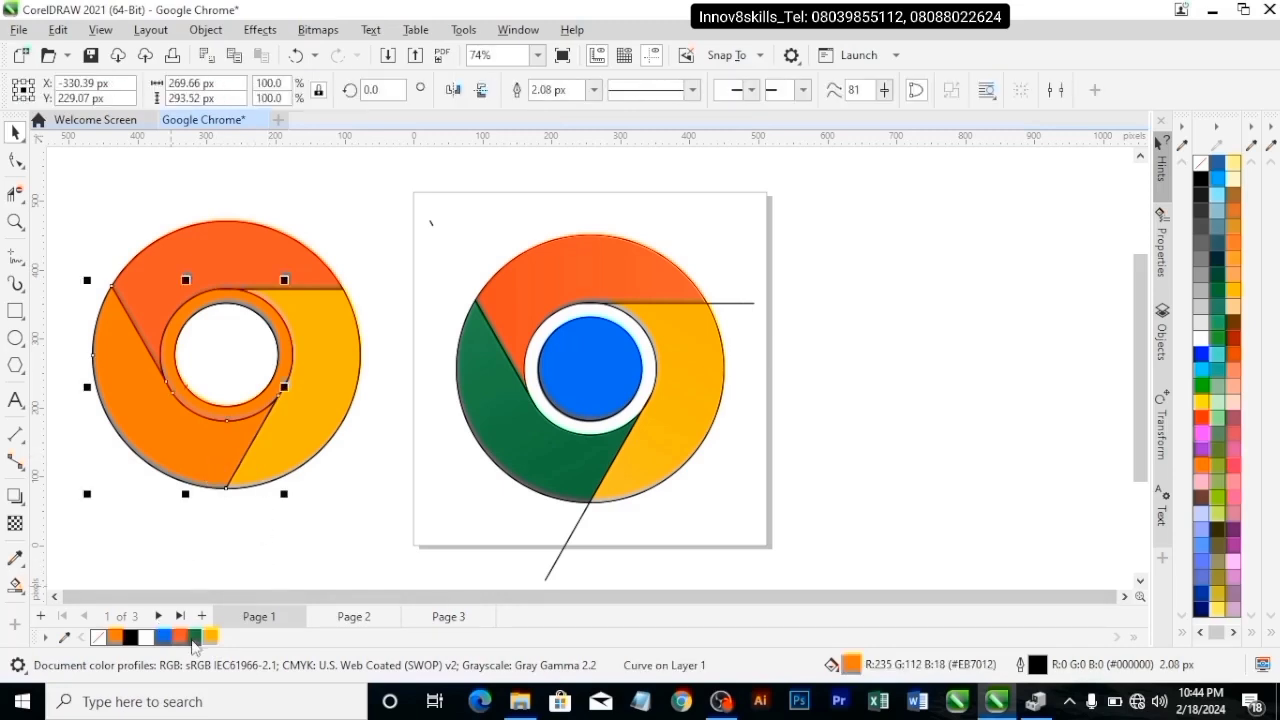
{"action": "left_click", "coordinate": [193, 638]}
{"action": "left_click", "coordinate": [137, 536]}
Fill the moved logo's centre circle with blue and the ring around it with white.
{"action": "left_click", "coordinate": [225, 355]}
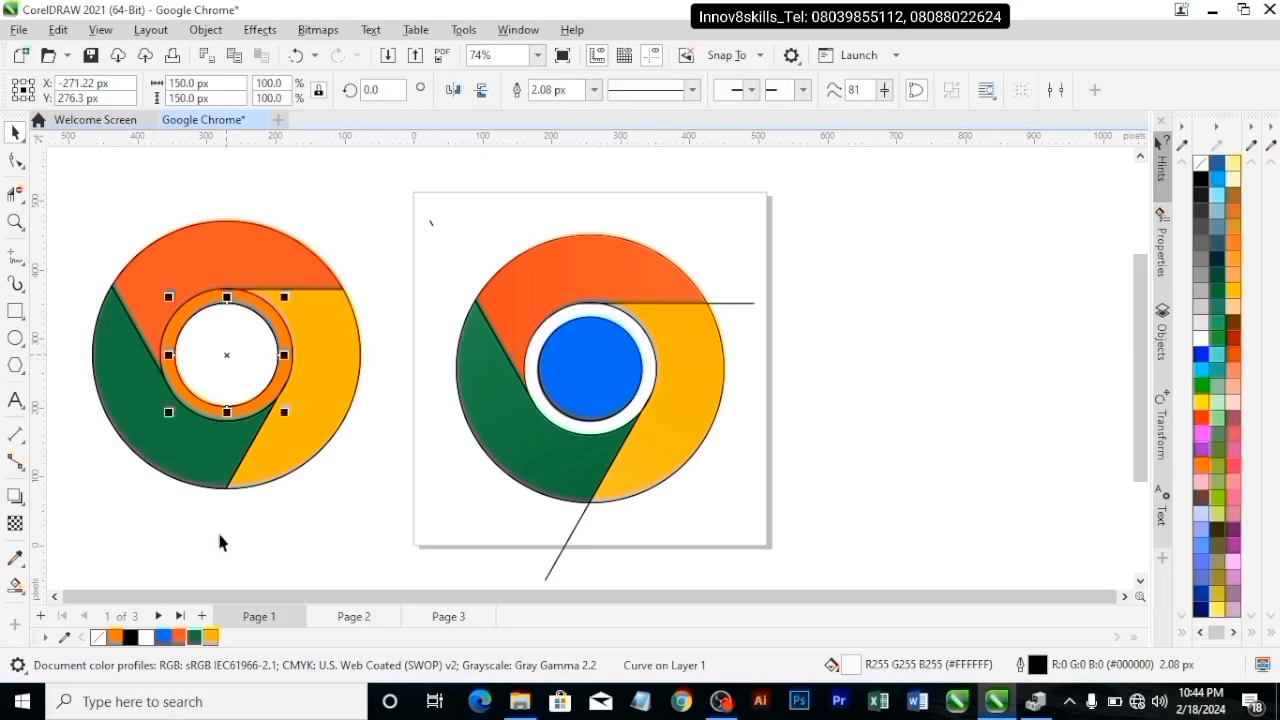
{"action": "left_click", "coordinate": [163, 637]}
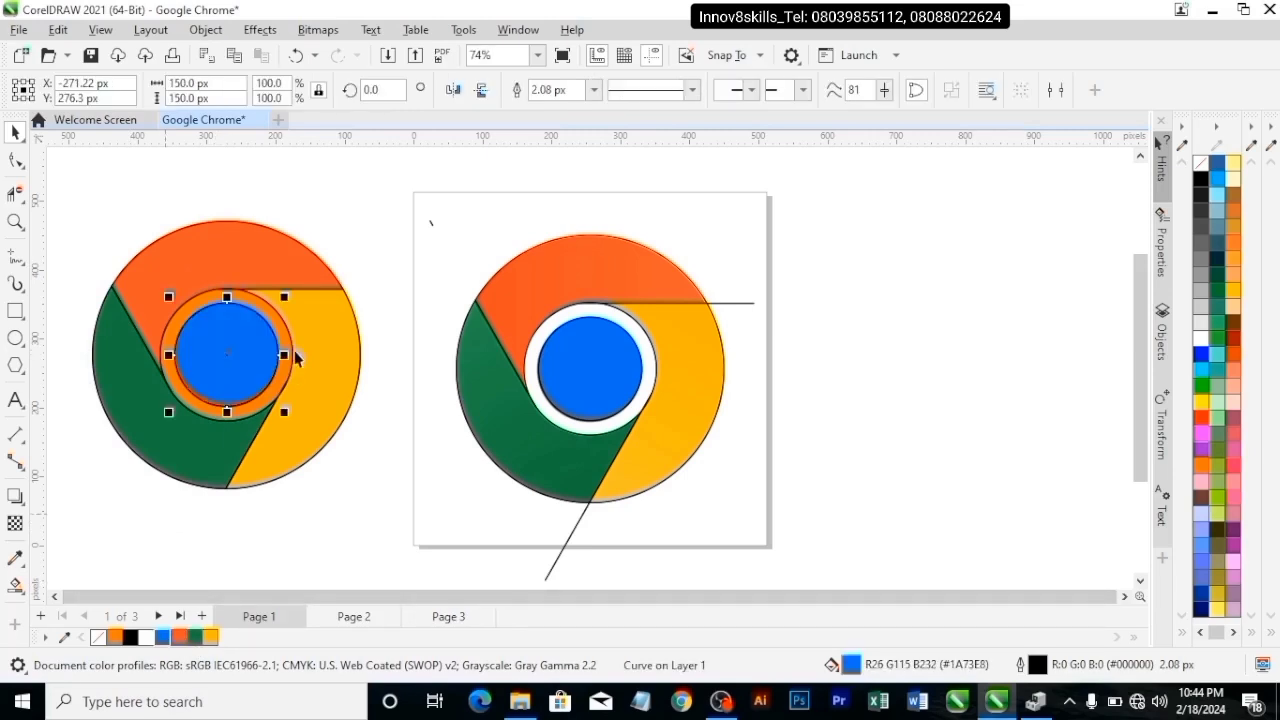
{"action": "left_click", "coordinate": [278, 322]}
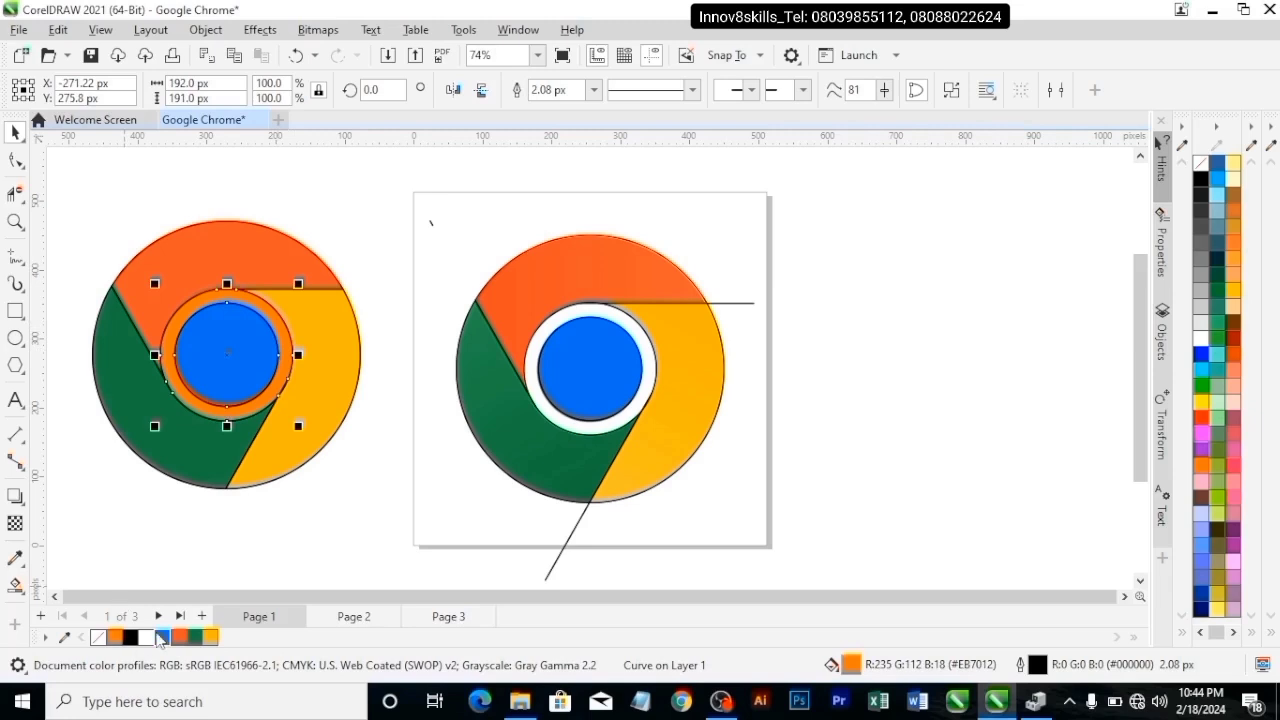
{"action": "left_click", "coordinate": [147, 637]}
{"action": "left_click", "coordinate": [318, 219]}
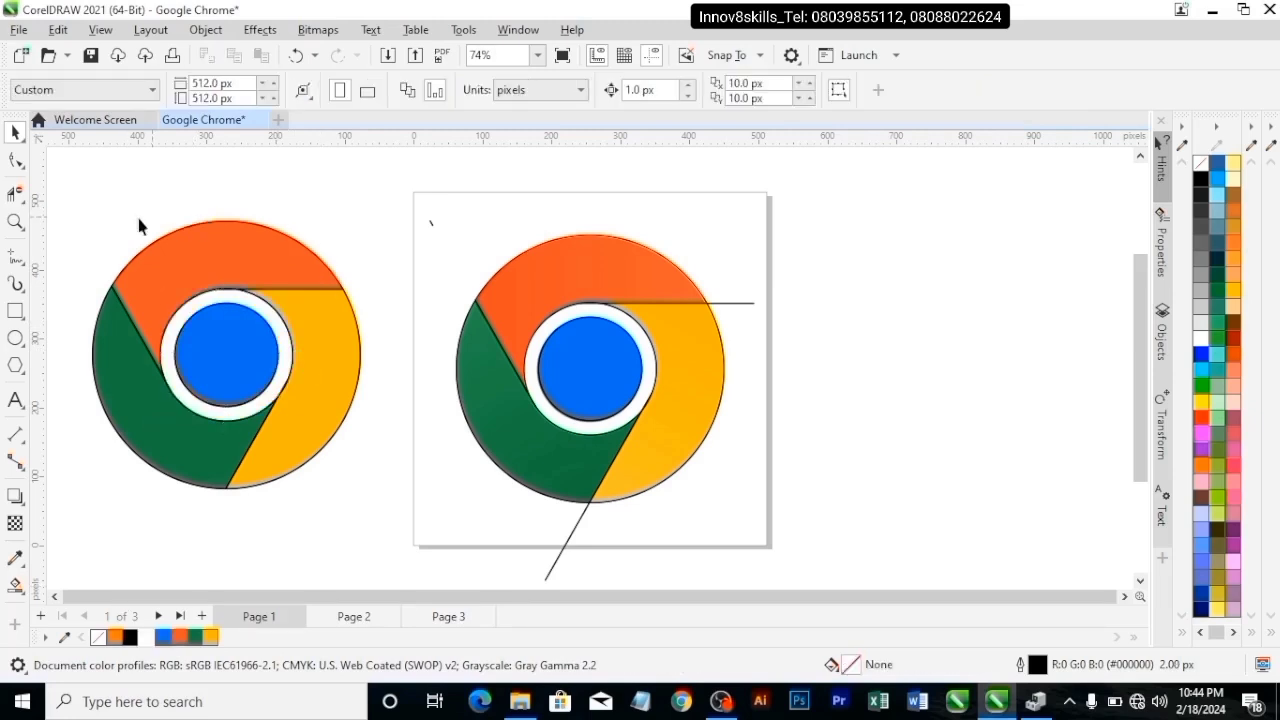
Remove the black outline from all five shapes of the colored logo.
{"action": "left_click_drag", "start_coordinate": [59, 198], "coordinate": [405, 501]}
{"action": "right_click", "coordinate": [1188, 172]}
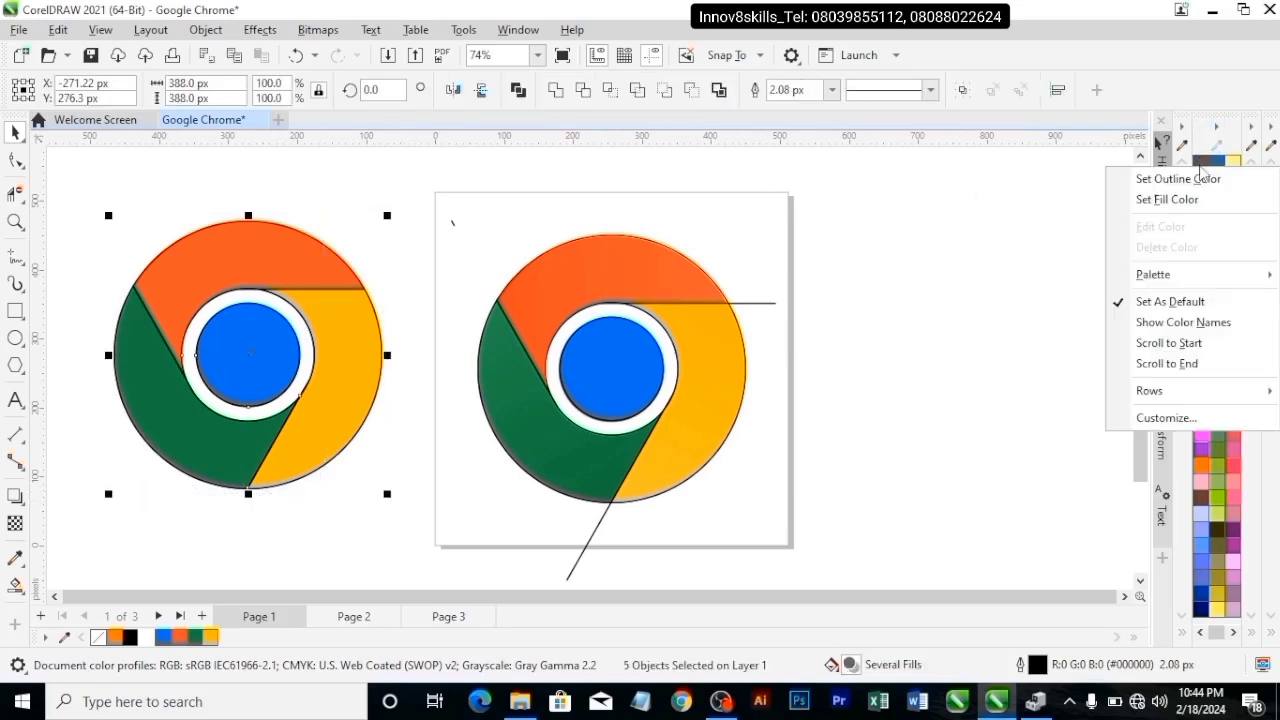
{"action": "left_click", "coordinate": [1188, 179]}
{"action": "left_click", "coordinate": [902, 251]}
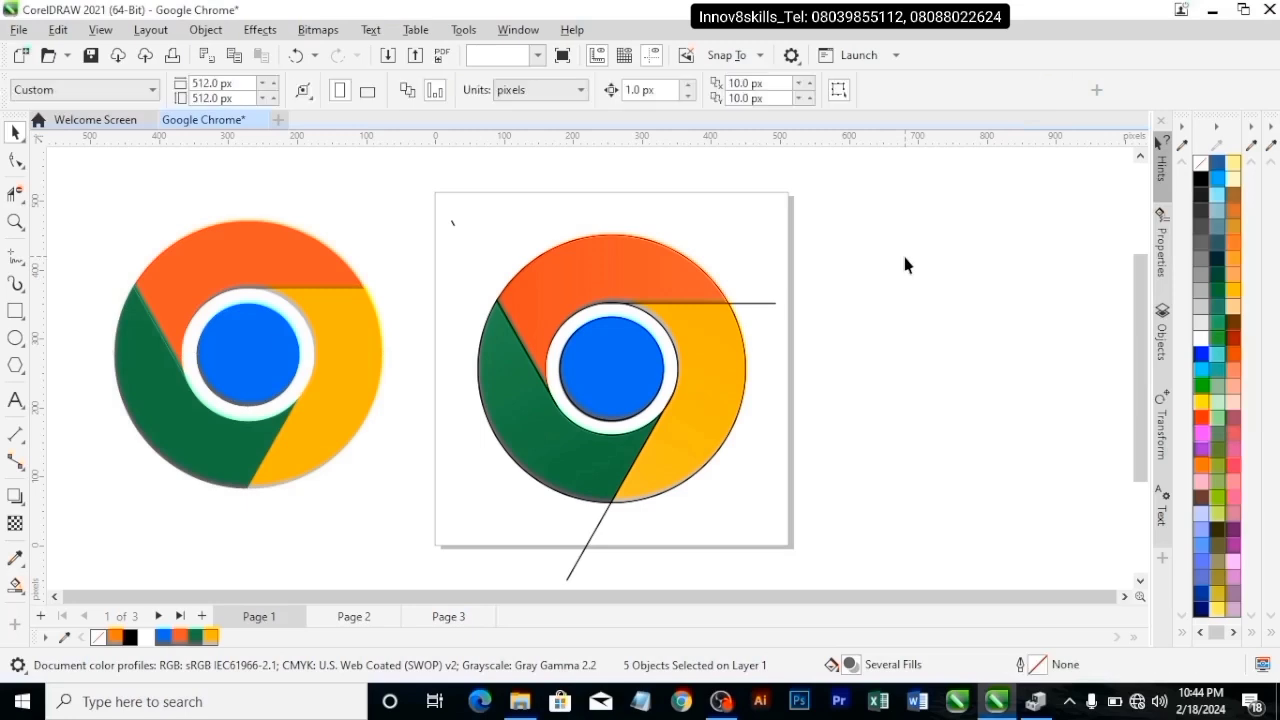
Move the complete colored logo to the right side of the page, level with the reference logo.
{"action": "left_click_drag", "start_coordinate": [80, 206], "coordinate": [381, 514]}
{"action": "left_click_drag", "start_coordinate": [257, 360], "coordinate": [934, 368]}
{"action": "scroll", "coordinate": [940, 366], "scroll_direction": "down", "scroll_amount": 2}
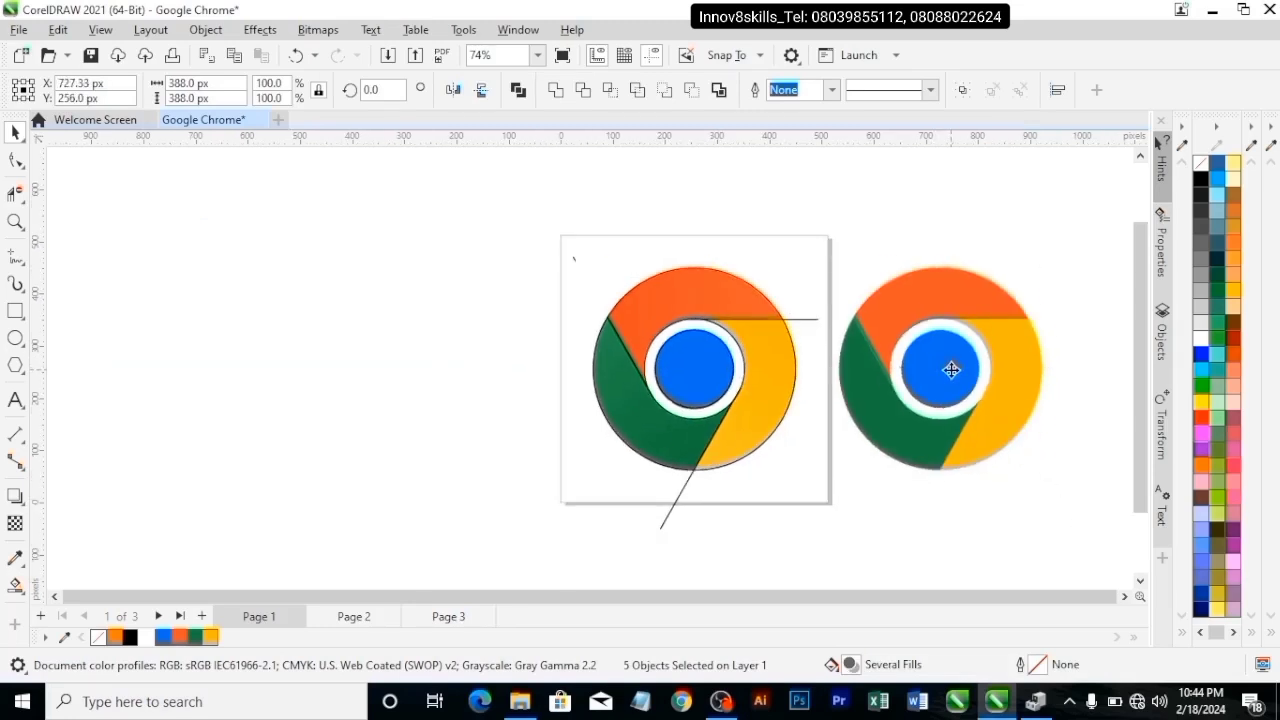
{"action": "left_click", "coordinate": [960, 255]}
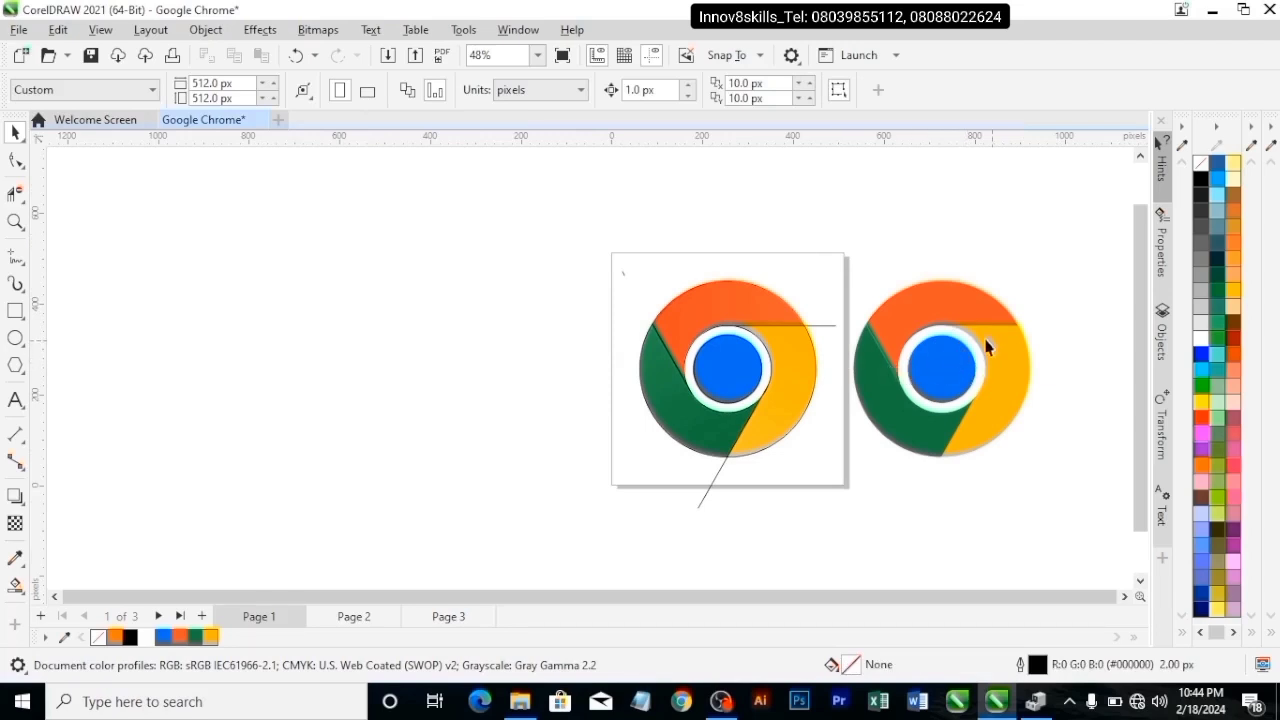
Unlock the reference logo bitmap under the construction lines and delete it from the page.
{"action": "scroll", "coordinate": [962, 350], "scroll_direction": "up", "scroll_amount": 3}
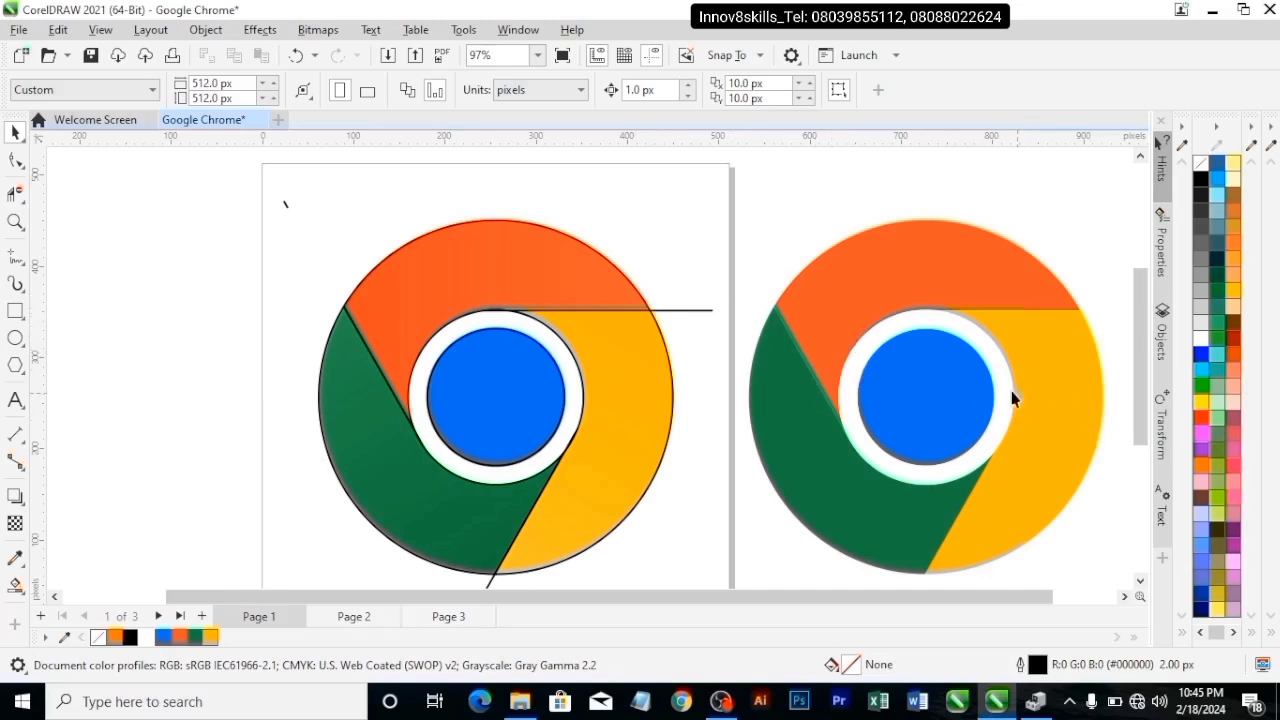
{"action": "scroll", "coordinate": [985, 416], "scroll_direction": "down", "scroll_amount": 1}
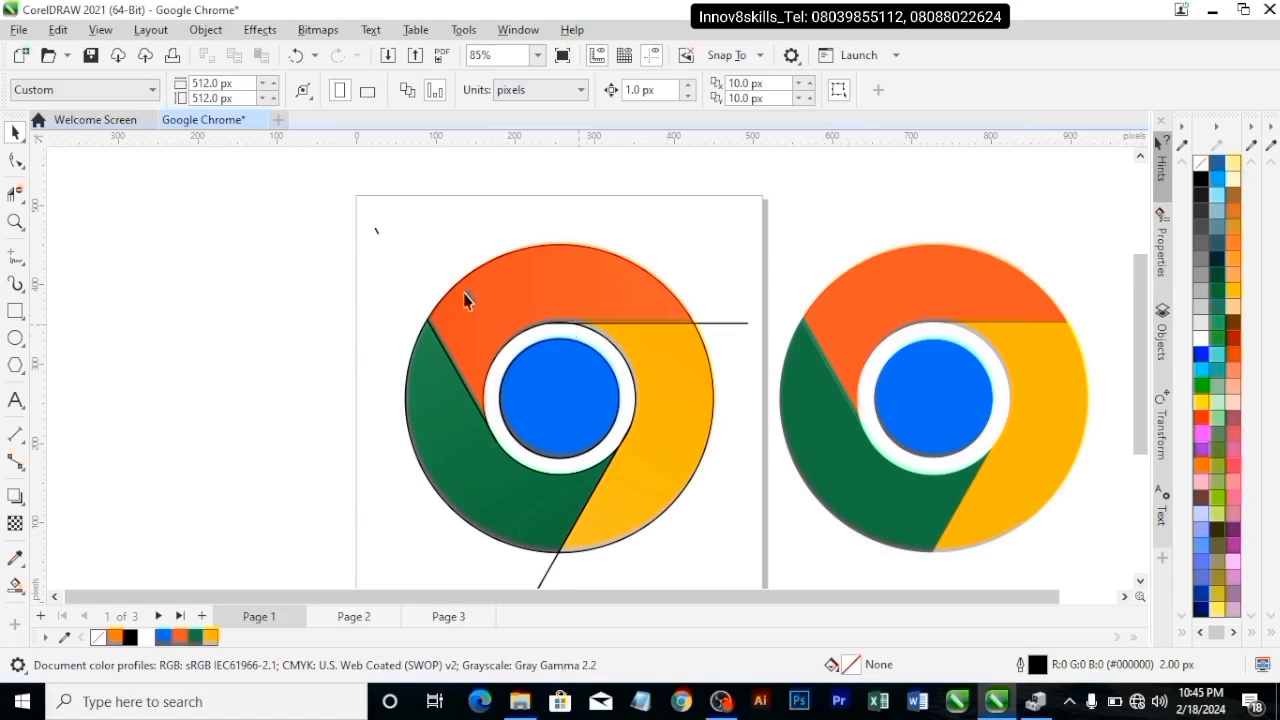
{"action": "left_click", "coordinate": [208, 30]}
{"action": "mouse_move", "coordinate": [328, 358]}
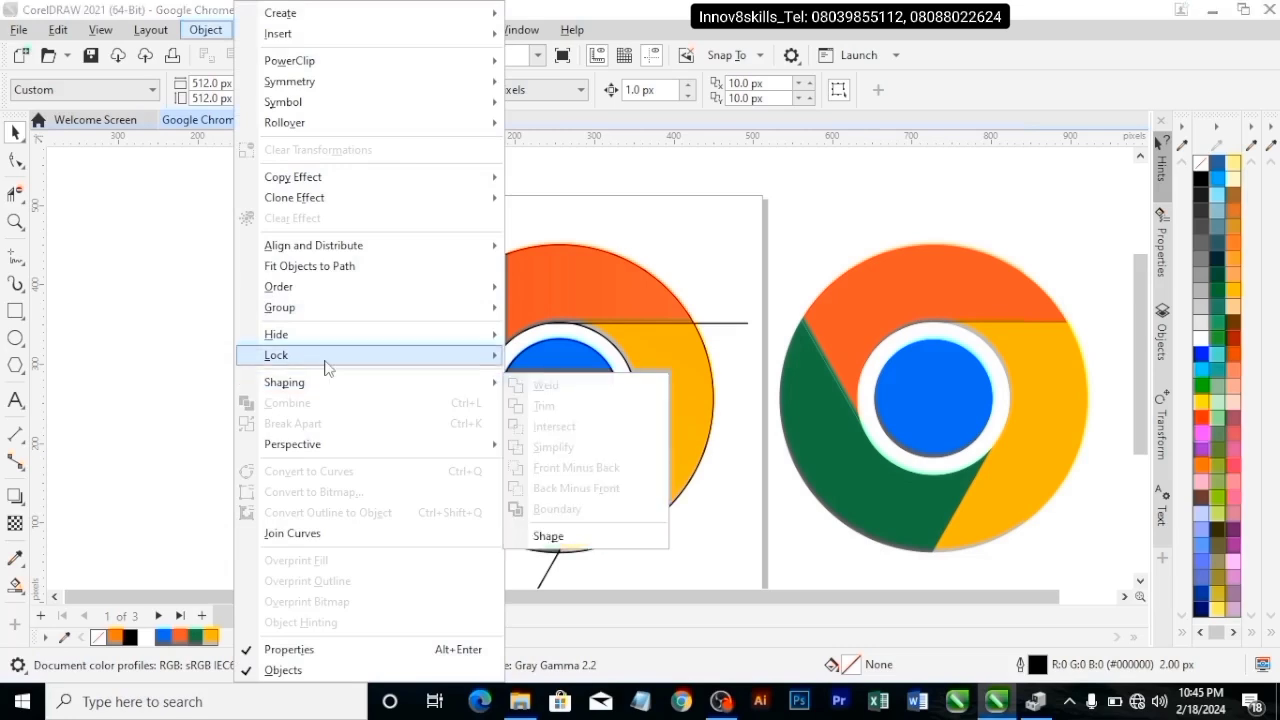
{"action": "left_click", "coordinate": [558, 399]}
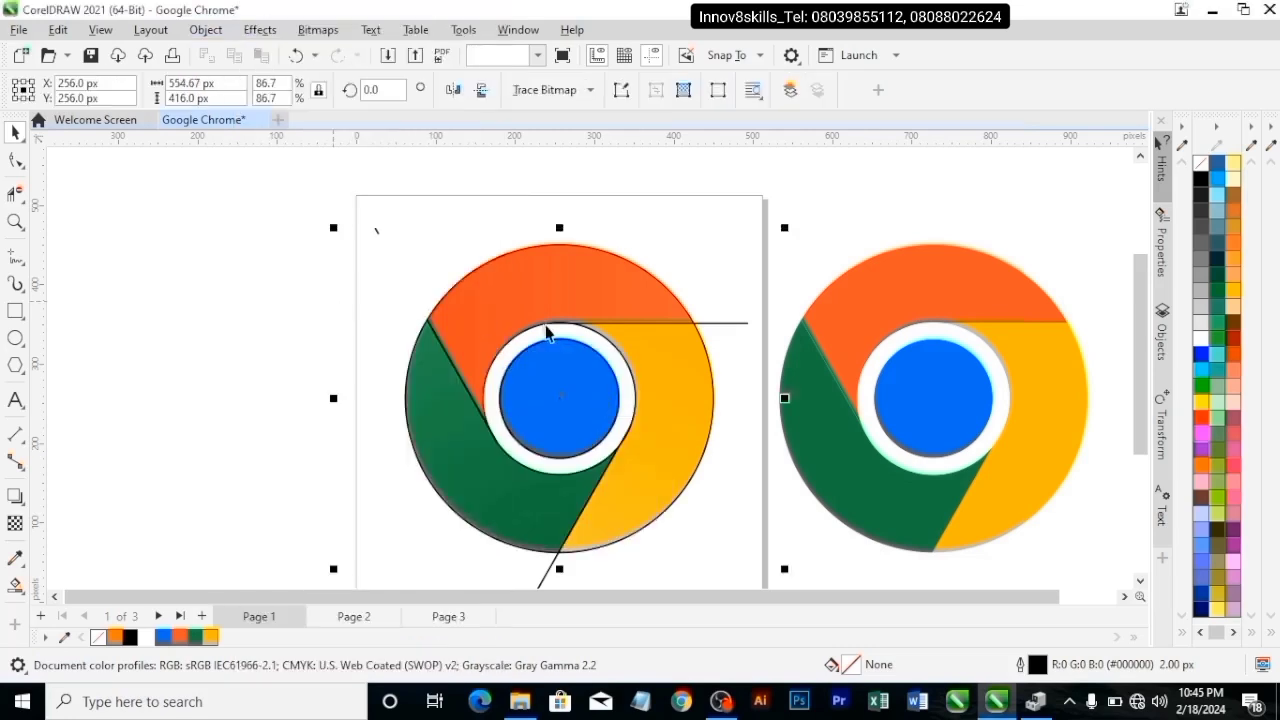
{"action": "key", "text": "Delete"}
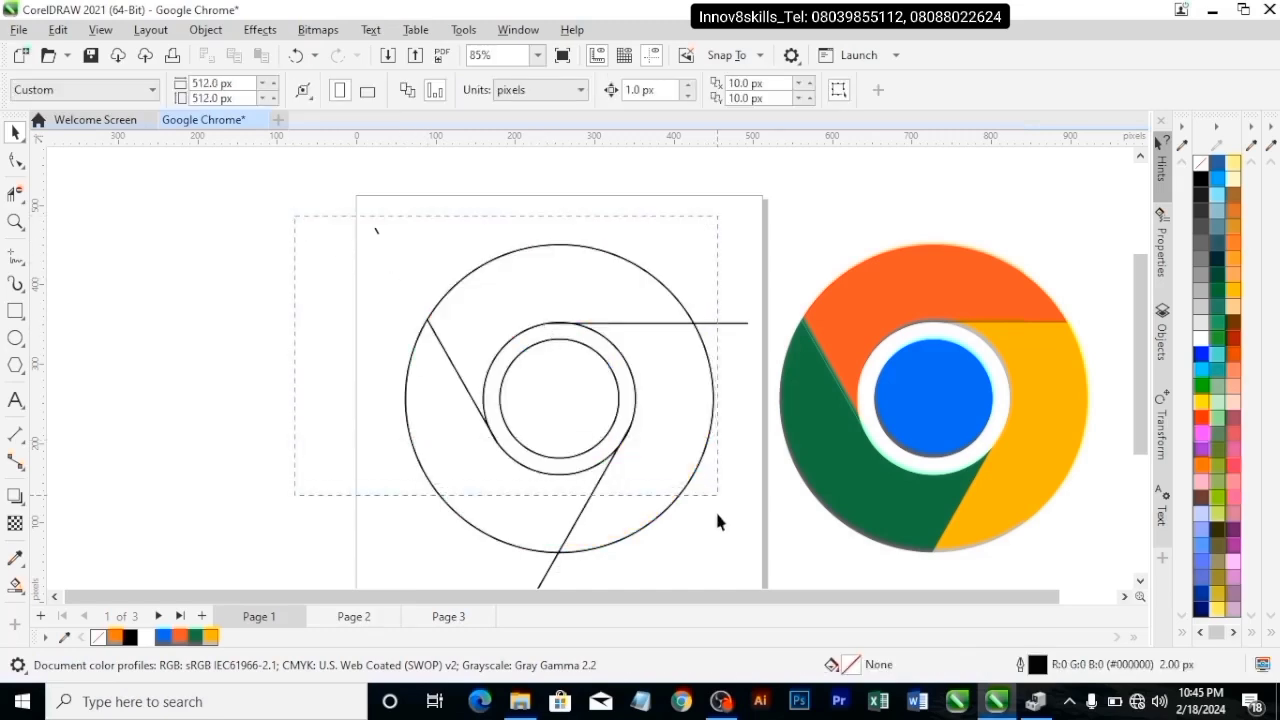
Delete all the leftover black construction circles and lines from the page, including the small stray mark near its corner.
{"action": "left_click_drag", "start_coordinate": [717, 521], "coordinate": [713, 531]}
{"action": "key", "text": "Delete"}
{"action": "scroll", "coordinate": [663, 408], "scroll_direction": "down", "scroll_amount": 2}
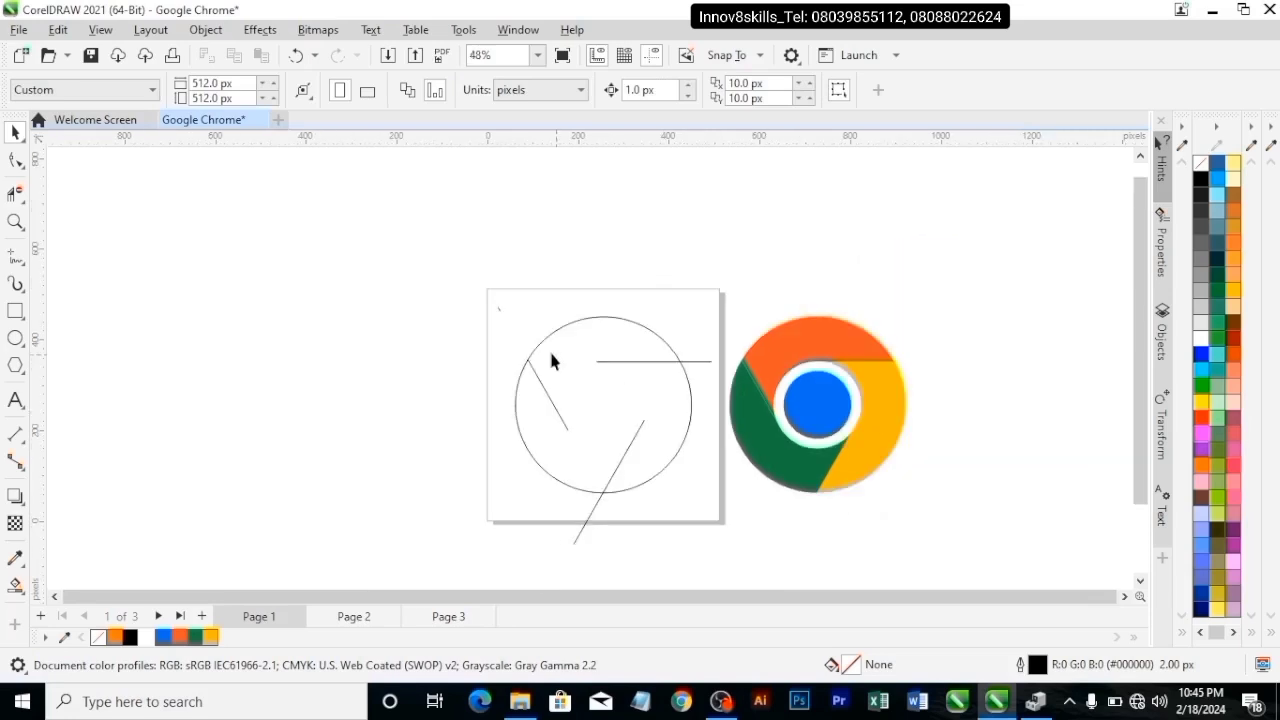
{"action": "left_click_drag", "start_coordinate": [398, 281], "coordinate": [623, 365]}
{"action": "mouse_move", "coordinate": [716, 538]}
{"action": "left_mouse_down"}
{"action": "mouse_move", "coordinate": [694, 538]}
{"action": "mouse_move", "coordinate": [720, 542]}
{"action": "left_mouse_up"}
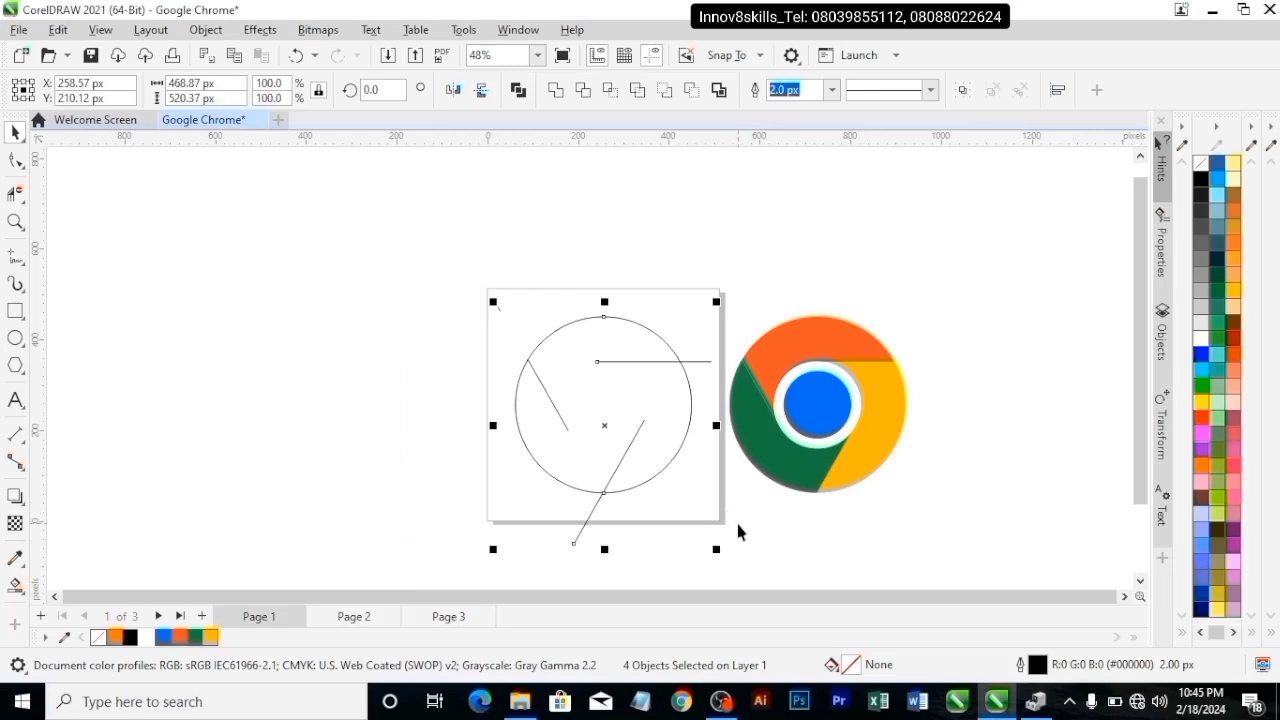
{"action": "key", "text": "Delete"}
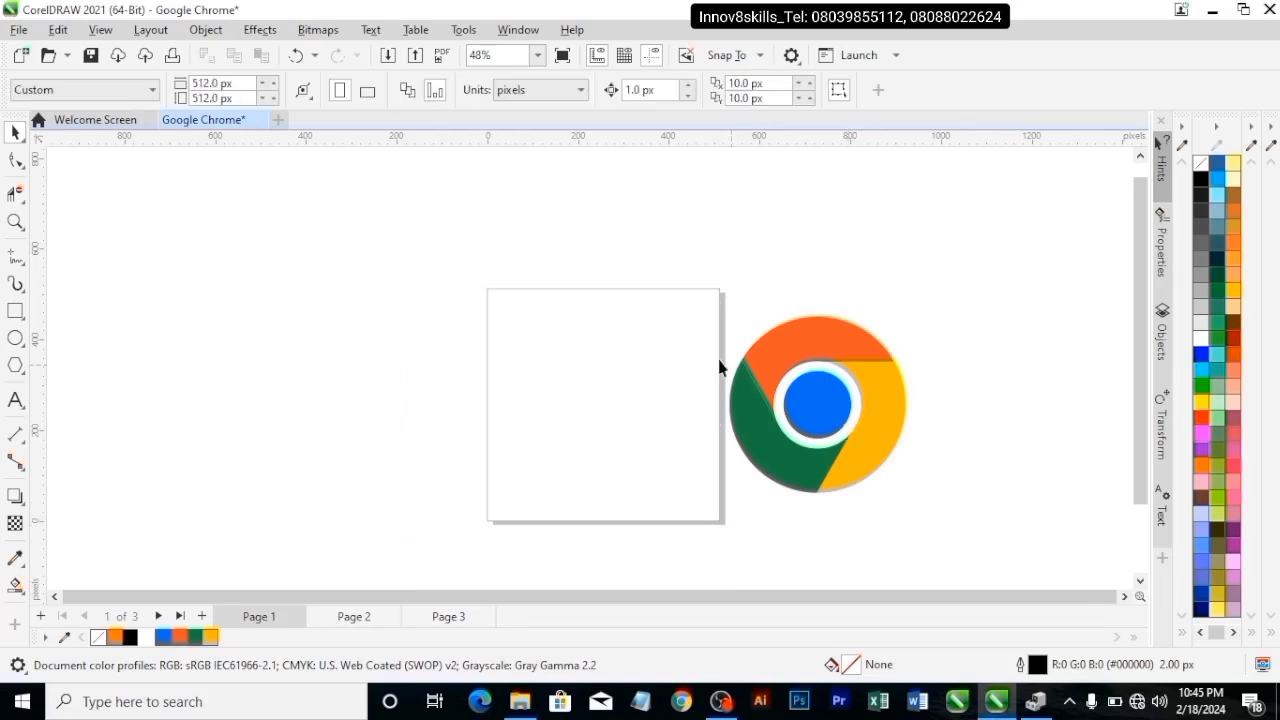
Group the five shapes of the colored logo and center the group on the page.
{"action": "left_click_drag", "start_coordinate": [997, 547], "coordinate": [998, 546]}
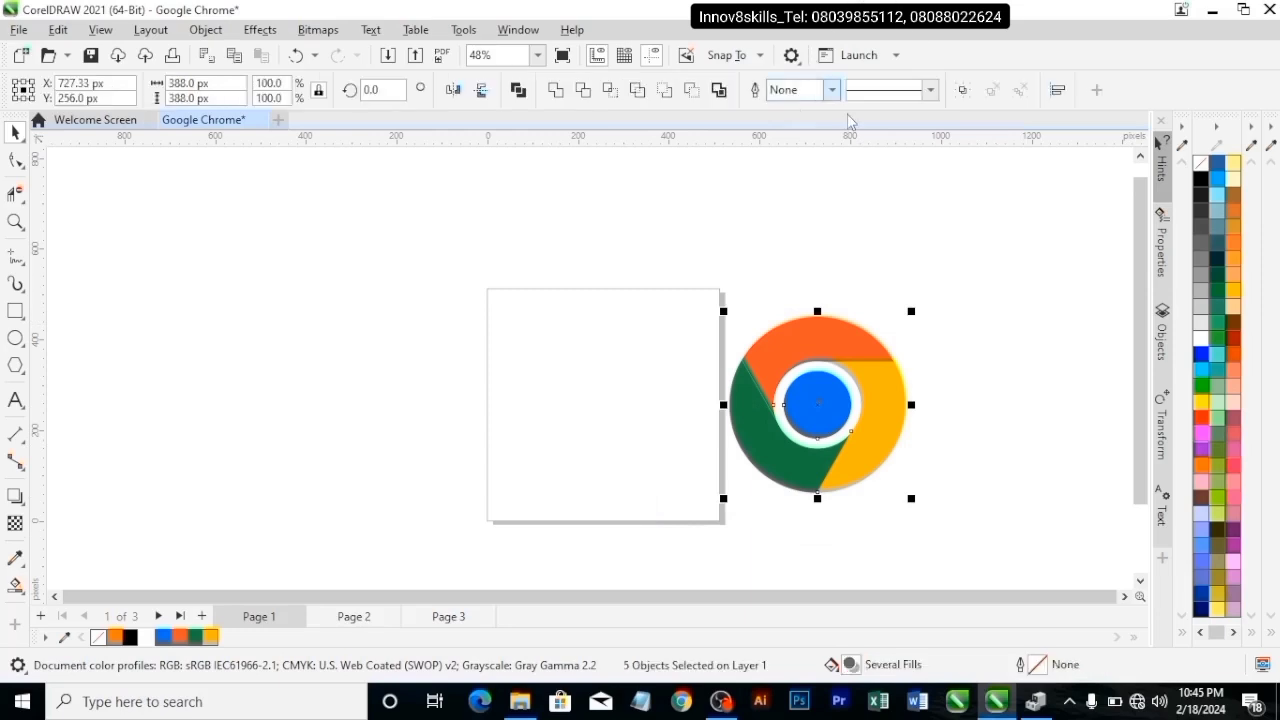
{"action": "left_click", "coordinate": [960, 90]}
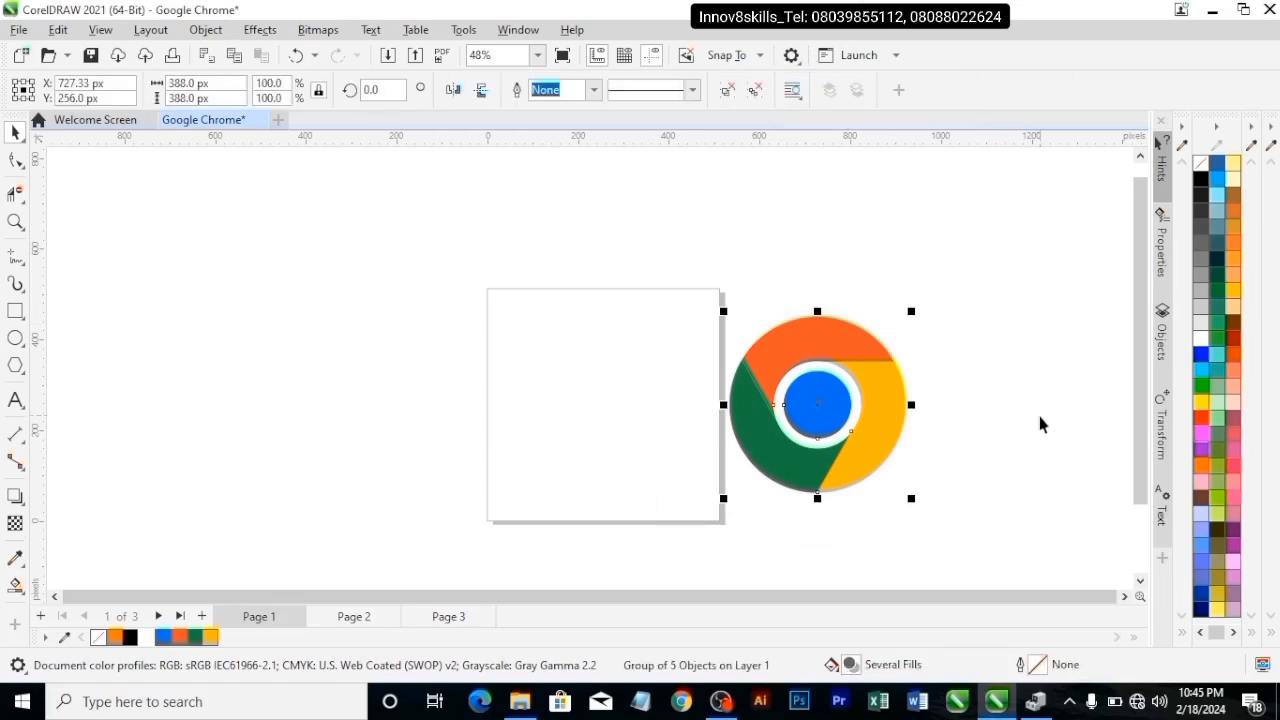
{"action": "key", "text": "p"}
{"action": "left_click", "coordinate": [760, 416]}
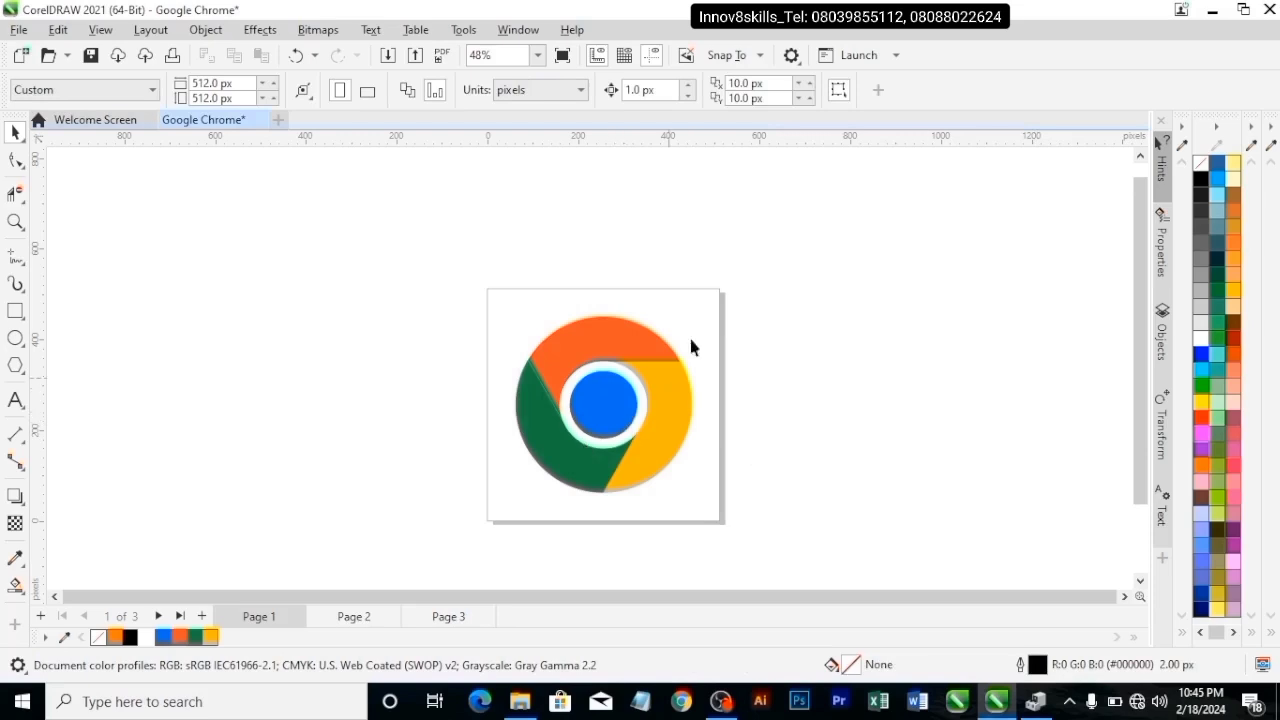
Start exporting the logo to the Section D folder as Google Chrome.png in PNG - Portable Network Graphics format.
{"action": "left_click", "coordinate": [18, 29]}
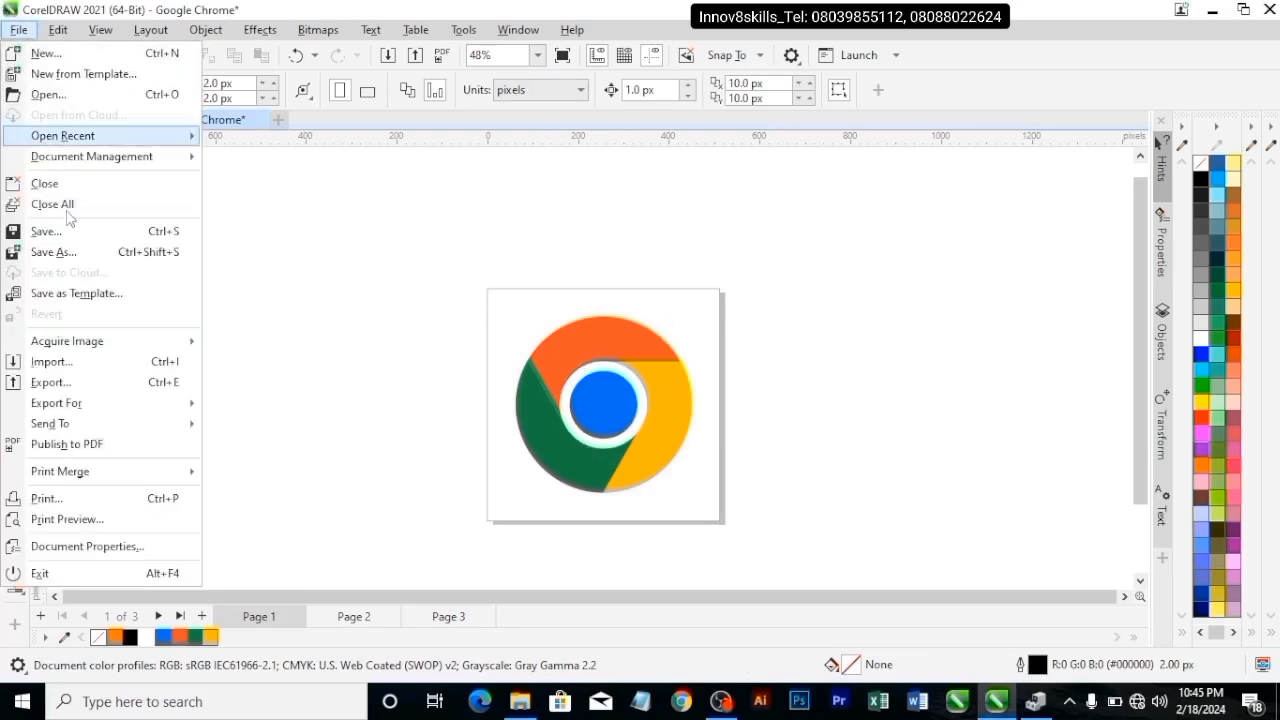
{"action": "left_click", "coordinate": [58, 382]}
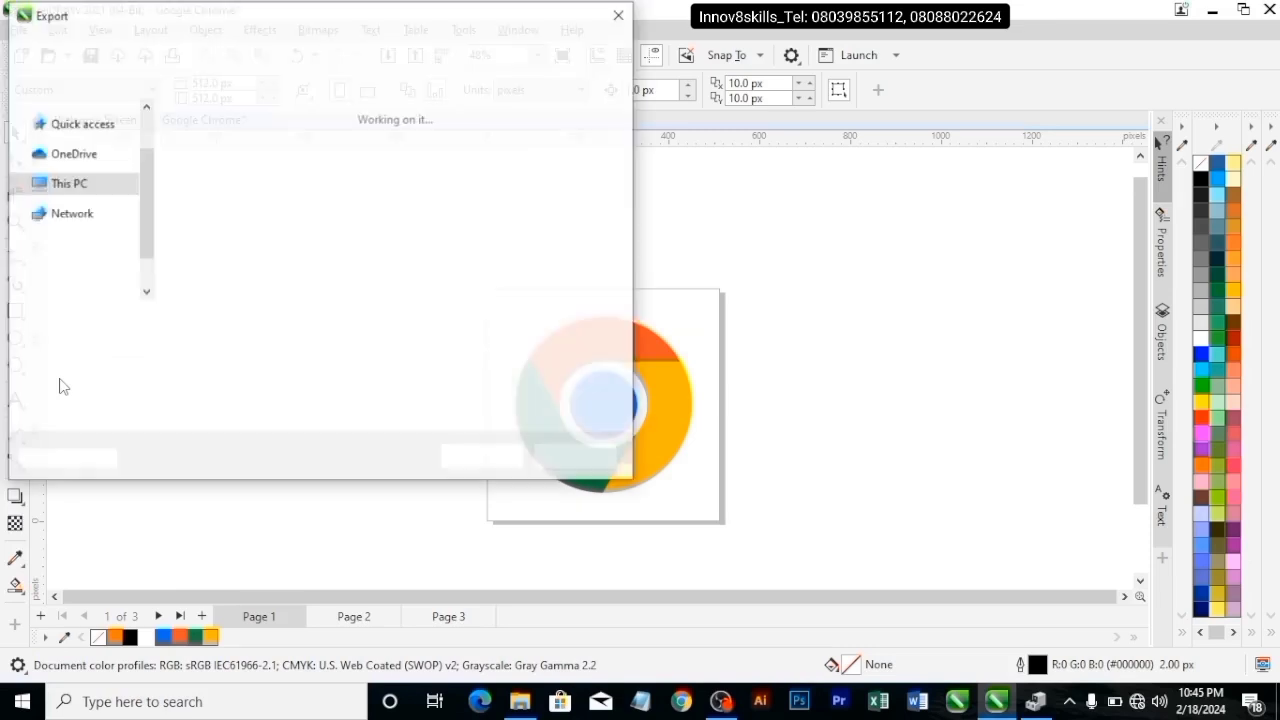
{"action": "left_click", "coordinate": [160, 344]}
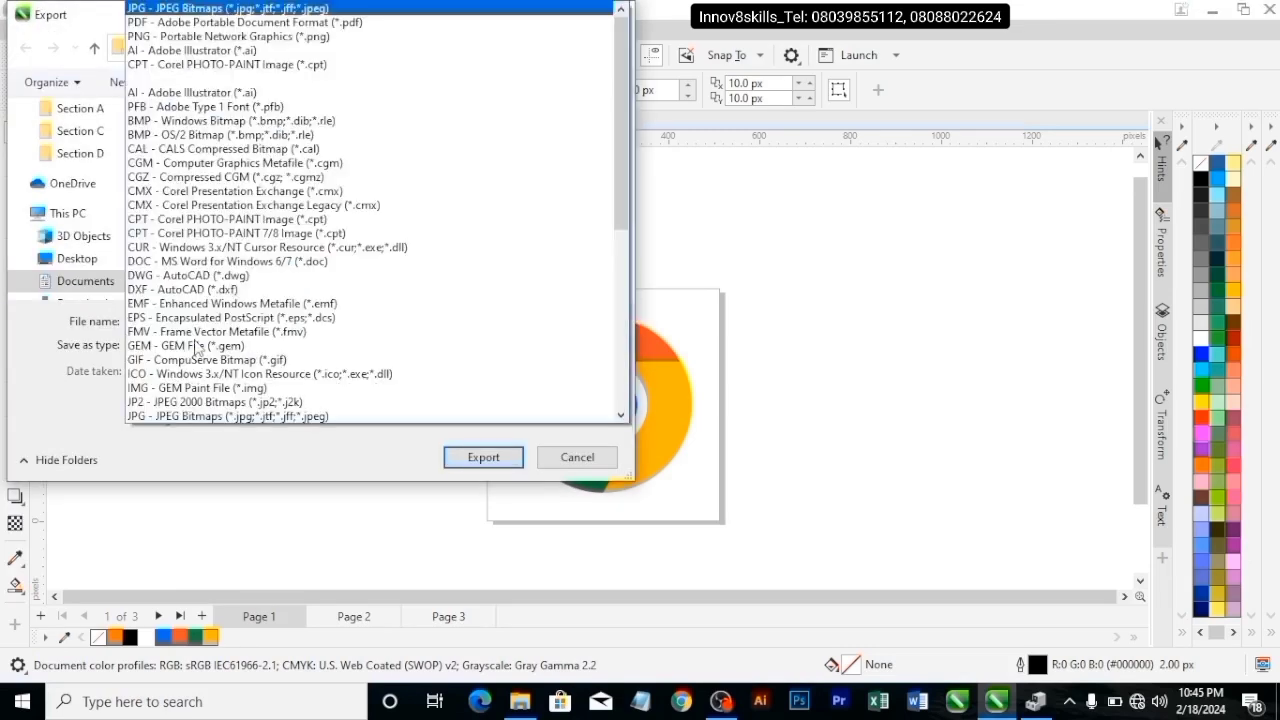
{"action": "left_click", "coordinate": [160, 36]}
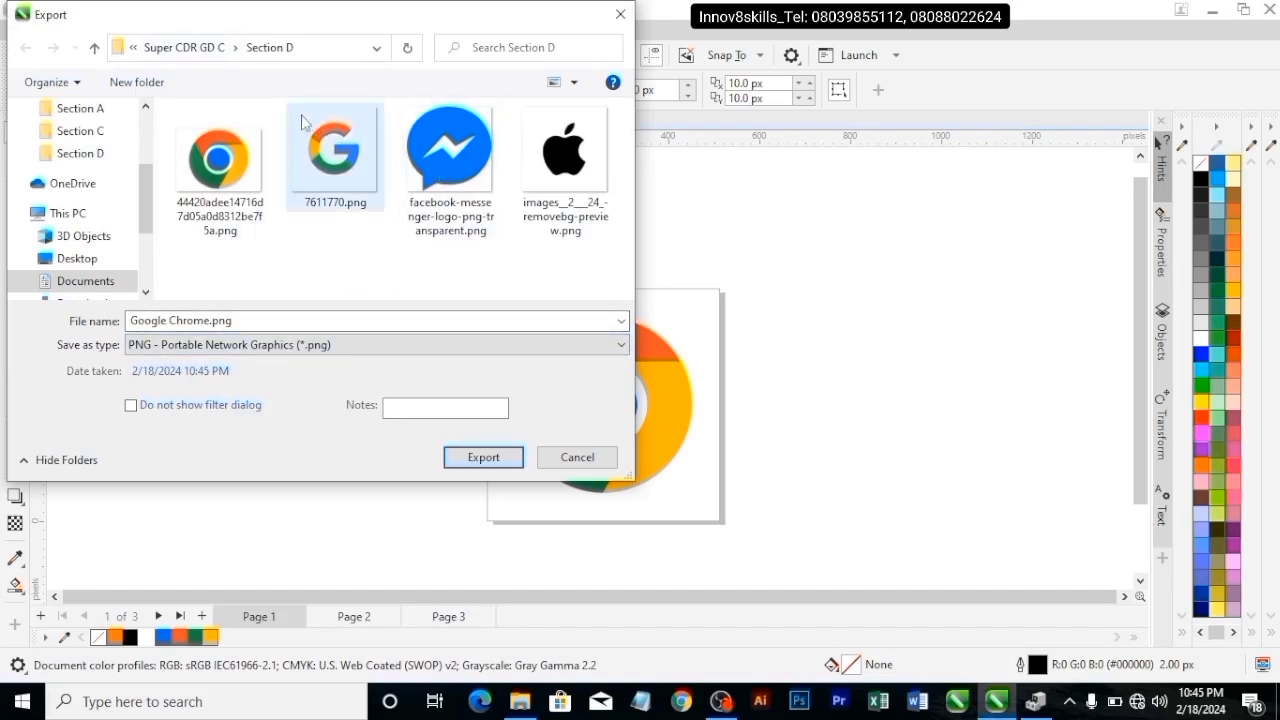
{"action": "left_click", "coordinate": [483, 457]}
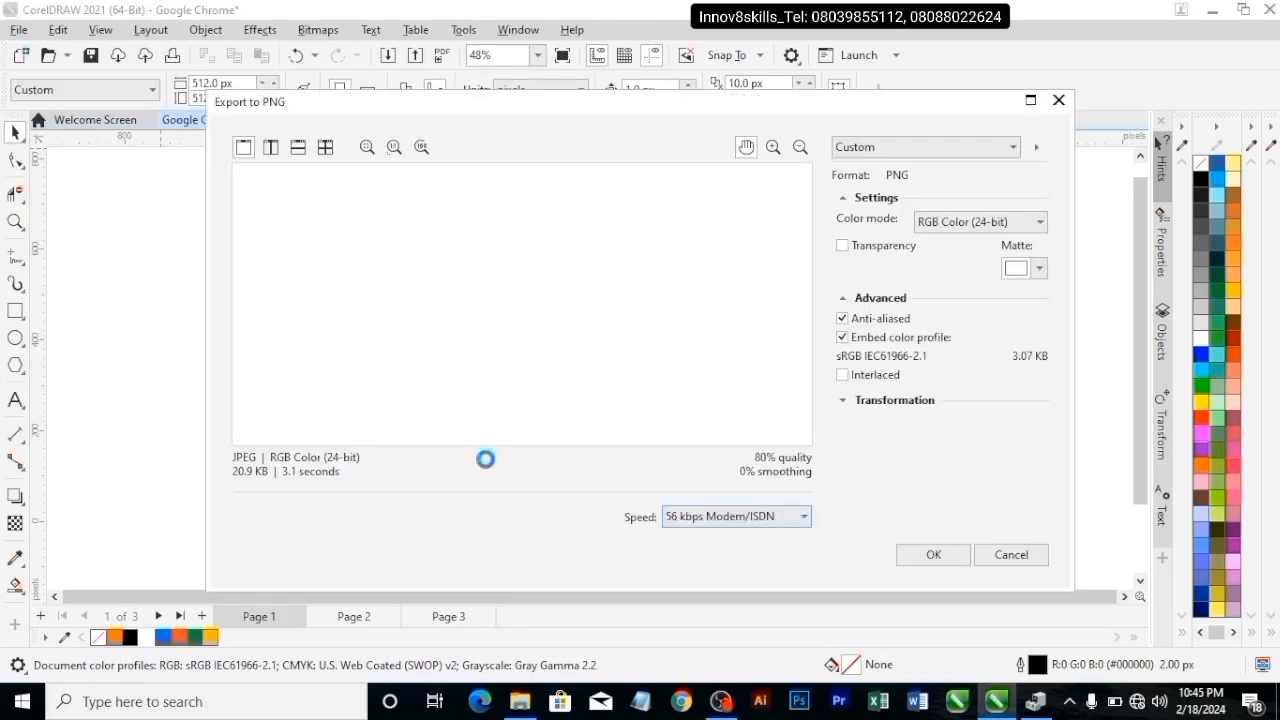
Switch the PNG export's transparency on and back off to compare the logo's background in the preview.
{"action": "left_click", "coordinate": [843, 245]}
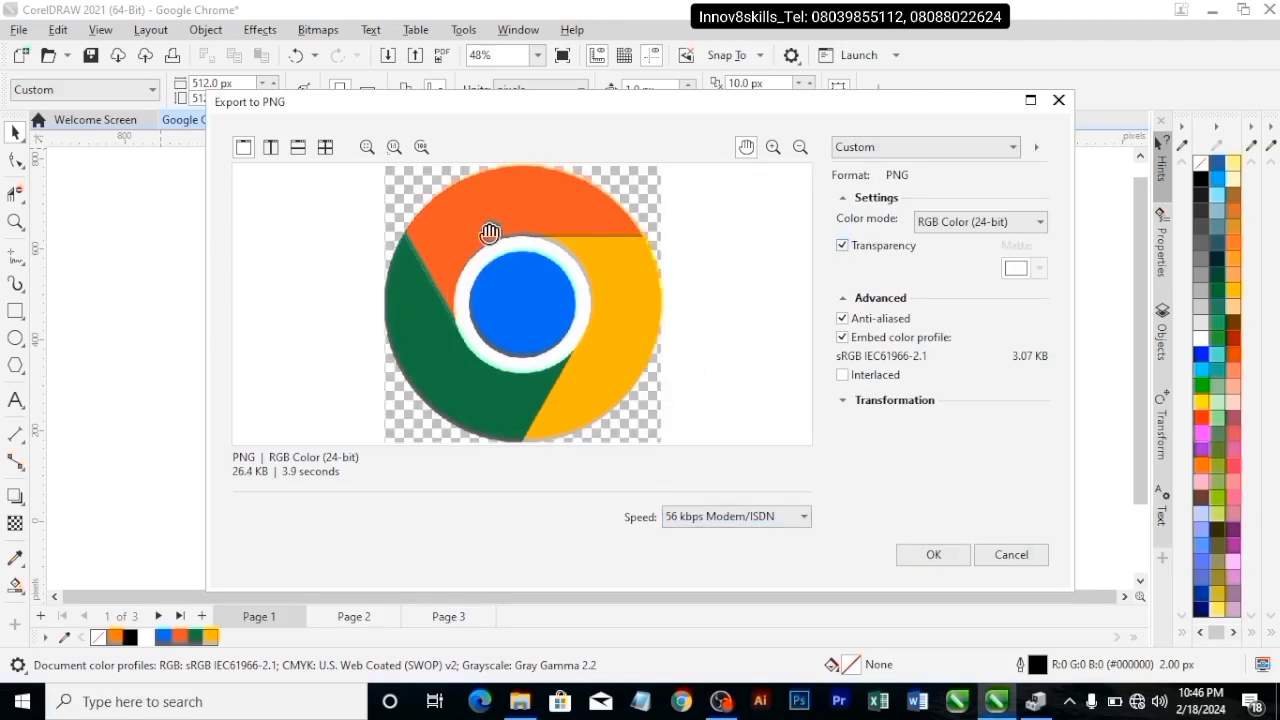
{"action": "left_click", "coordinate": [844, 246]}
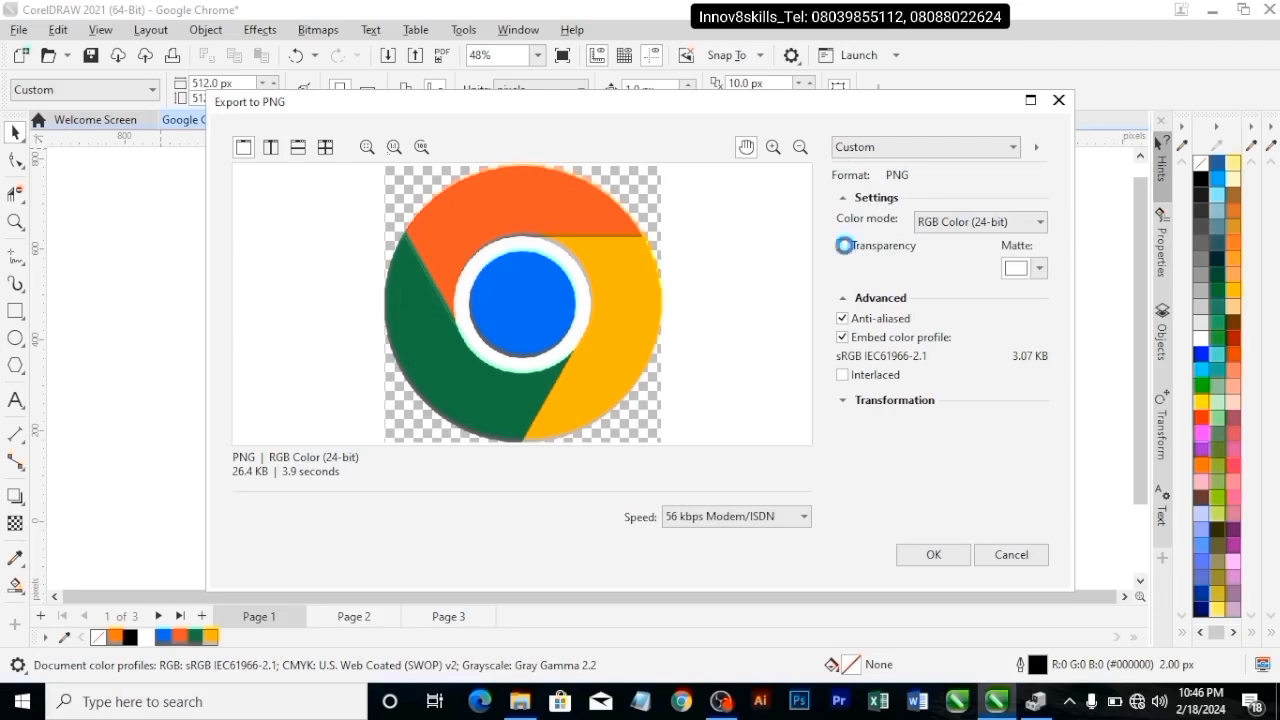